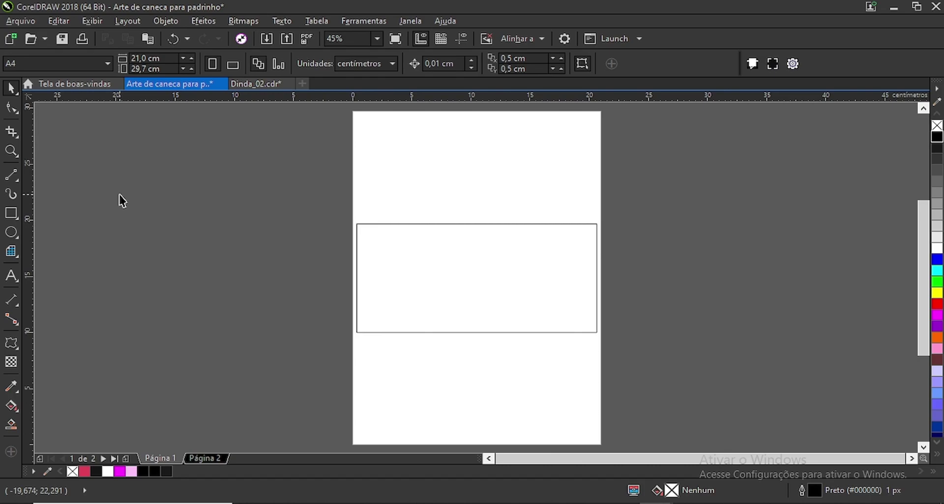
# Draw a rectangle about 10.4 × 5.3 cm in the empty area beside the page.
pyautogui.scroll(3, 132, 240)
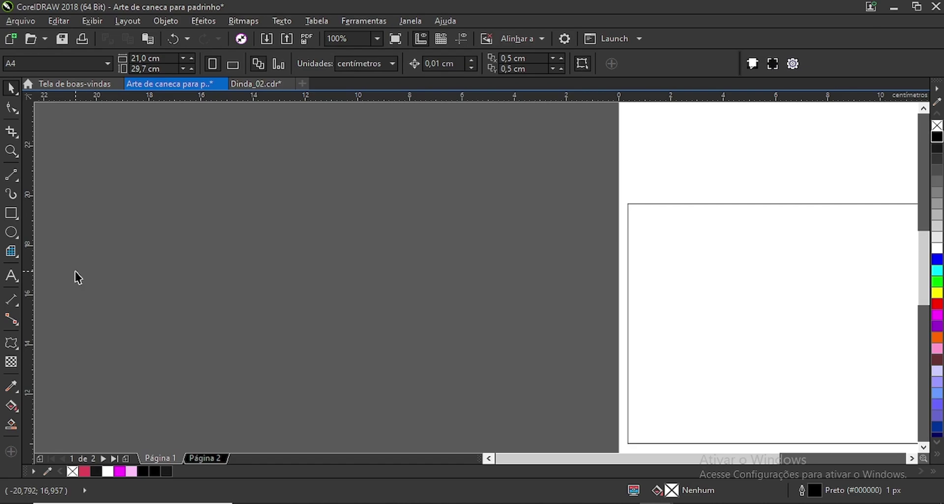
pyautogui.press('F6')
pyautogui.moveTo(259, 213); pyautogui.dragTo(530, 345)
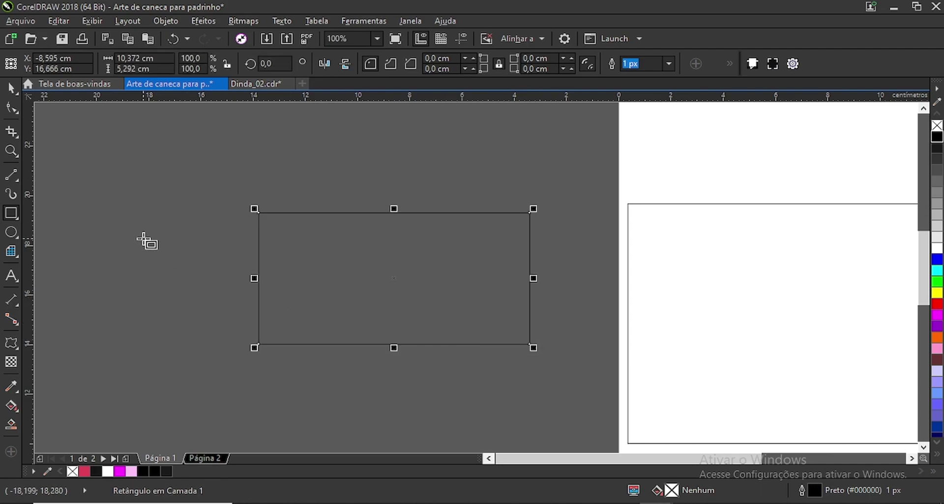
# Scallop all four rectangle corners inward until they meet at the side midpoints, radius about 2.65 cm, and widen the shape to about 12.6 cm.
pyautogui.click(9, 106)
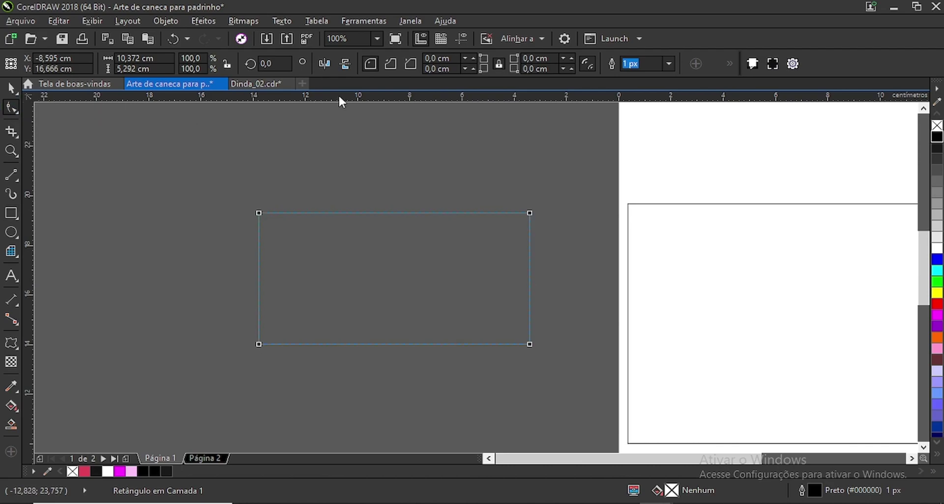
pyautogui.click(391, 64)
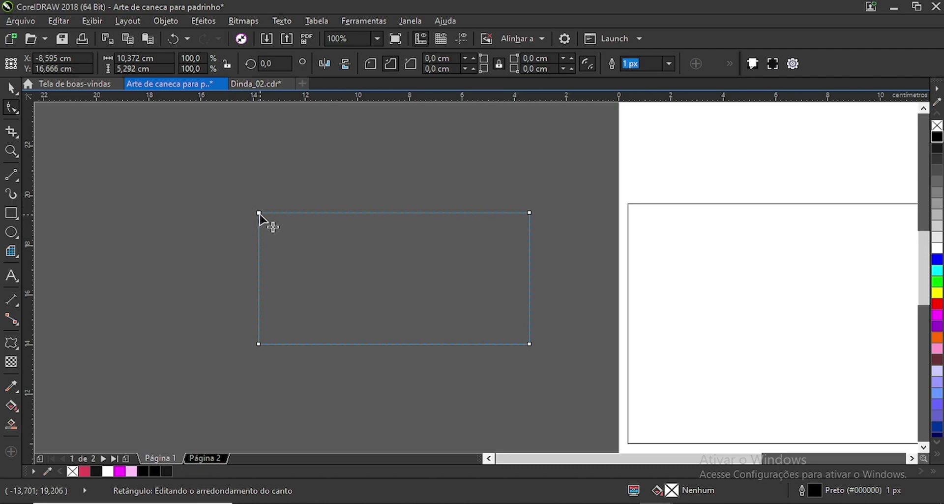
pyautogui.moveTo(259, 215); pyautogui.dragTo(336, 278)
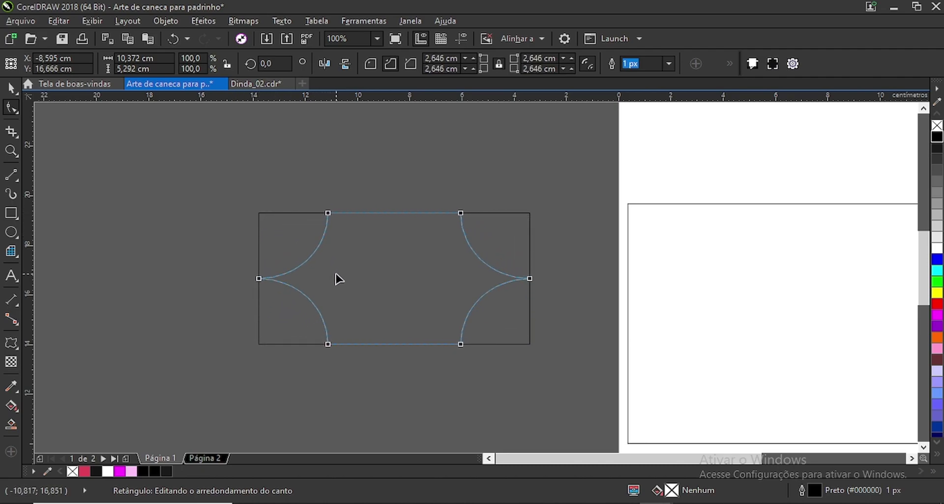
pyautogui.click(12, 89)
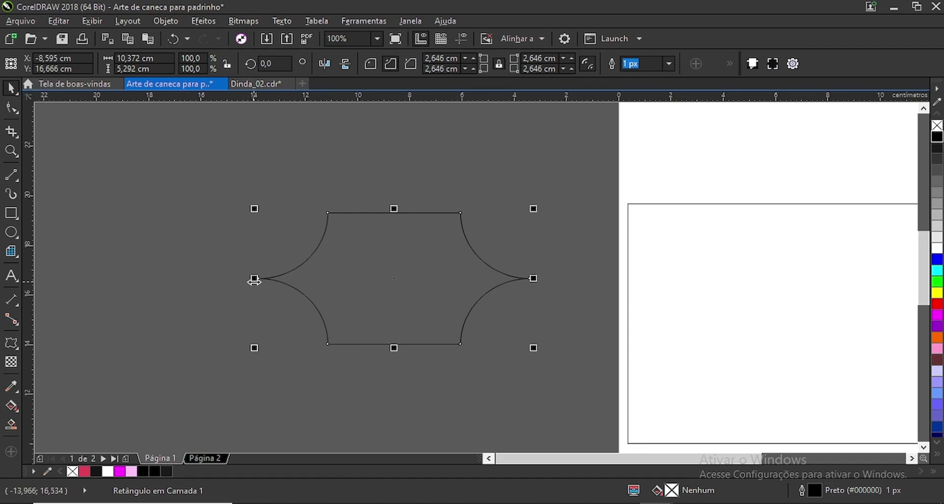
pyautogui.moveTo(254, 278); pyautogui.dragTo(197, 279)
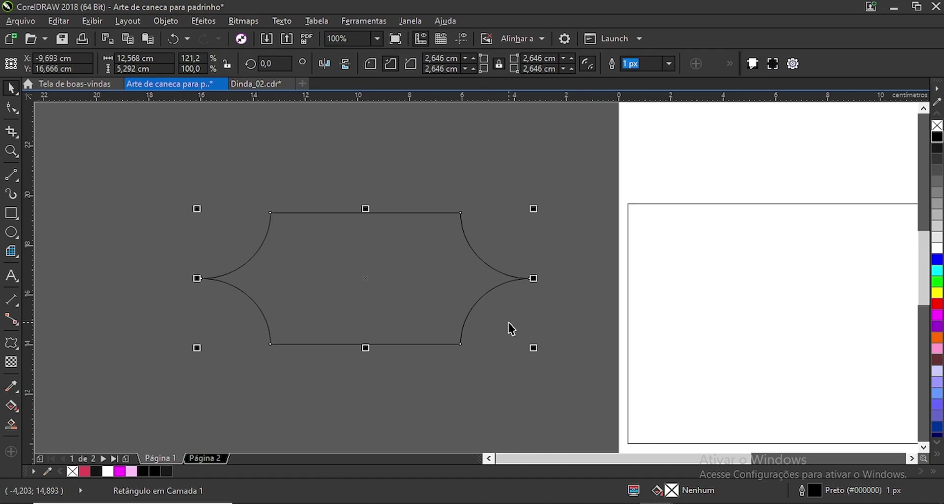
# Create a vertically mirrored copy of the scalloped shape directly above the original, sharing its upper edge.
pyautogui.scroll(1, 922, 249)
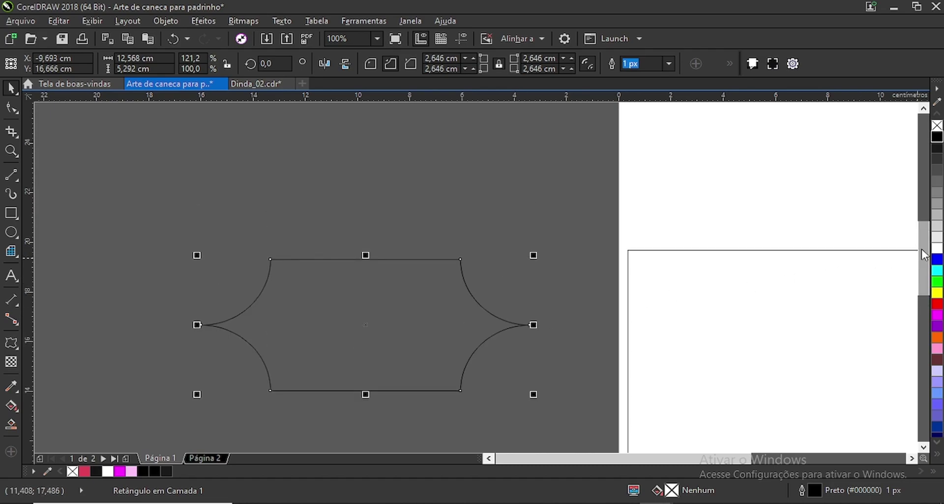
pyautogui.scroll(1, 925, 247)
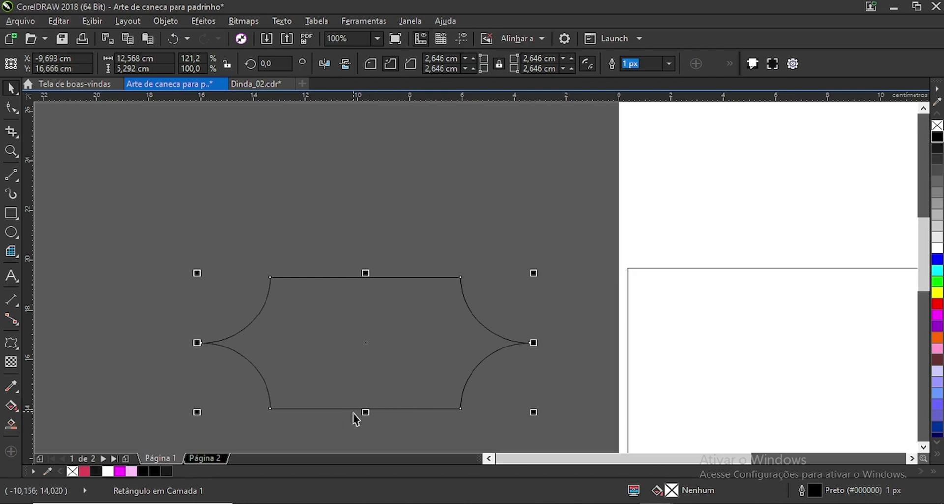
pyautogui.moveTo(367, 412); pyautogui.dragTo(368, 414)
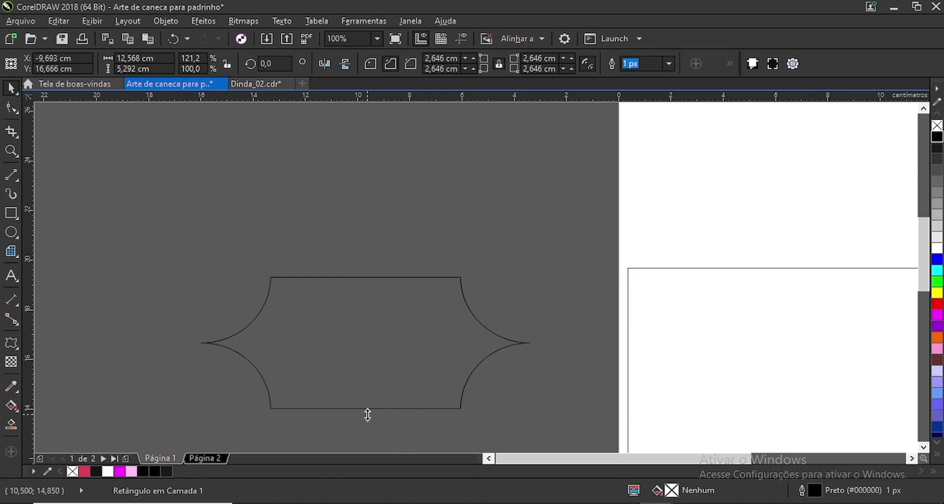
pyautogui.moveTo(367, 414); pyautogui.dragTo(373, 156)
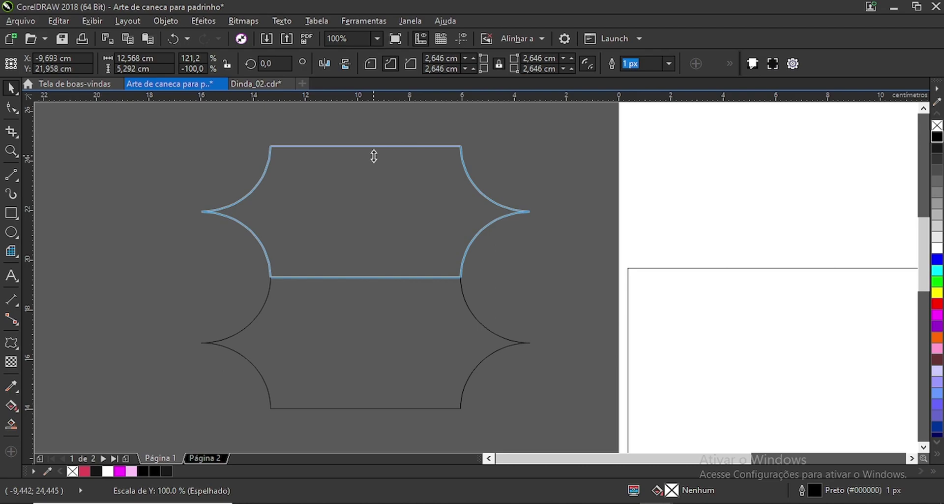
pyautogui.moveTo(373, 156); pyautogui.dragTo(372, 155)
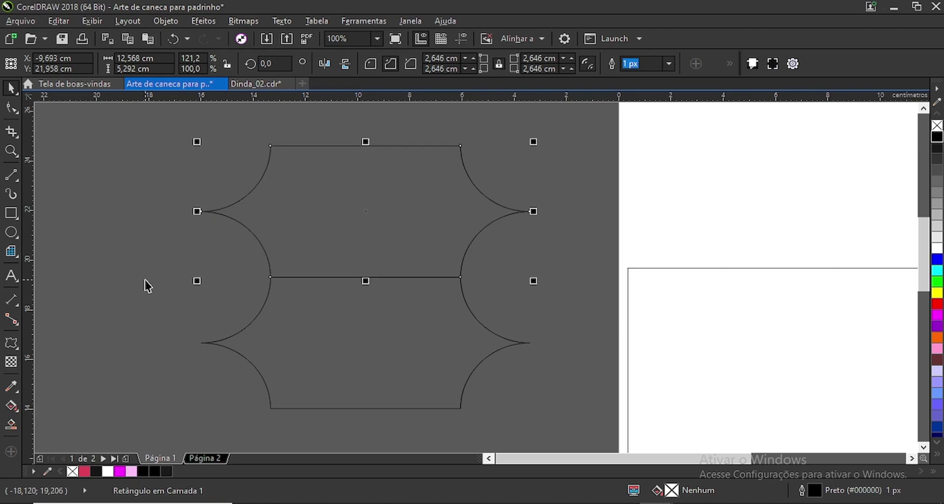
# Join the left tips of the two shapes with a two-point line and smart-fill the enclosed half circle in crimson.
pyautogui.click(19, 176)
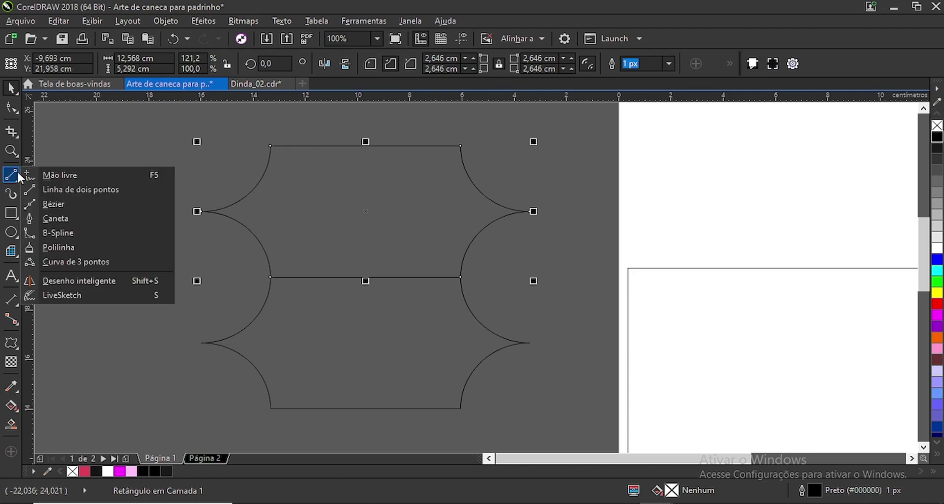
pyautogui.click(60, 190)
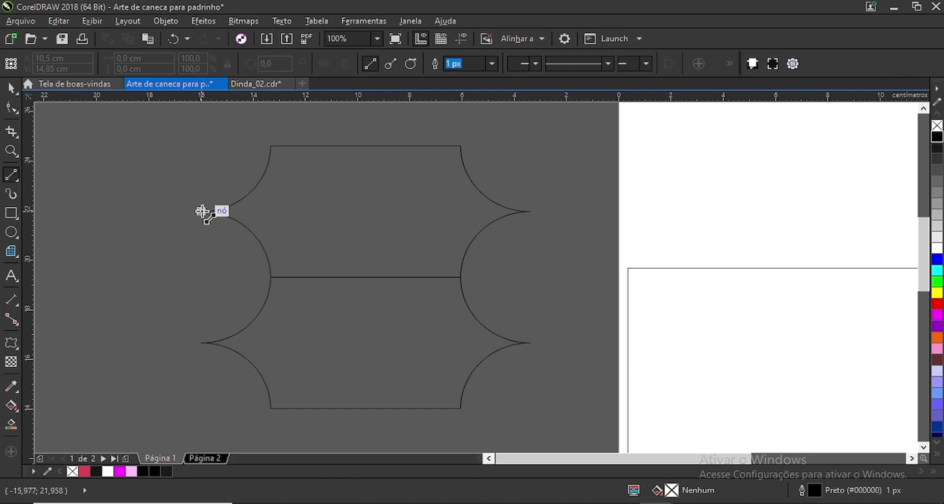
pyautogui.moveTo(202, 211); pyautogui.dragTo(200, 345)
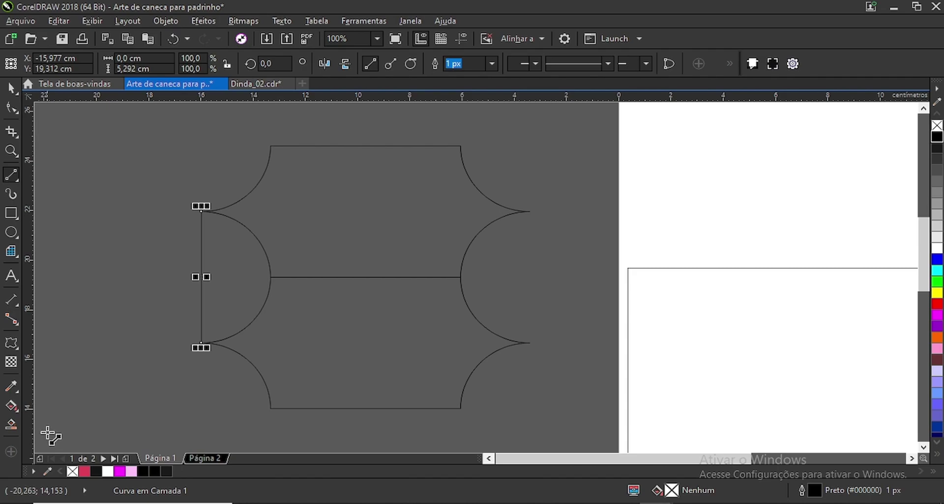
pyautogui.click(13, 426)
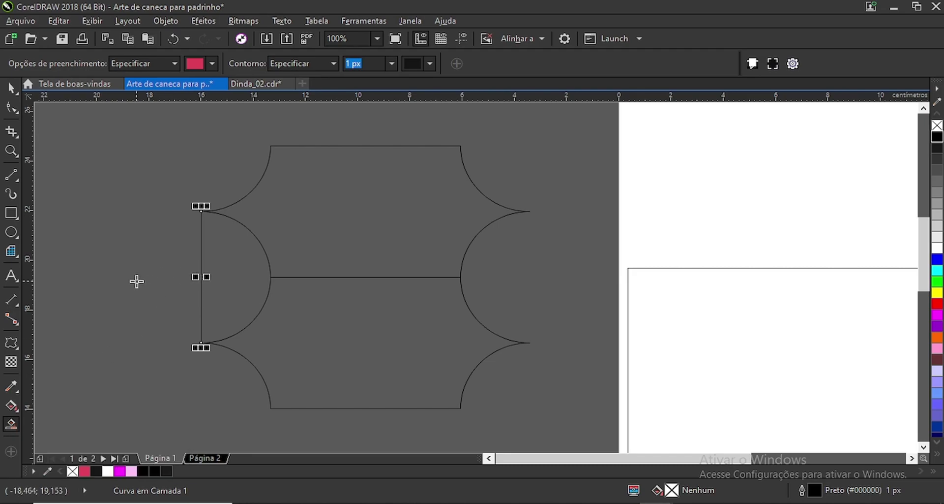
pyautogui.click(237, 255)
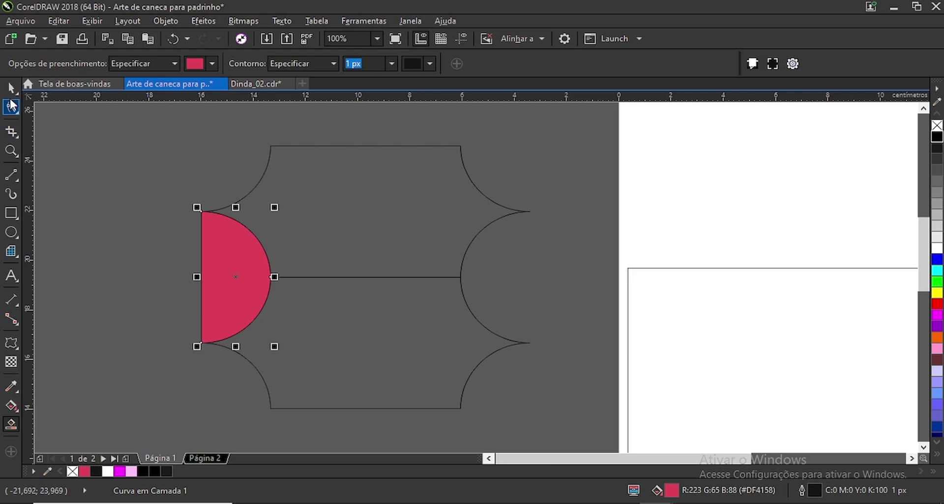
# Delete the vertical helper line and the upper scalloped copy.
pyautogui.click(11, 89)
pyautogui.click(106, 207)
pyautogui.moveTo(118, 154); pyautogui.dragTo(217, 377)
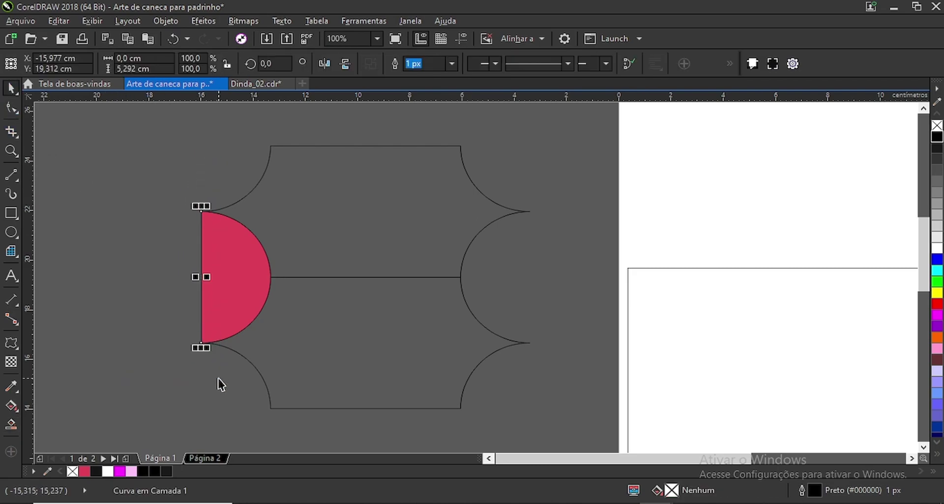
pyautogui.press('Delete')
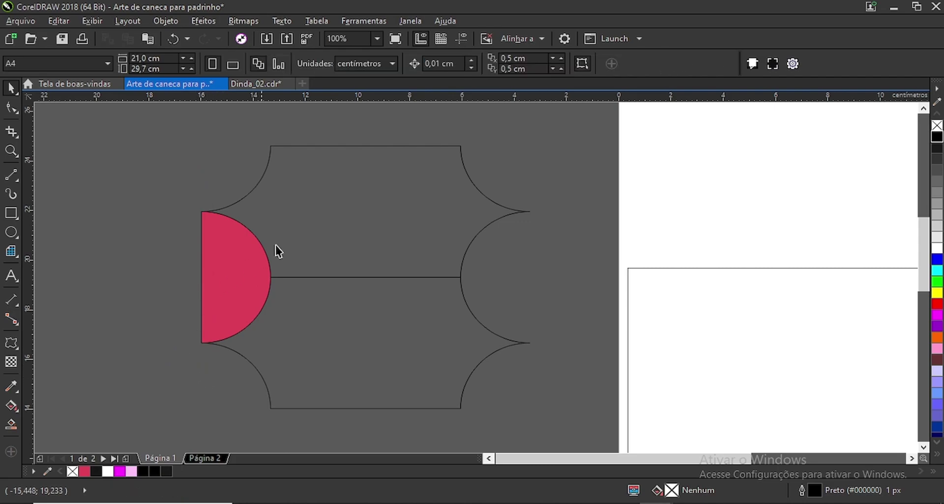
pyautogui.click(335, 211)
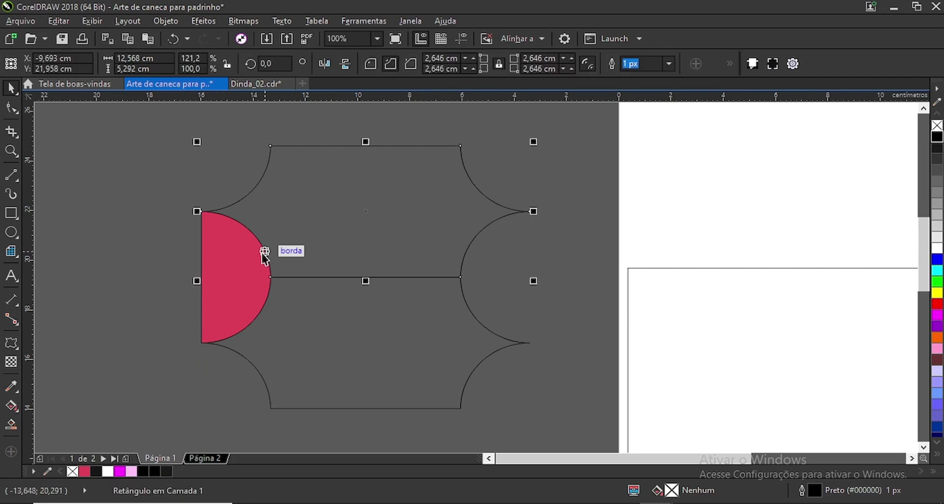
pyautogui.press('Delete')
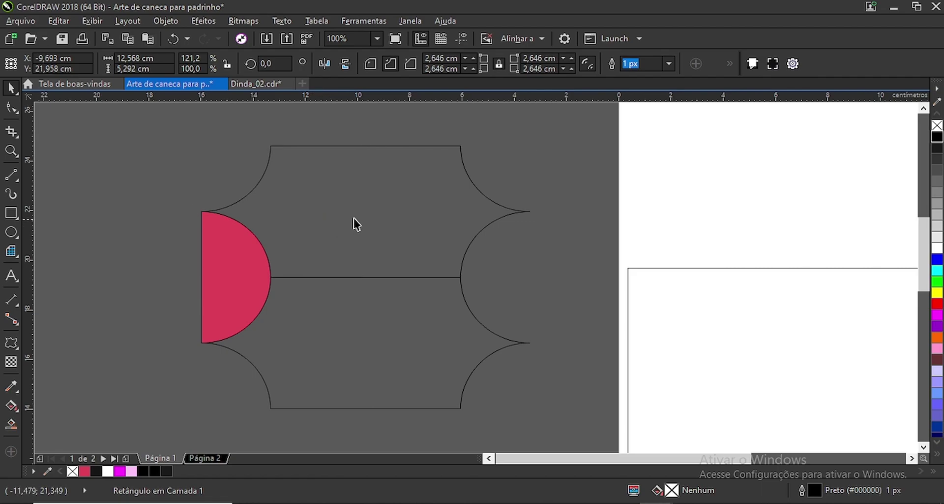
# Rotate the crimson half circle 90° so its flat side faces down.
pyautogui.click(226, 262)
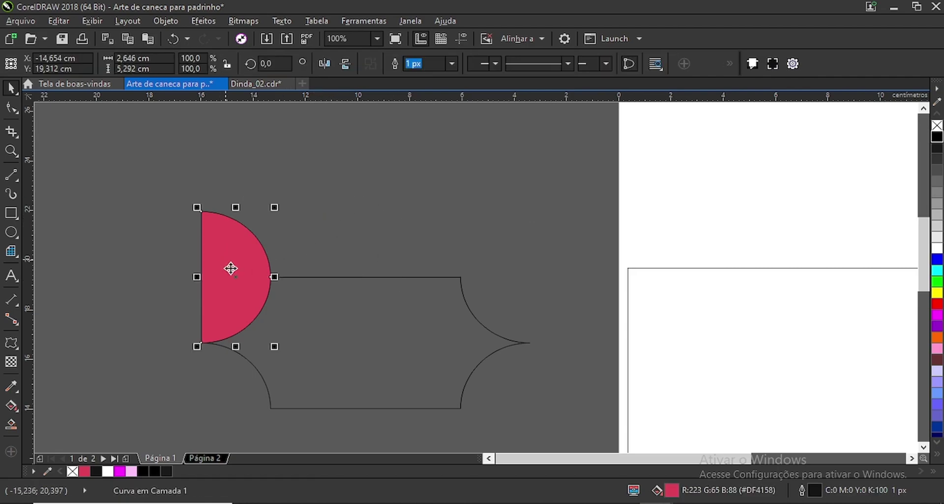
pyautogui.click(241, 238)
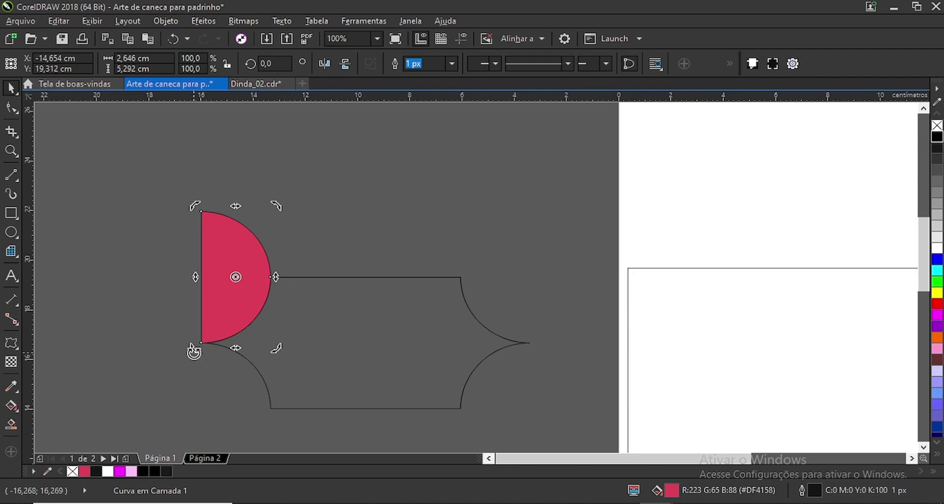
pyautogui.moveTo(194, 351); pyautogui.dragTo(326, 319)
pyautogui.click(144, 359)
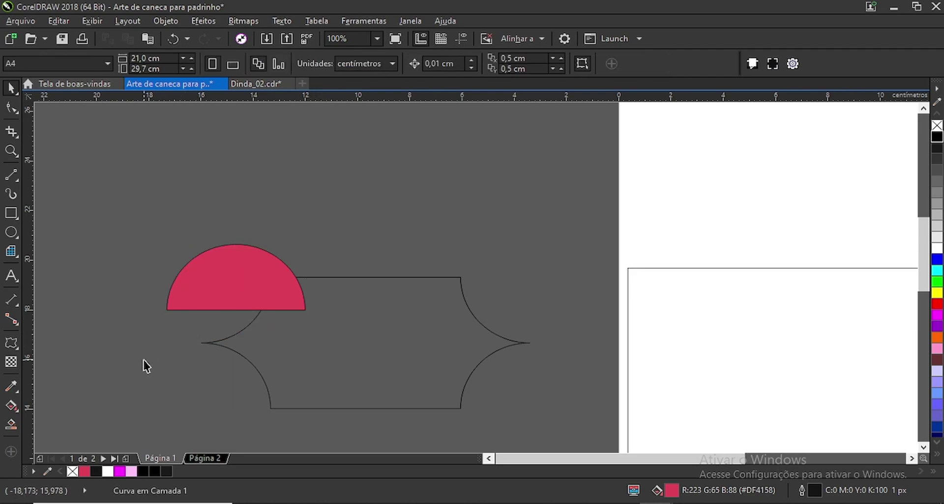
# Place the half circle on the scalloped shape's upper edge and centre the two horizontally.
pyautogui.click(219, 296)
pyautogui.moveTo(197, 308); pyautogui.dragTo(349, 278)
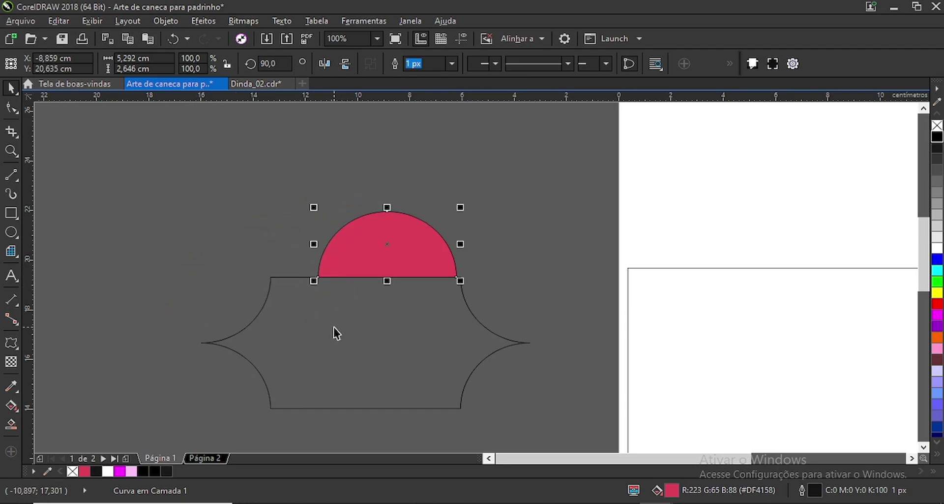
pyautogui.keyDown('shift'); pyautogui.click(334, 327); pyautogui.keyUp('shift')
pyautogui.press('c')
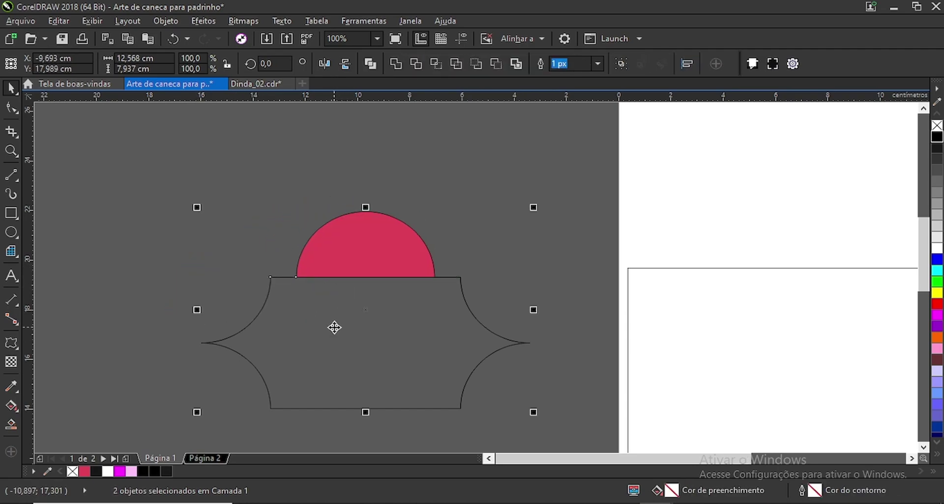
pyautogui.click(171, 284)
# Create a vertically mirrored copy of the half circle and place it under the scalloped shape's lower edge.
pyautogui.scroll(-1, 284, 288)
pyautogui.scroll(1, 285, 310)
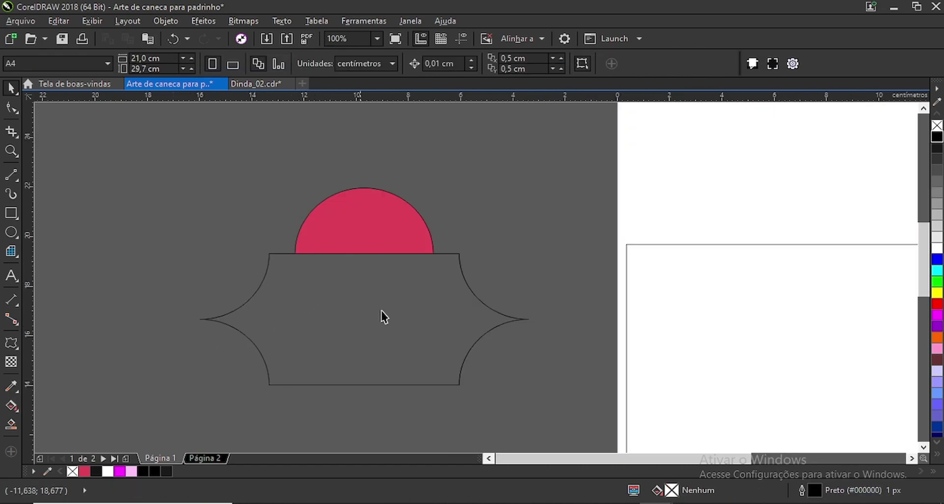
pyautogui.click(376, 212)
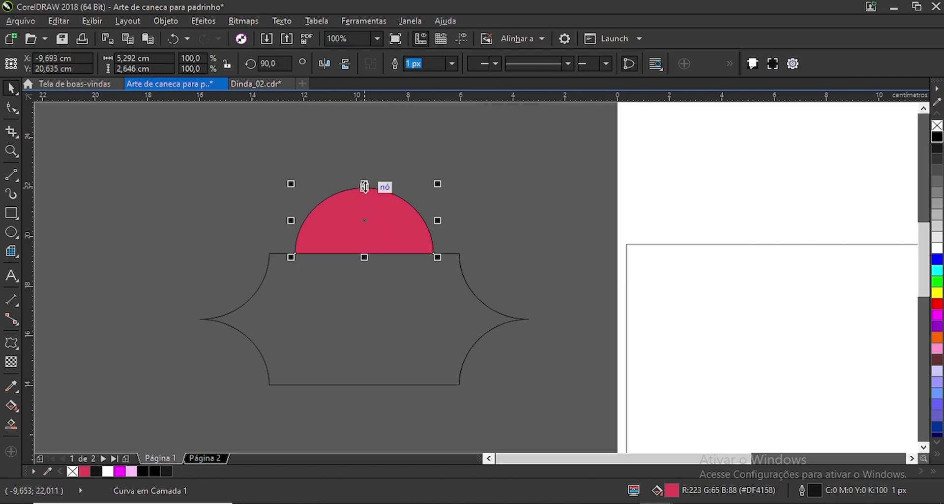
pyautogui.moveTo(365, 184); pyautogui.dragTo(368, 339)
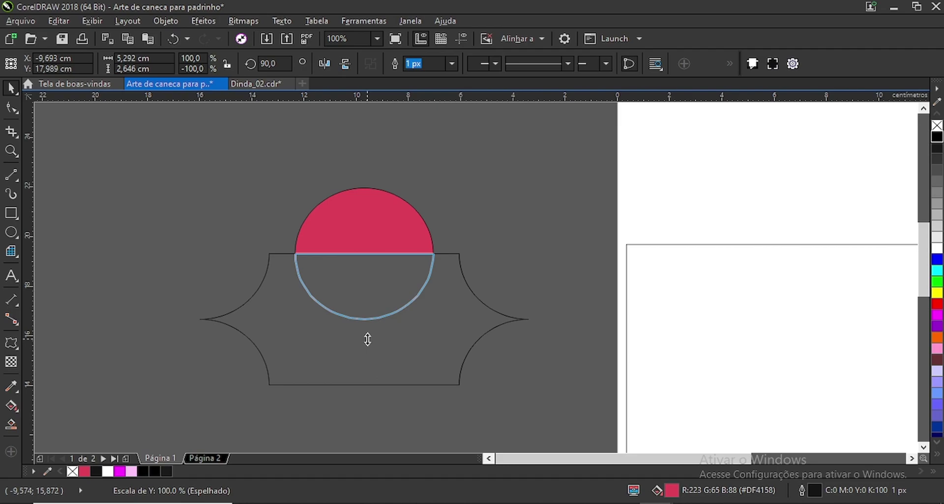
pyautogui.rightClick(367, 339)
pyautogui.moveTo(367, 339); pyautogui.dragTo(369, 343)
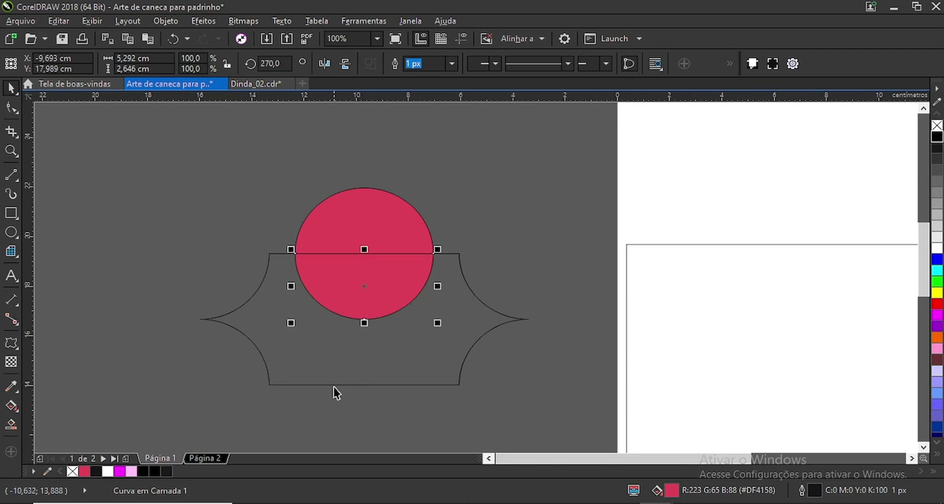
pyautogui.moveTo(326, 254); pyautogui.dragTo(335, 384)
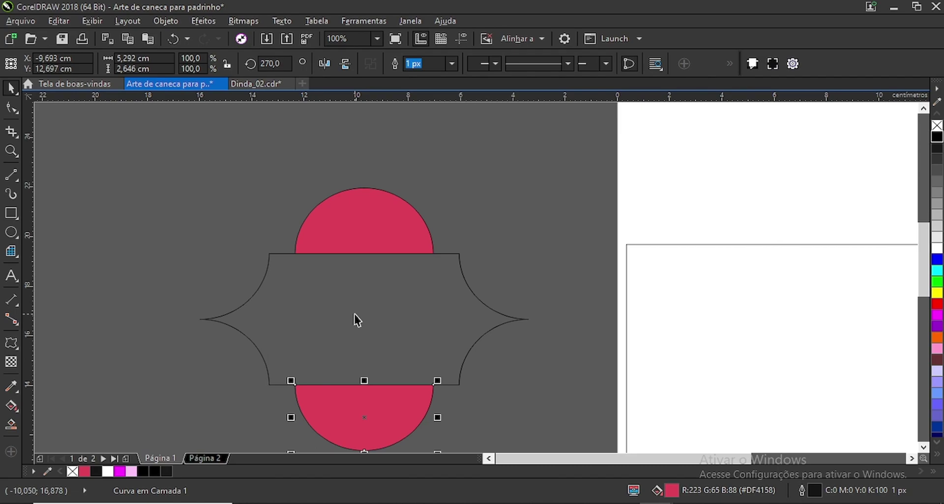
# Weld the scalloped shape and both half circles into a single outline.
pyautogui.scroll(-1, 356, 316)
pyautogui.scroll(1, 342, 344)
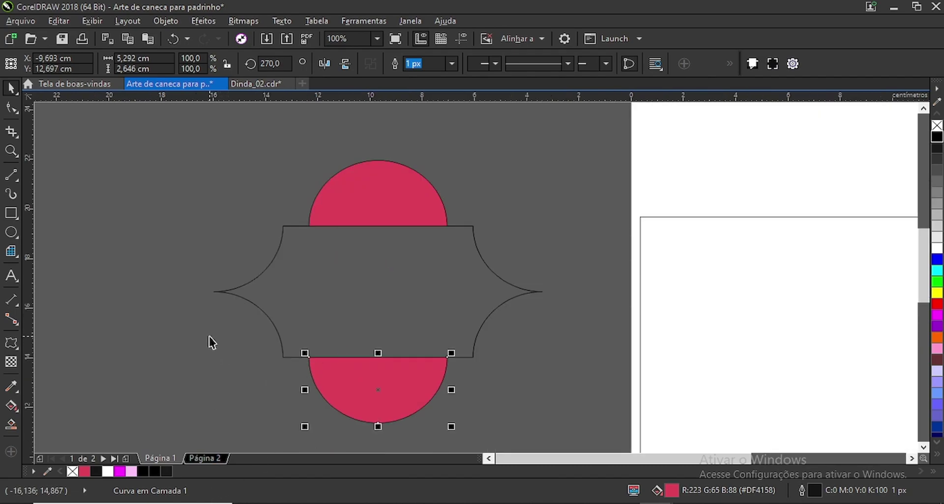
pyautogui.moveTo(150, 131); pyautogui.dragTo(619, 439)
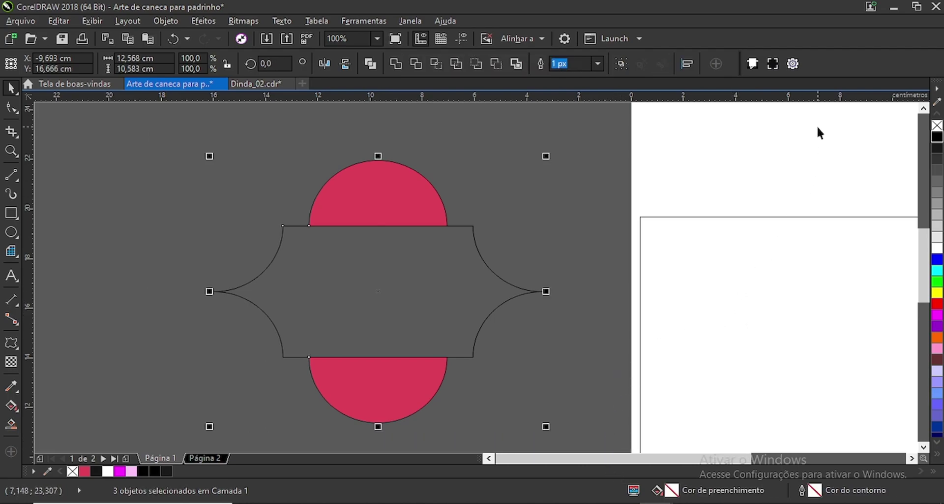
pyautogui.click(396, 65)
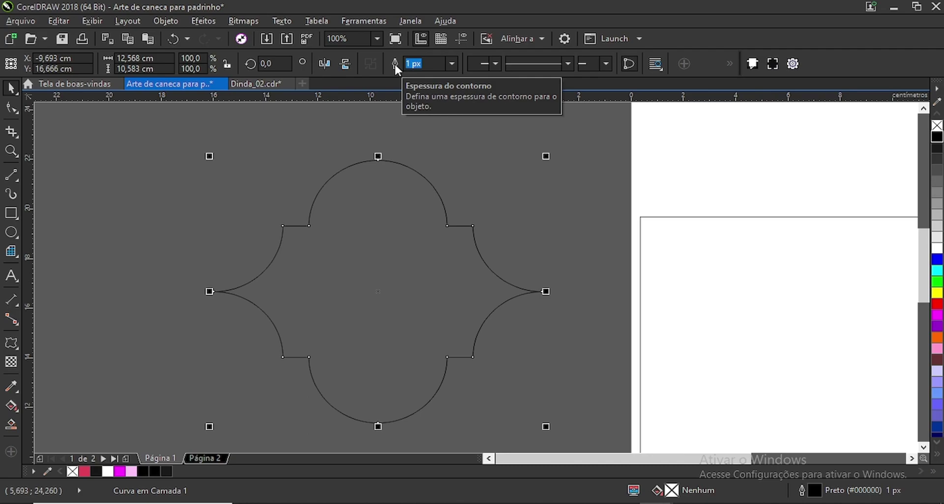
# Scale the welded outline down proportionally to about 2.95 × 2.49 cm.
pyautogui.moveTo(545, 156); pyautogui.dragTo(549, 236)
pyautogui.scroll(-1, 402, 253)
pyautogui.scroll(1, 354, 311)
pyautogui.moveTo(585, 196); pyautogui.dragTo(554, 220)
pyautogui.moveTo(510, 255); pyautogui.dragTo(434, 215)
pyautogui.scroll(2, 422, 207)
pyautogui.scroll(-1, 481, 269)
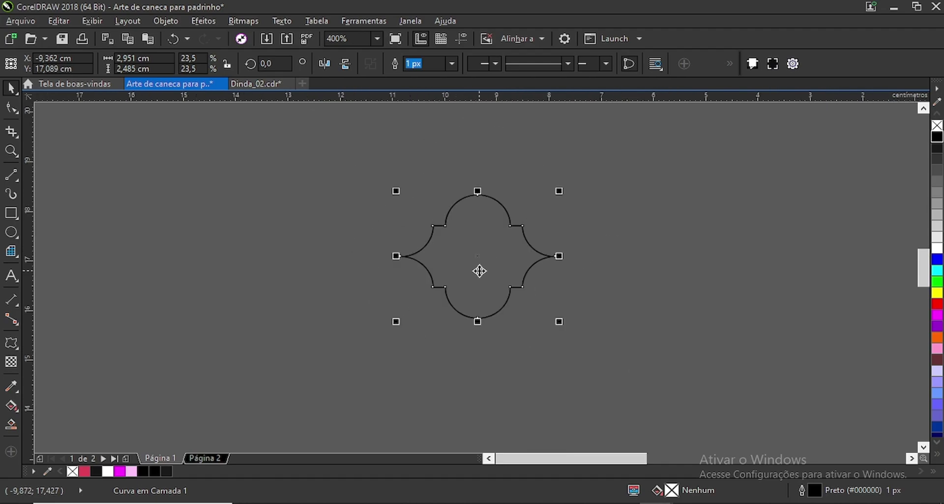
# Add a one-step outside contour offset 0.125 cm around the welded outline and break the contour group apart into separate curves.
pyautogui.scroll(1, 478, 238)
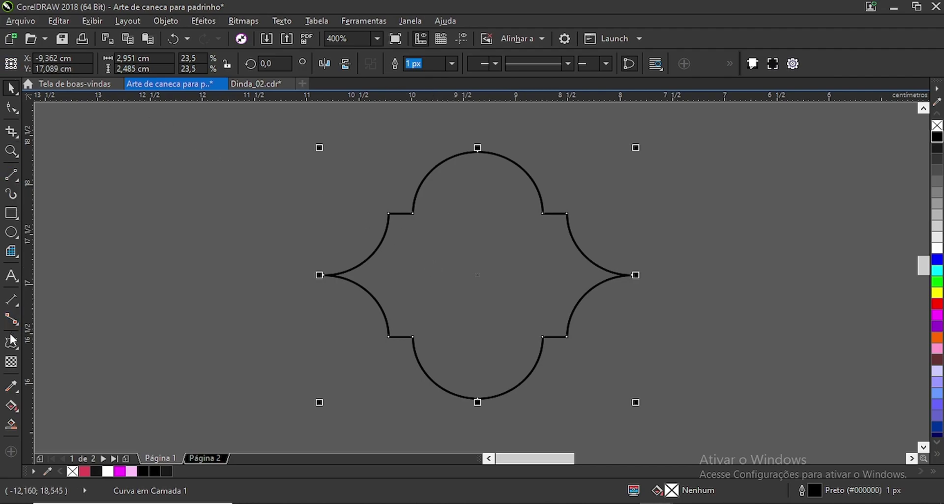
pyautogui.click(15, 350)
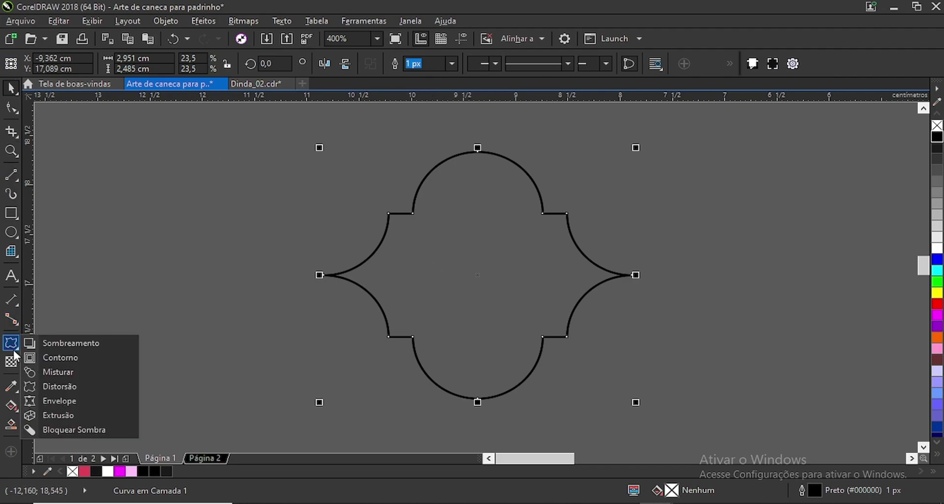
pyautogui.click(78, 357)
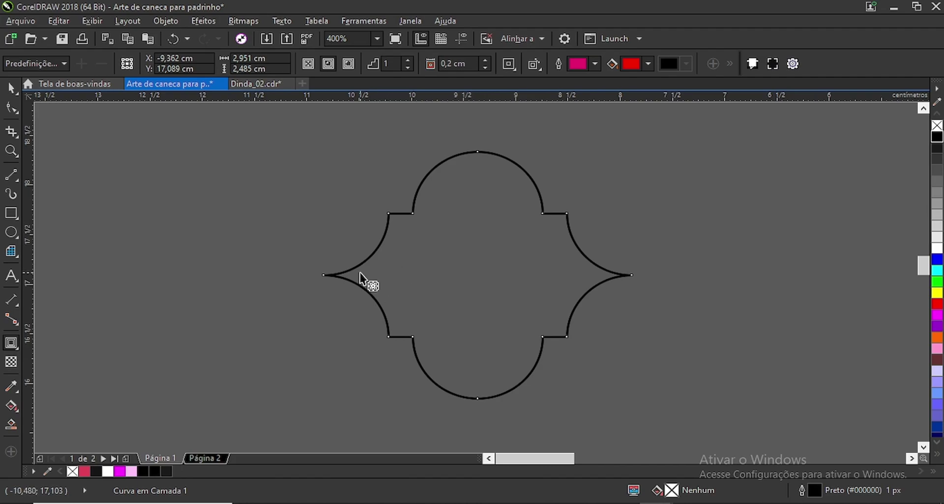
pyautogui.moveTo(323, 275)
pyautogui.mouseDown()
pyautogui.moveTo(359, 278)
pyautogui.moveTo(313, 273)
pyautogui.mouseUp()
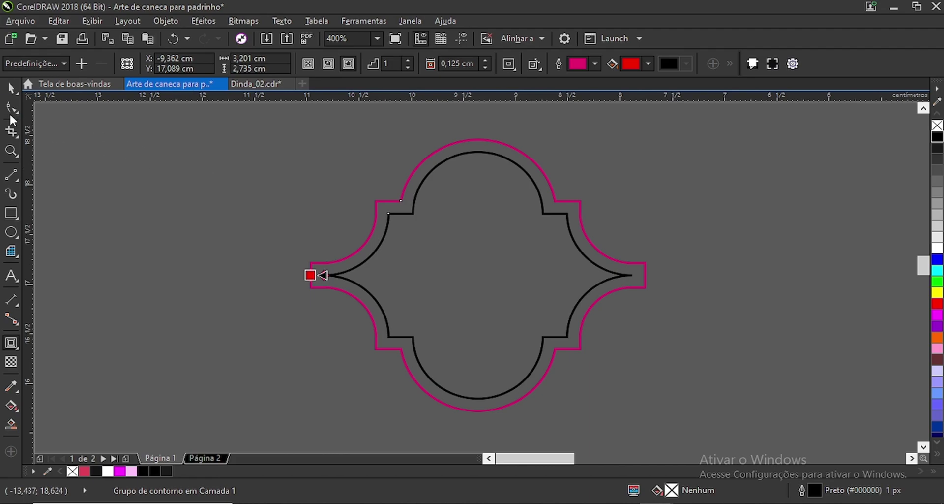
pyautogui.click(12, 91)
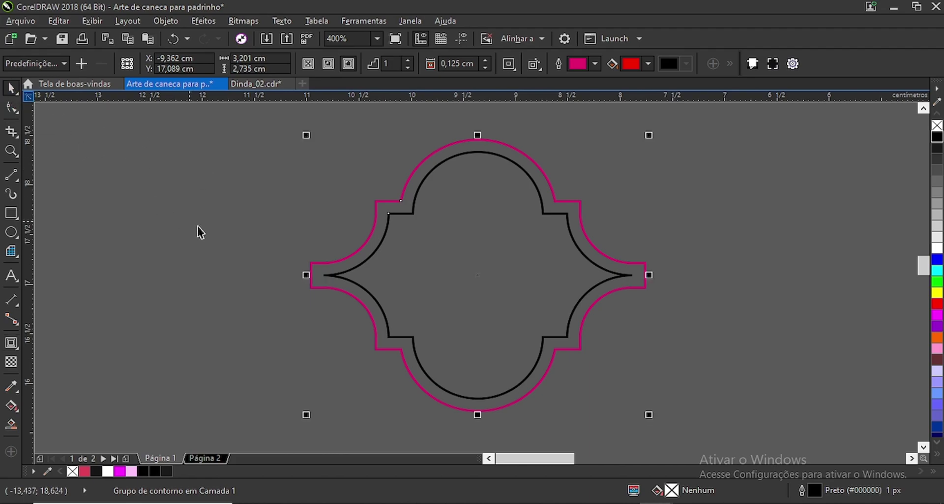
pyautogui.hotkey('ctrl', 'k')
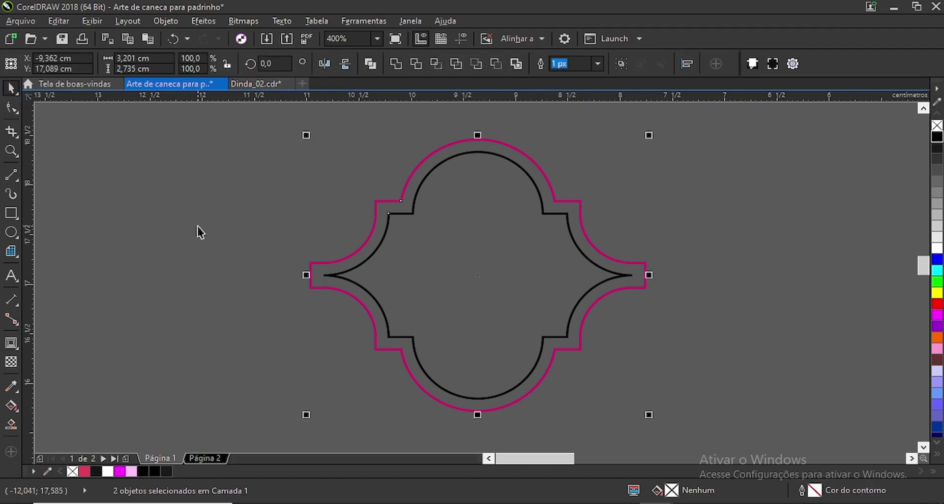
pyautogui.click(196, 225)
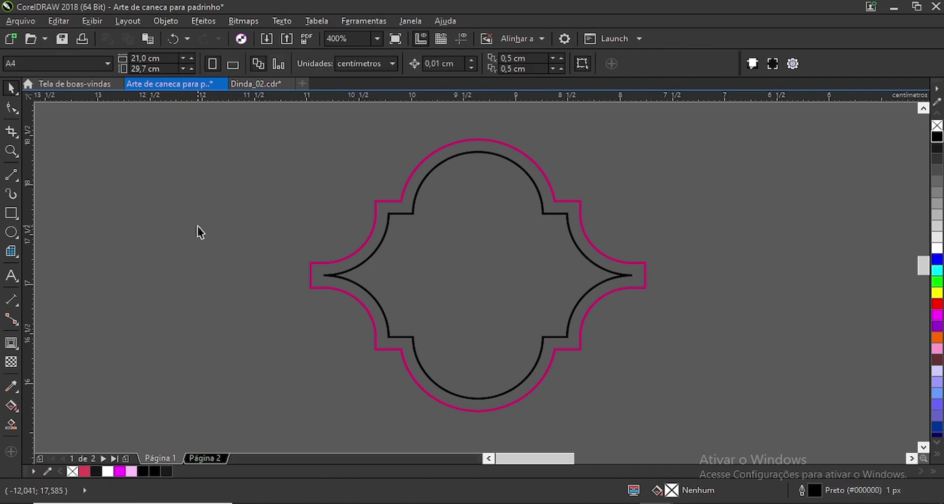
pyautogui.moveTo(457, 257); pyautogui.dragTo(489, 283)
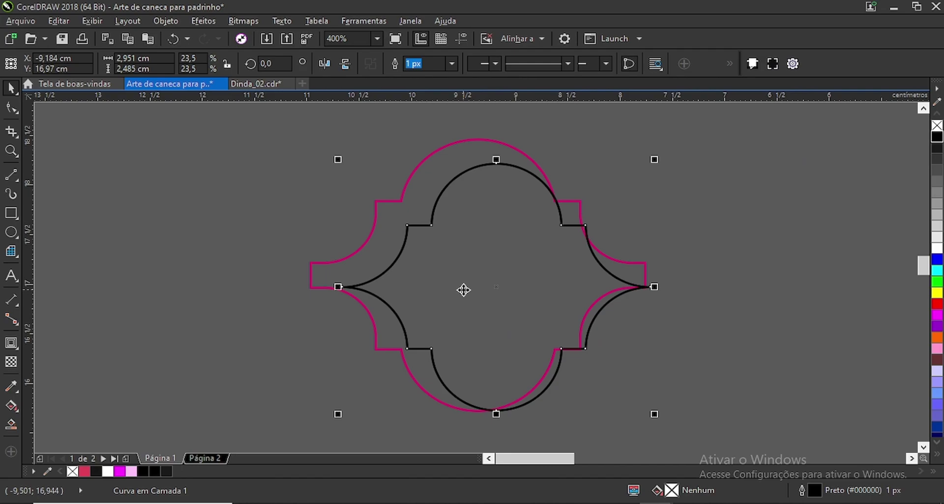
pyautogui.hotkey('ctrl', 'z')
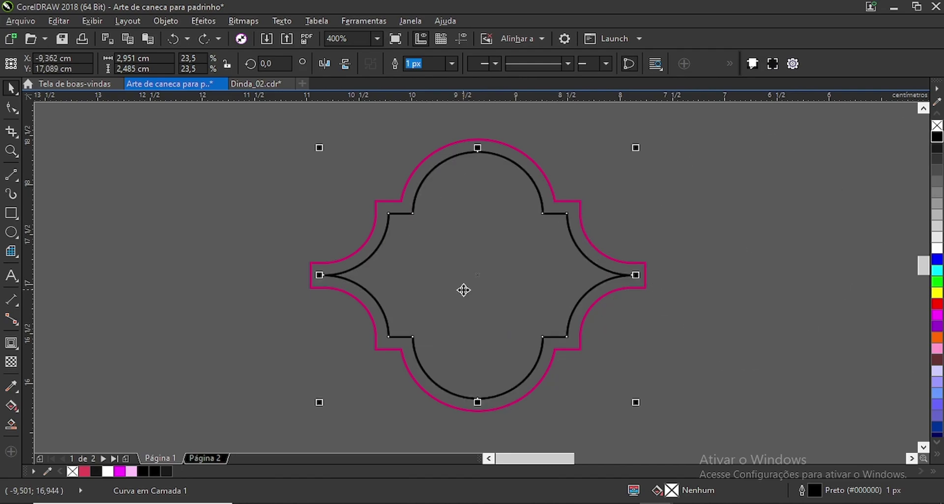
pyautogui.click(255, 218)
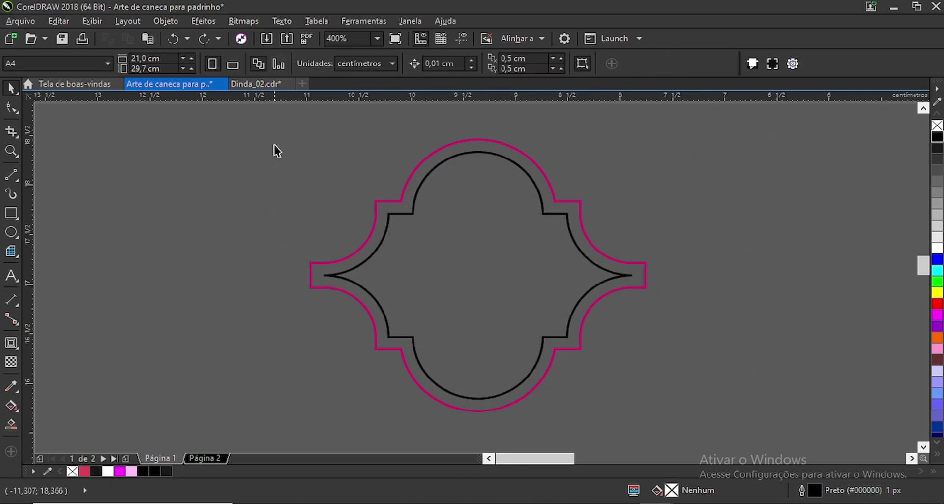
# Subtract the inner outline from the outer contour and give the resulting frame a white fill with no outline.
pyautogui.moveTo(261, 112); pyautogui.dragTo(698, 431)
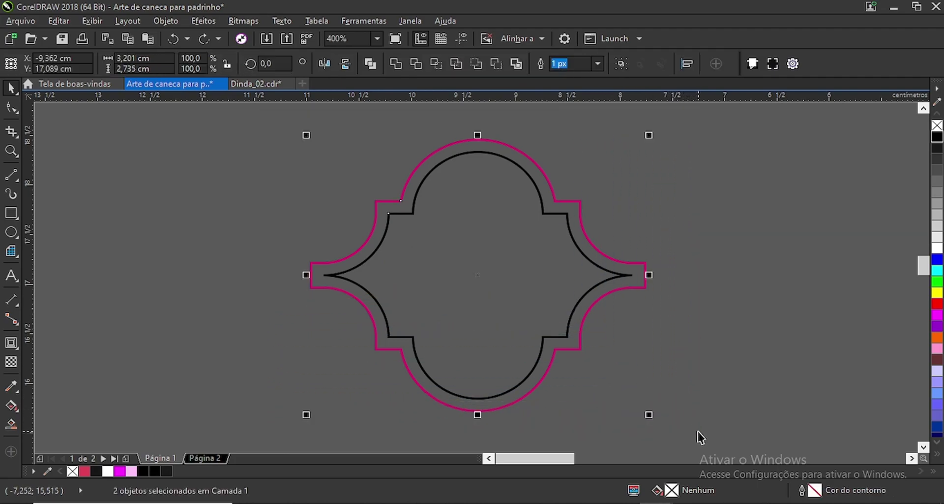
pyautogui.click(499, 64)
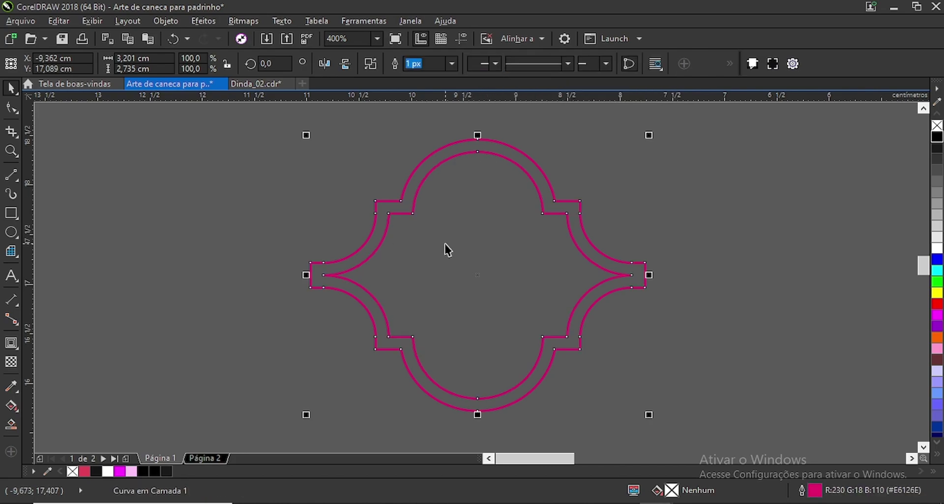
pyautogui.click(936, 248)
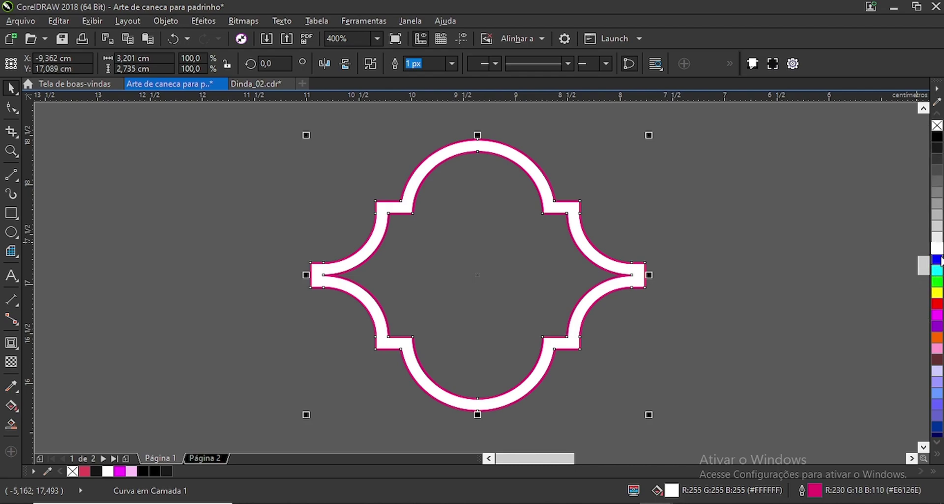
pyautogui.rightClick(937, 126)
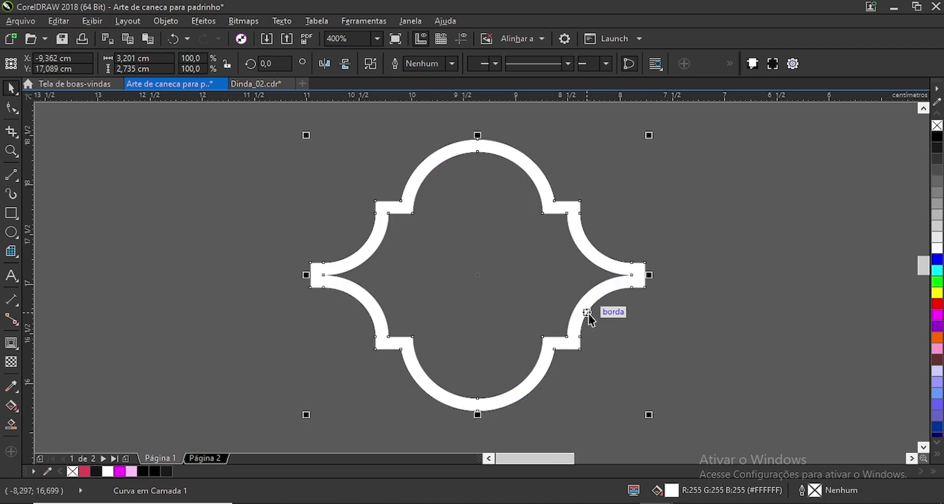
# Create a horizontally mirrored copy of the frame on its right side and repeat it to form a row of four.
pyautogui.scroll(-2, 436, 288)
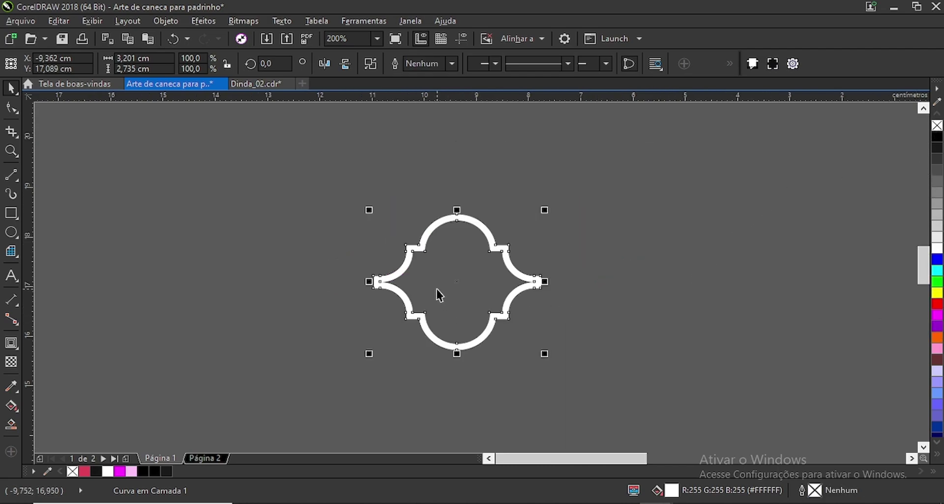
pyautogui.moveTo(369, 281); pyautogui.dragTo(601, 298)
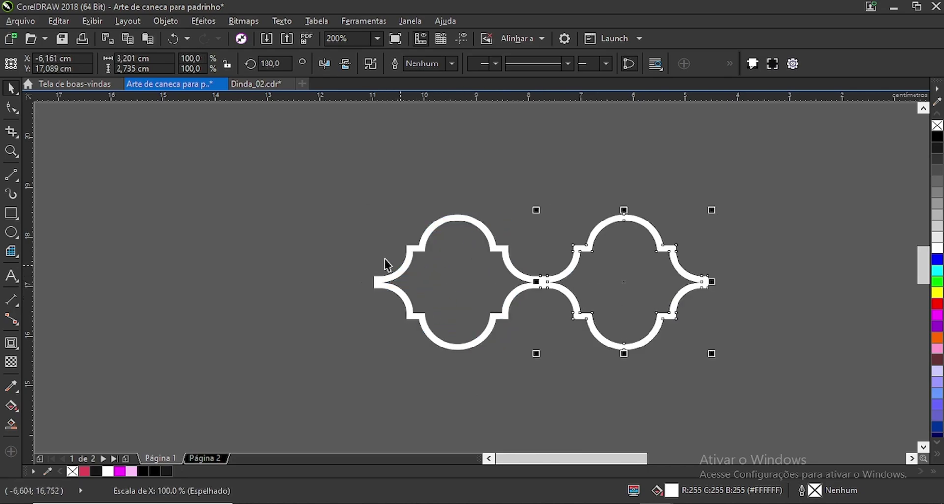
pyautogui.scroll(-1, 353, 253)
pyautogui.scroll(1, 504, 268)
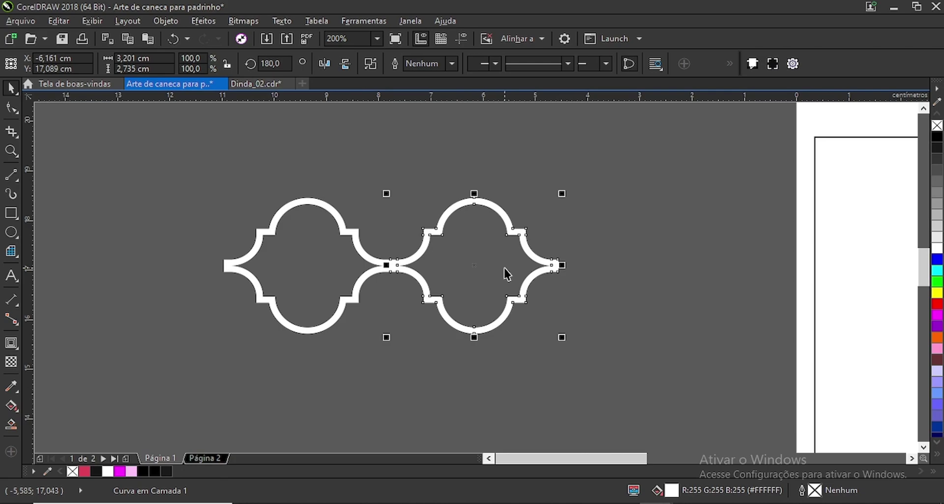
pyautogui.hotkey('ctrl', 'r')
pyautogui.hotkey('ctrl', 'r')
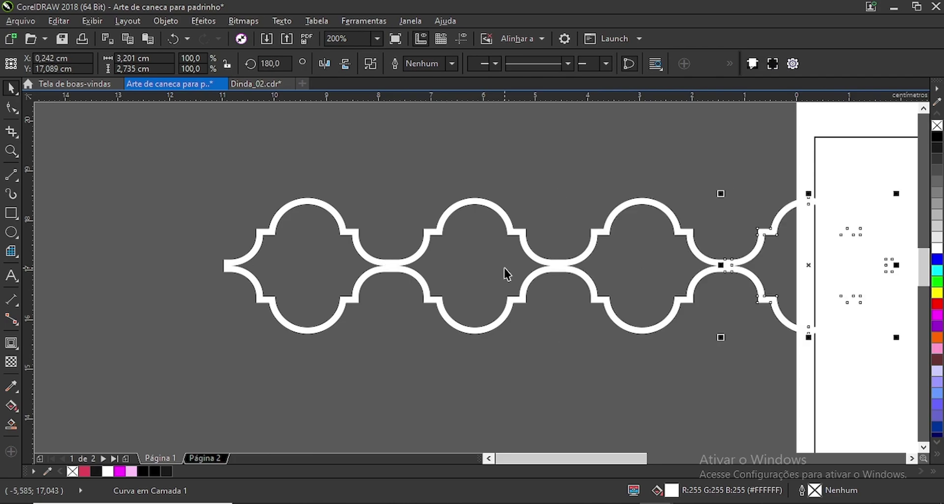
# Move the row of four frames up and to the left, clear of the page.
pyautogui.scroll(-1, 442, 344)
pyautogui.moveTo(266, 190); pyautogui.dragTo(738, 377)
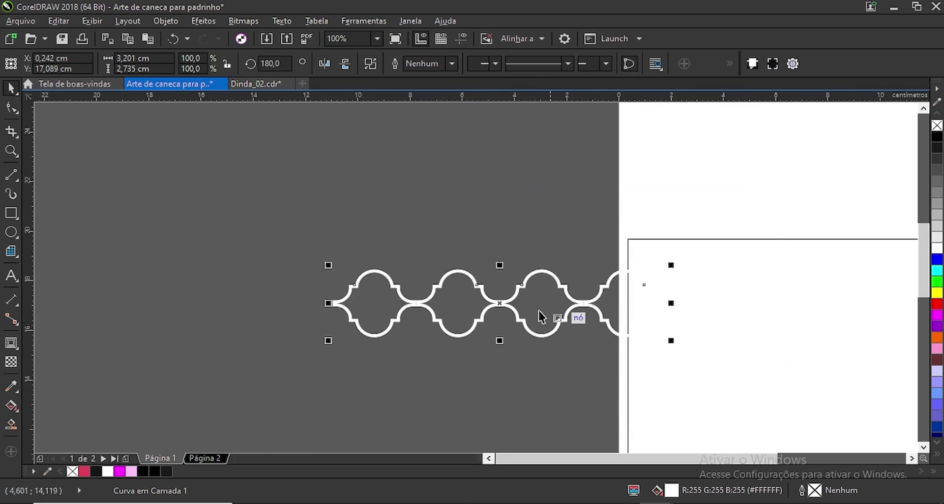
pyautogui.moveTo(503, 299); pyautogui.dragTo(335, 260)
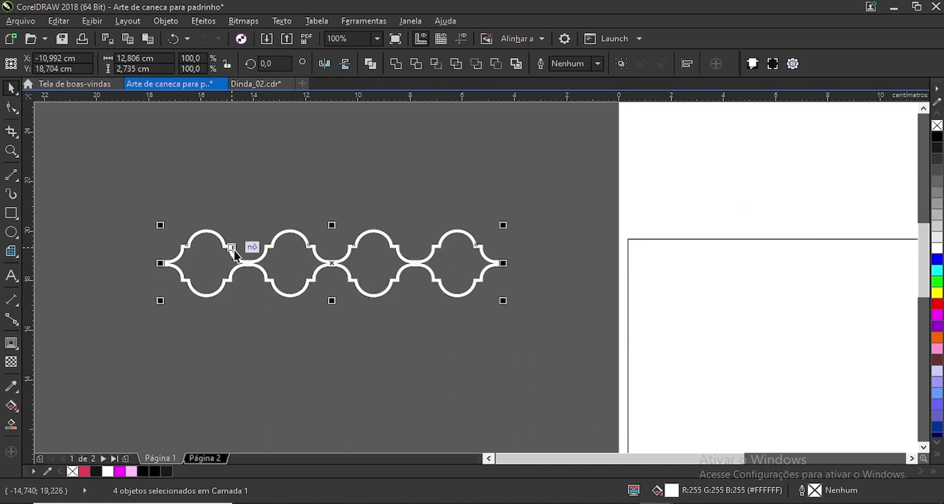
pyautogui.click(314, 259)
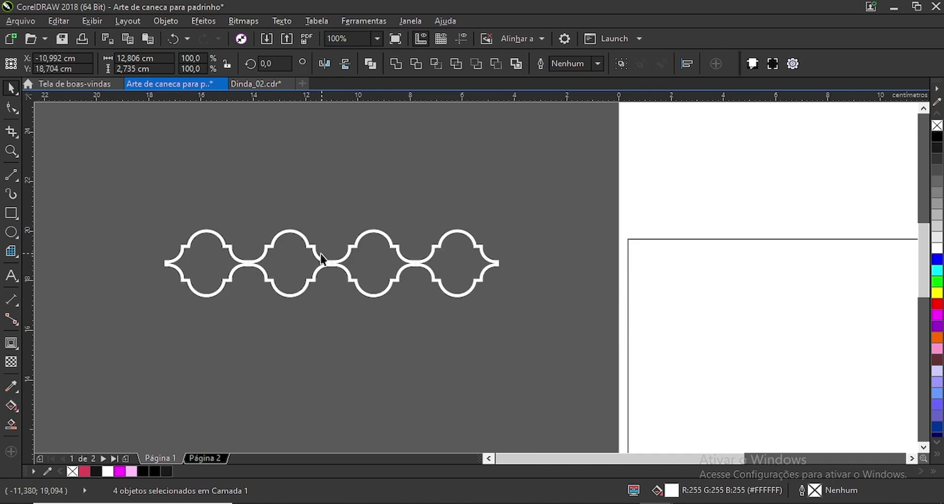
# Rotate the row of four frames 90° into a vertical column and weld it into a single curve.
pyautogui.moveTo(100, 190); pyautogui.dragTo(507, 325)
pyautogui.click(342, 268)
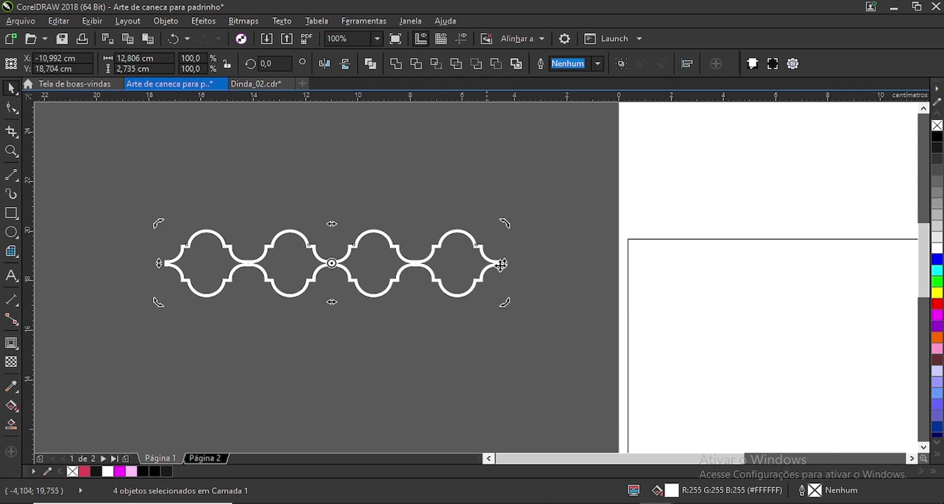
pyautogui.moveTo(505, 223); pyautogui.dragTo(368, 404)
pyautogui.scroll(-2, 426, 234)
pyautogui.click(404, 63)
# Create a mirrored copy of the column on its left side and repeat it until there are twelve adjoining columns.
pyautogui.scroll(2, 350, 251)
pyautogui.moveTo(447, 246); pyautogui.dragTo(314, 248)
pyautogui.scroll(-2, 413, 249)
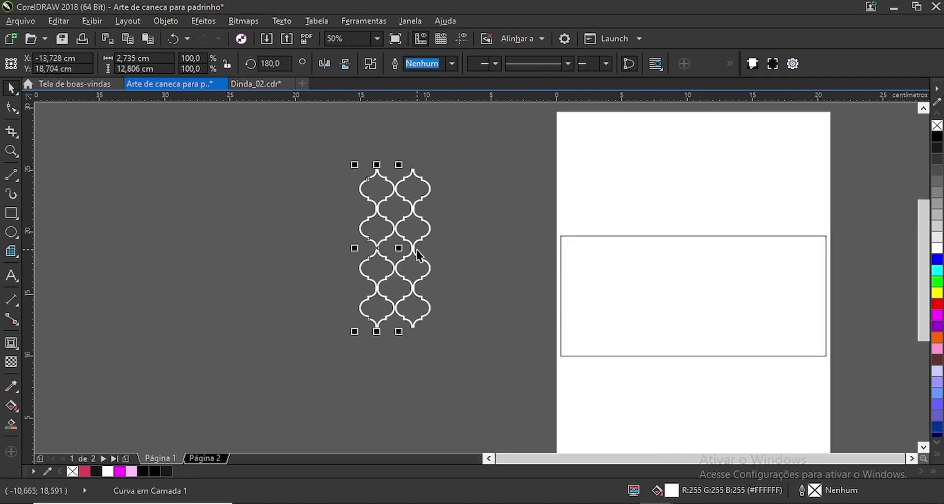
pyautogui.hotkey('ctrl', 'r')
pyautogui.hotkey('ctrl', 'r')
pyautogui.hotkey('ctrl', 'r')
pyautogui.hotkey('ctrl', 'r')
pyautogui.hotkey('ctrl', 'r')
pyautogui.hotkey('ctrl', 'r')
pyautogui.hotkey('ctrl', 'r')
pyautogui.hotkey('ctrl', 'r')
pyautogui.hotkey('ctrl', 'r')
pyautogui.hotkey('ctrl', 'r')
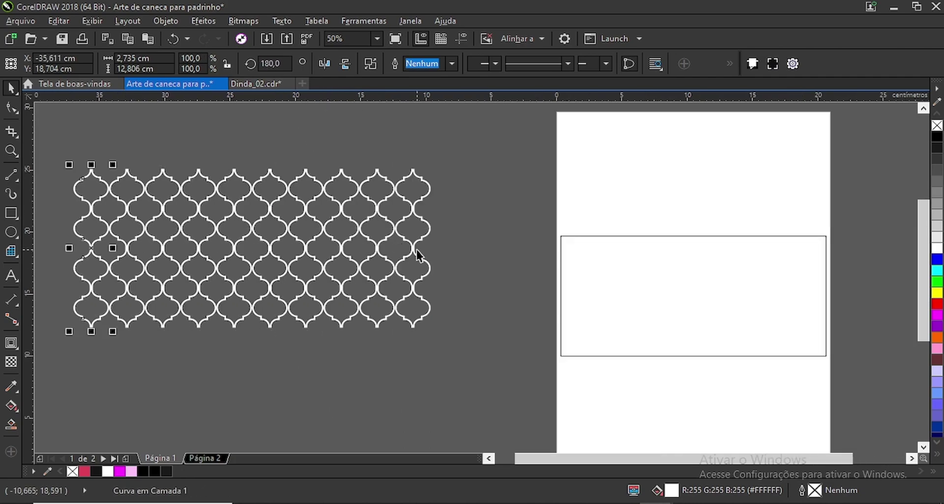
# Weld the twelve columns into a single lattice curve and move it closer to the page.
pyautogui.scroll(-2, 418, 255)
pyautogui.moveTo(117, 181); pyautogui.dragTo(462, 350)
pyautogui.scroll(4, 253, 223)
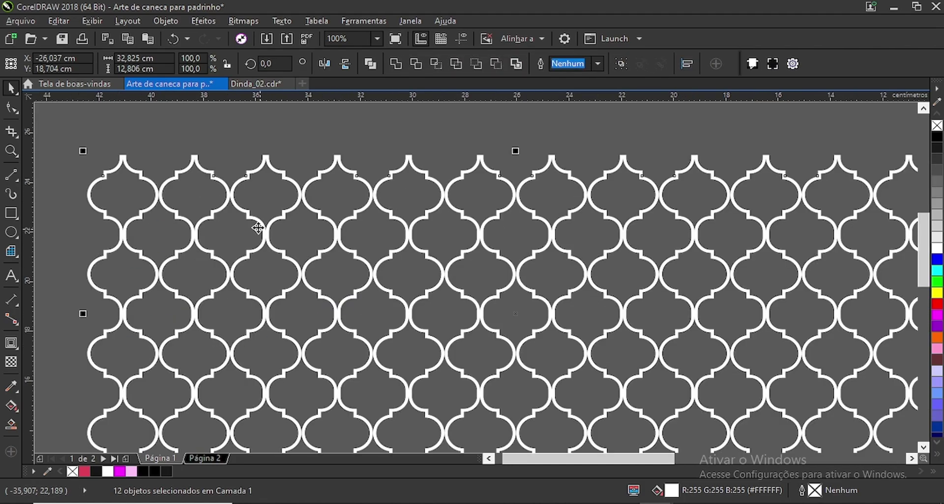
pyautogui.click(396, 63)
pyautogui.scroll(-4, 310, 194)
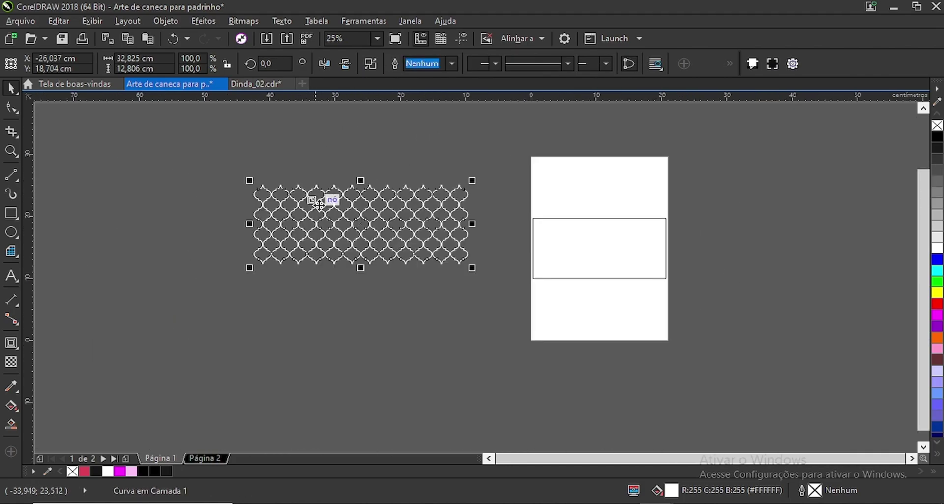
pyautogui.moveTo(364, 225); pyautogui.dragTo(413, 252)
pyautogui.scroll(2, 557, 250)
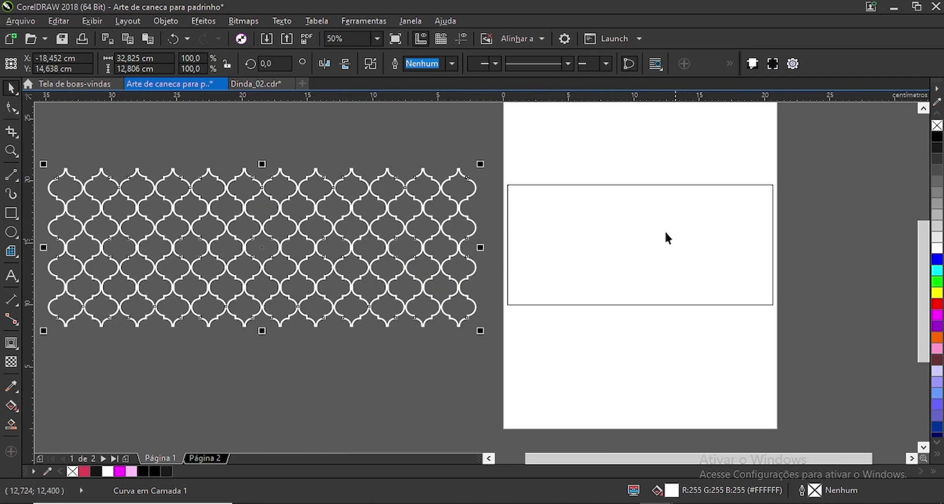
# Fill the rectangle on the page with light pink #FFC2F8 and remove its outline.
pyautogui.click(616, 207)
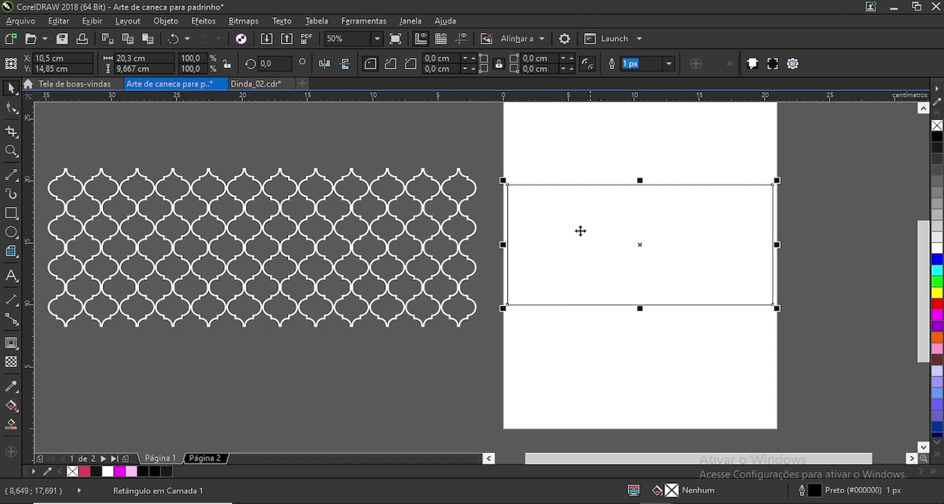
pyautogui.click(131, 471)
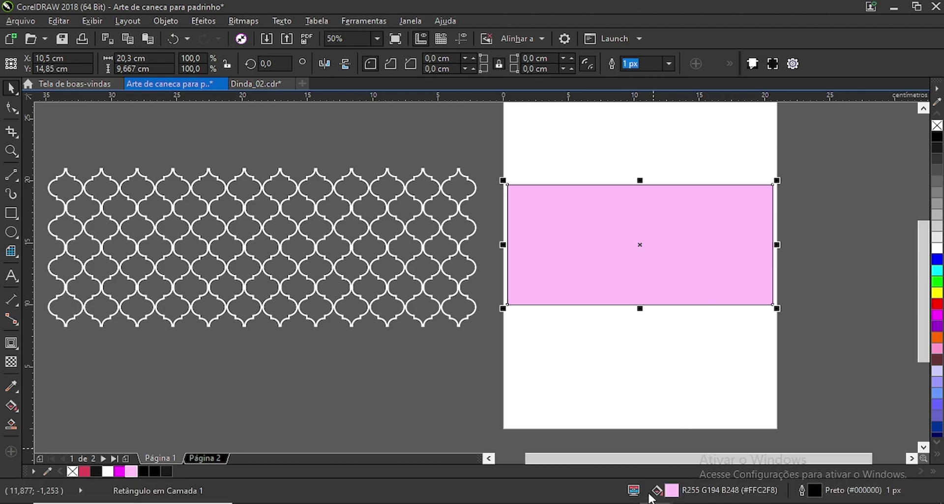
pyautogui.rightClick(937, 126)
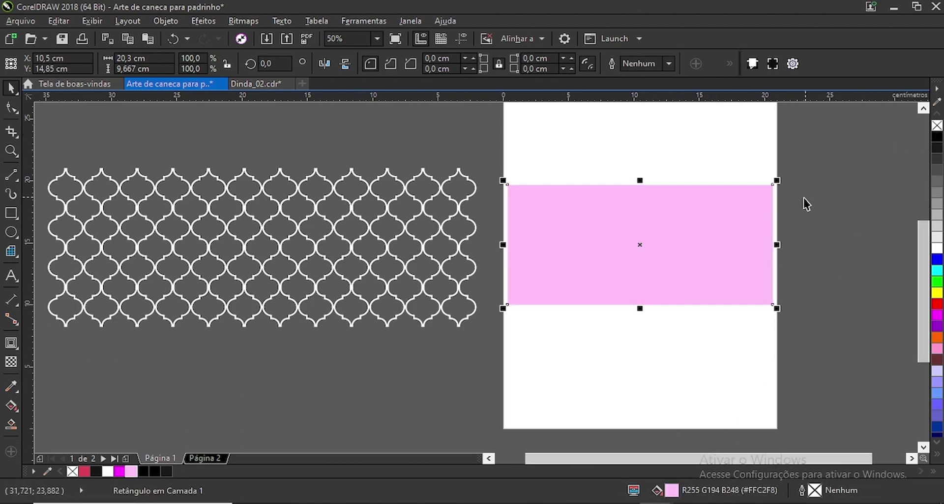
# Edit the rectangle's uniform fill to a paler shade of pink.
pyautogui.doubleClick(676, 490)
pyautogui.moveTo(368, 129); pyautogui.dragTo(886, 156)
pyautogui.moveTo(791, 224); pyautogui.dragTo(775, 214)
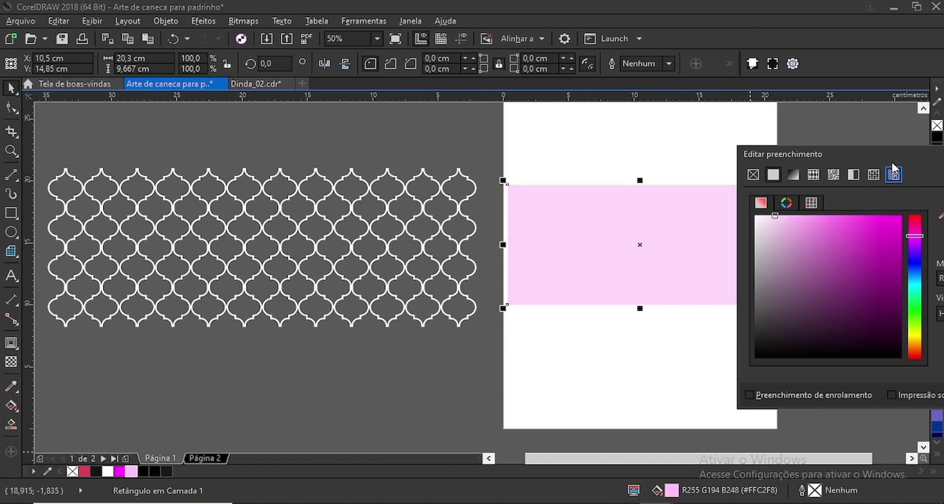
pyautogui.moveTo(927, 156); pyautogui.dragTo(595, 149)
pyautogui.click(818, 386)
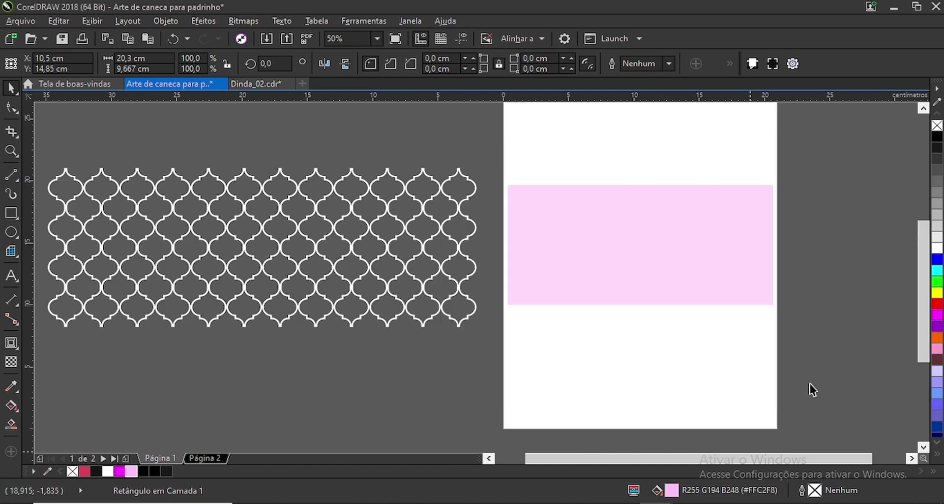
# Centre the white lattice on the page, over the pink rectangle.
pyautogui.click(428, 329)
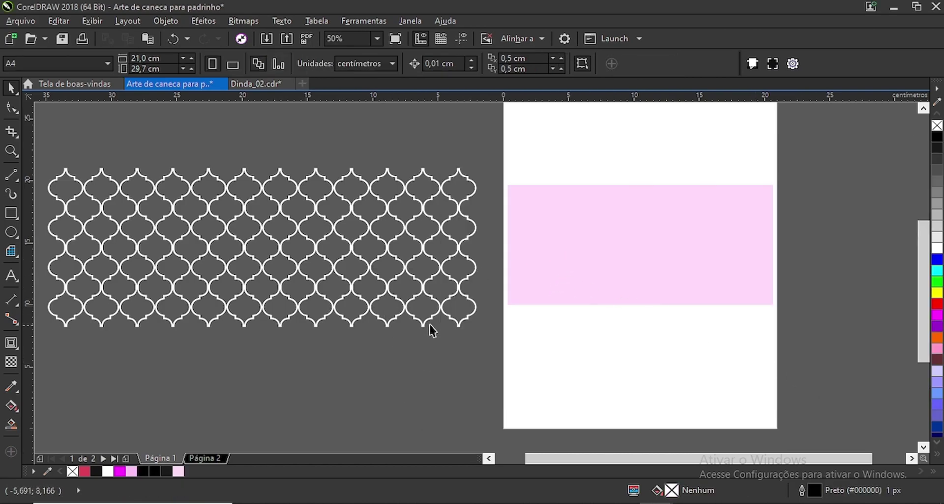
pyautogui.click(431, 317)
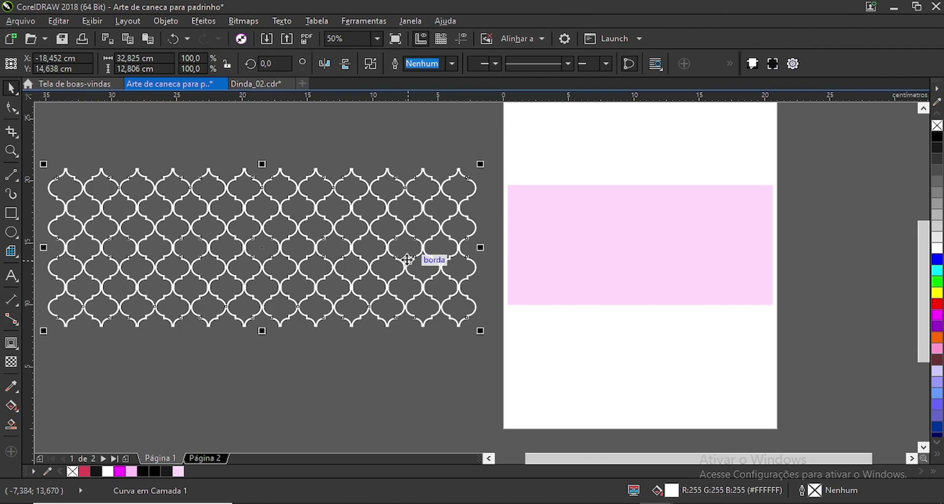
pyautogui.press('p')
pyautogui.scroll(3, 828, 174)
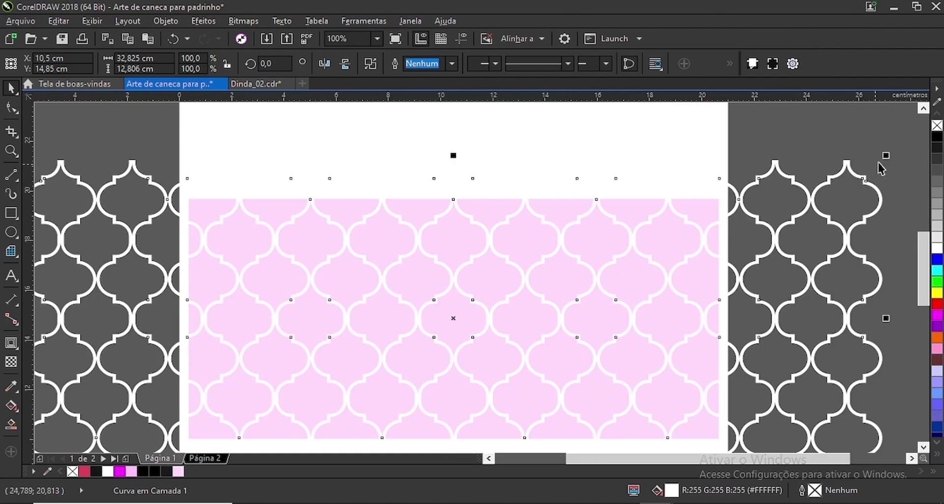
# Scale the white lattice about its centre to about 77% and PowerClip it inside the pink rectangle.
pyautogui.moveTo(887, 155); pyautogui.dragTo(793, 184)
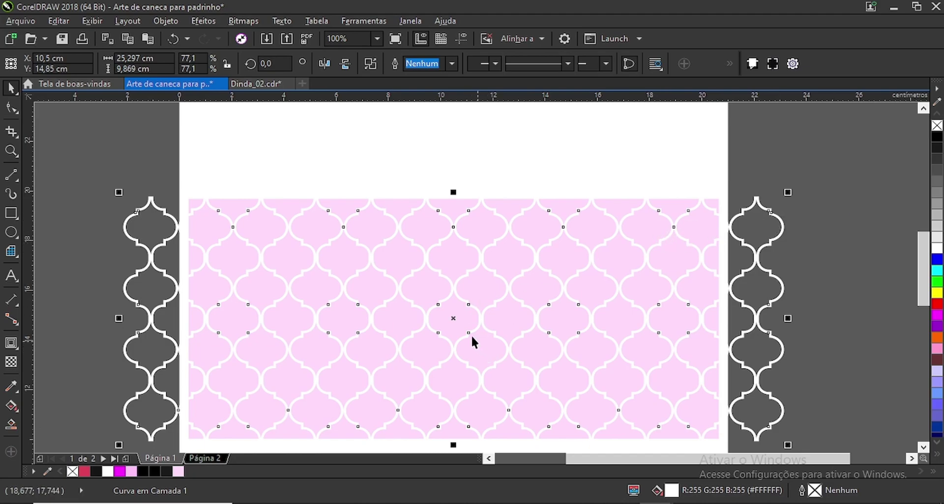
pyautogui.rightClick(452, 317)
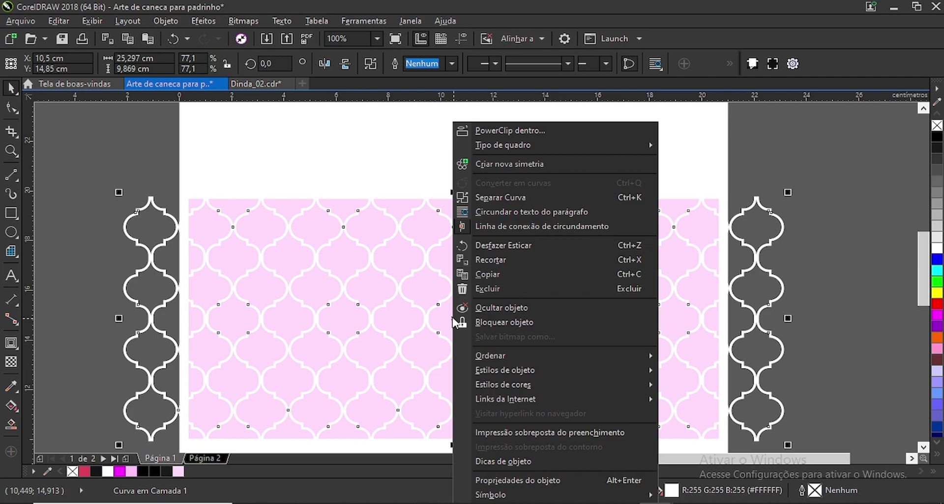
pyautogui.click(509, 129)
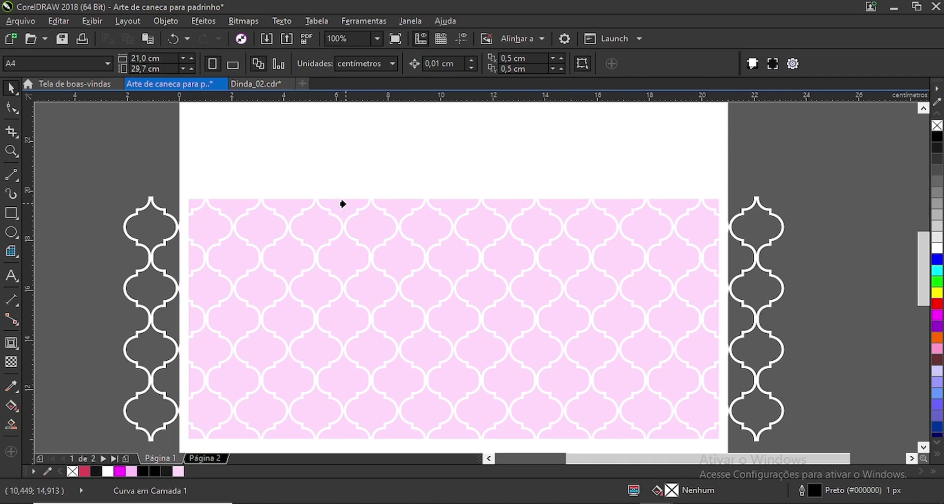
pyautogui.click(343, 202)
pyautogui.click(126, 261)
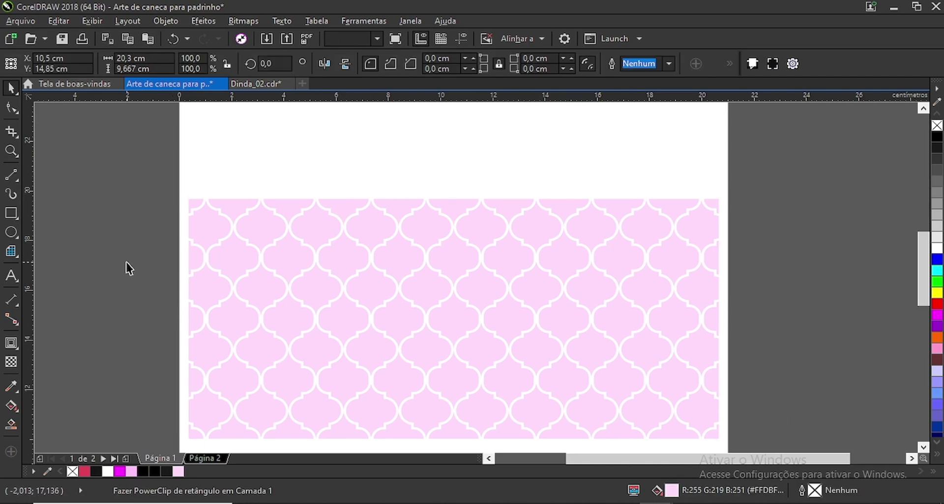
pyautogui.press('F4')
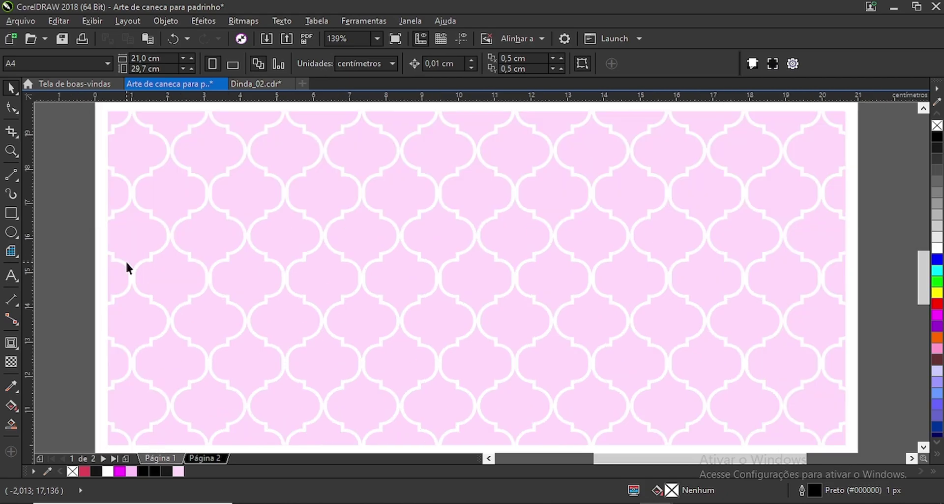
pyautogui.press('F9')
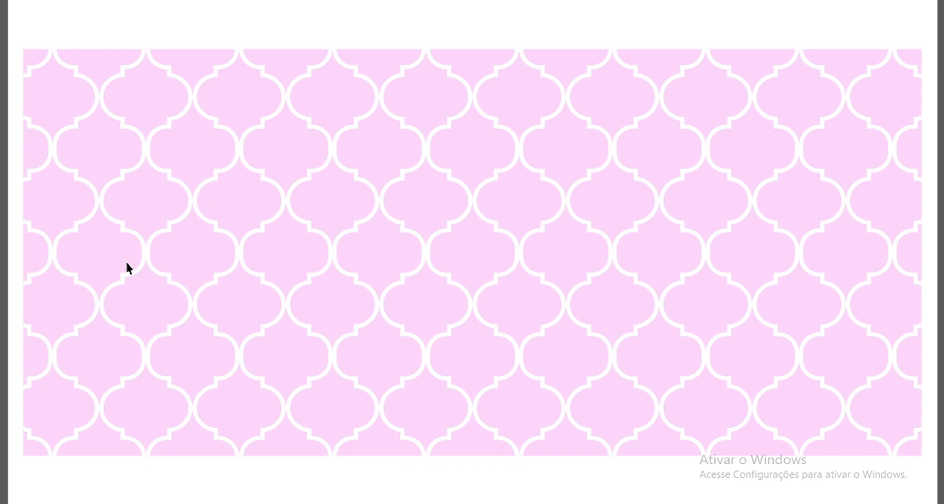
pyautogui.press('Escape')
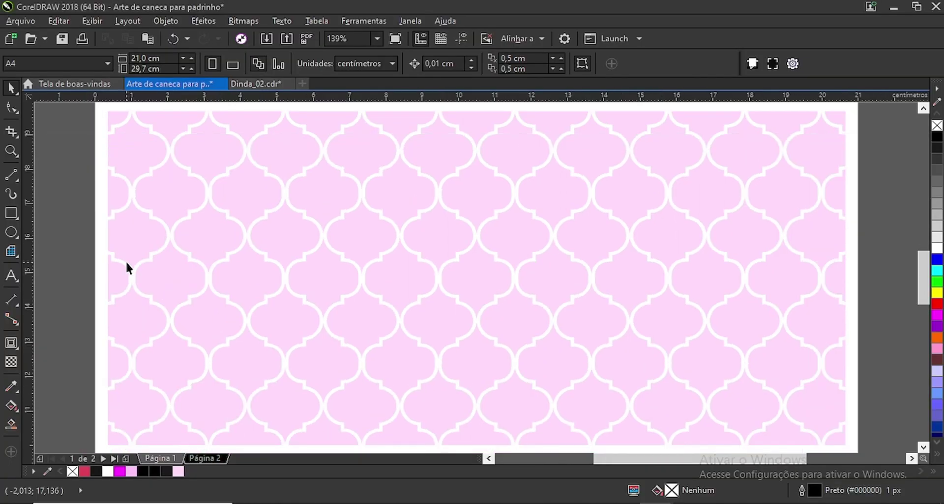
# Draw a circle about 4.16 cm in diameter in the empty area beside the page.
pyautogui.moveTo(672, 460); pyautogui.dragTo(568, 462)
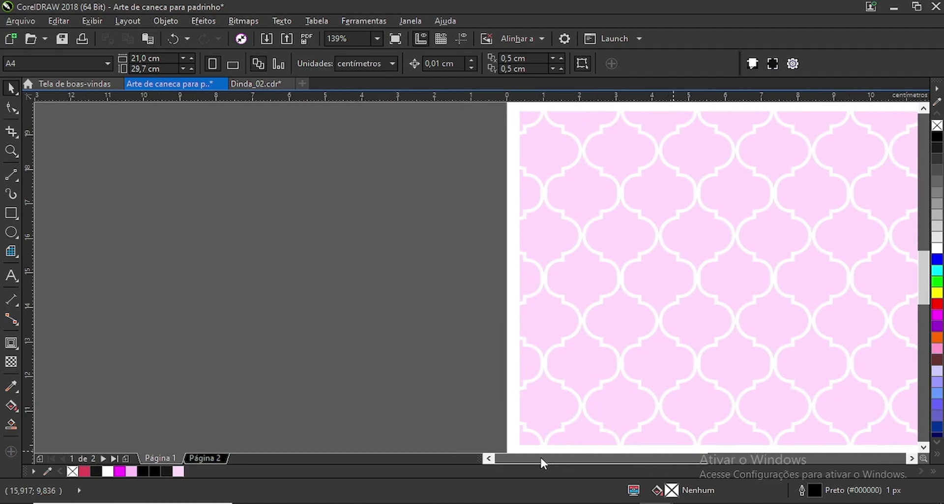
pyautogui.scroll(-2, 668, 427)
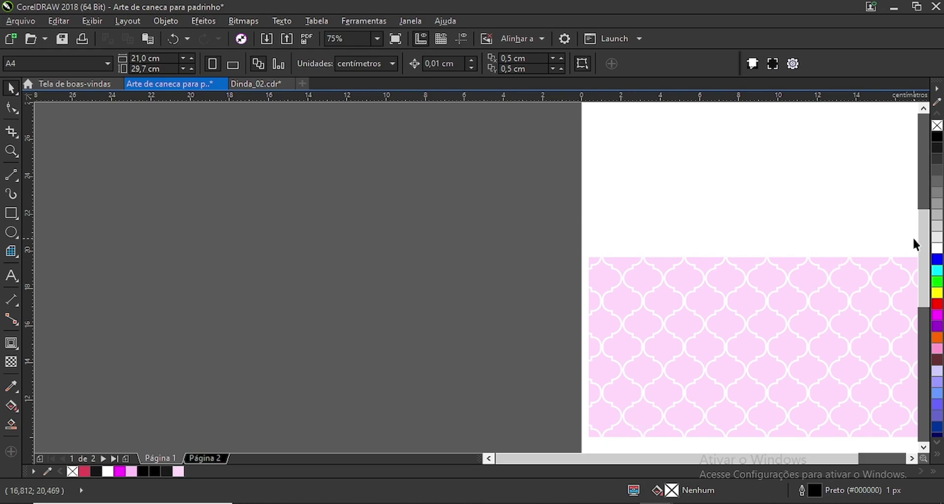
pyautogui.moveTo(925, 233); pyautogui.dragTo(929, 250)
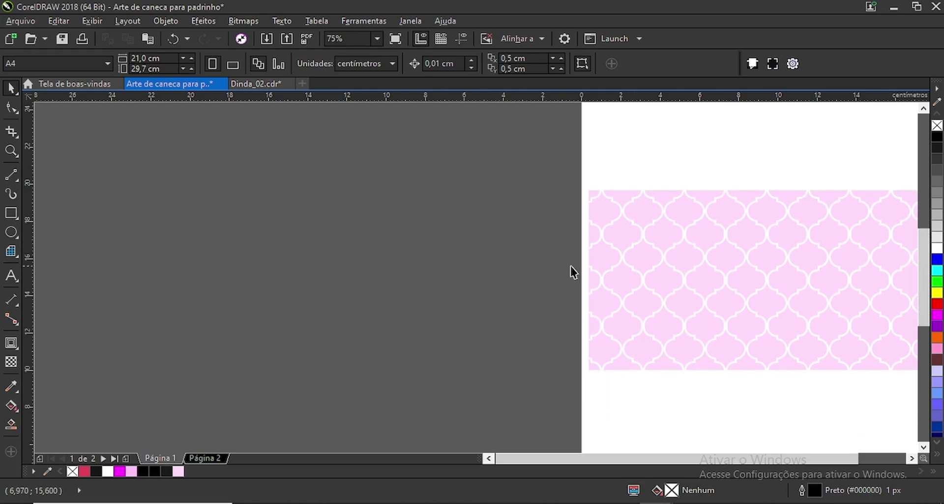
pyautogui.click(14, 236)
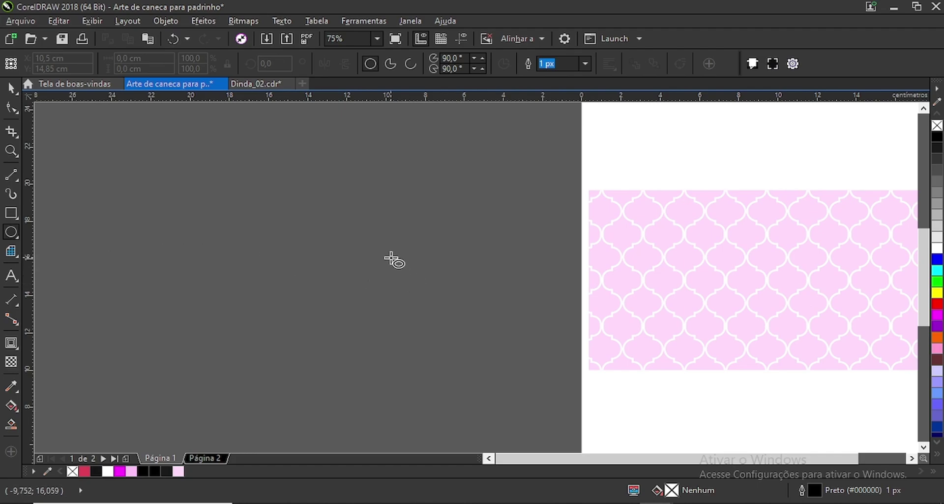
pyautogui.scroll(1, 395, 213)
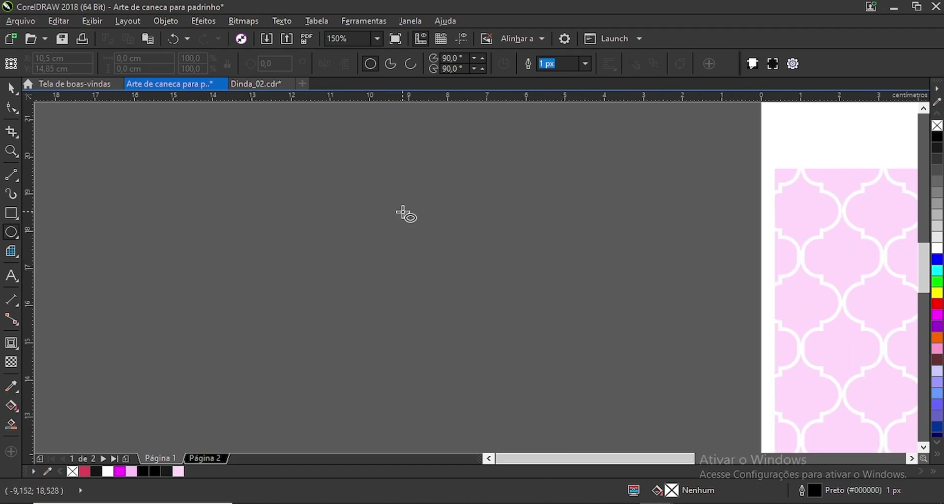
pyautogui.moveTo(445, 203); pyautogui.dragTo(606, 360)
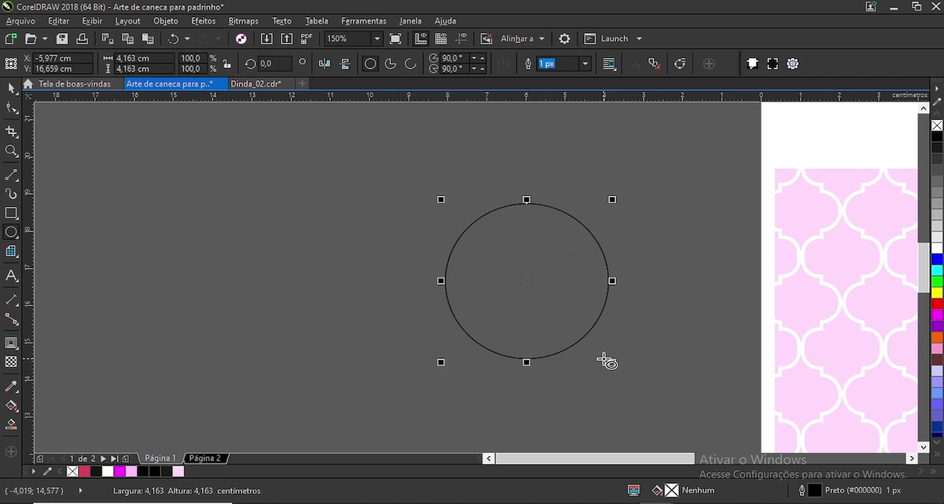
pyautogui.click(11, 90)
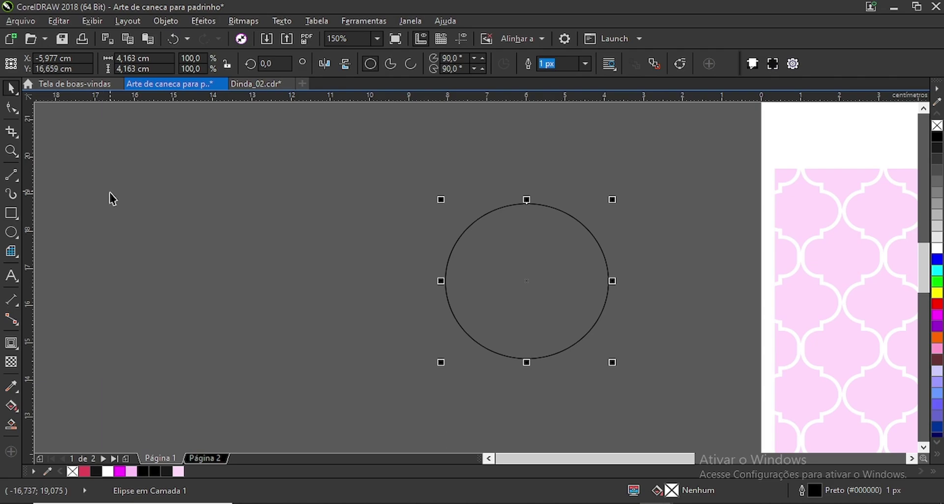
pyautogui.click(358, 205)
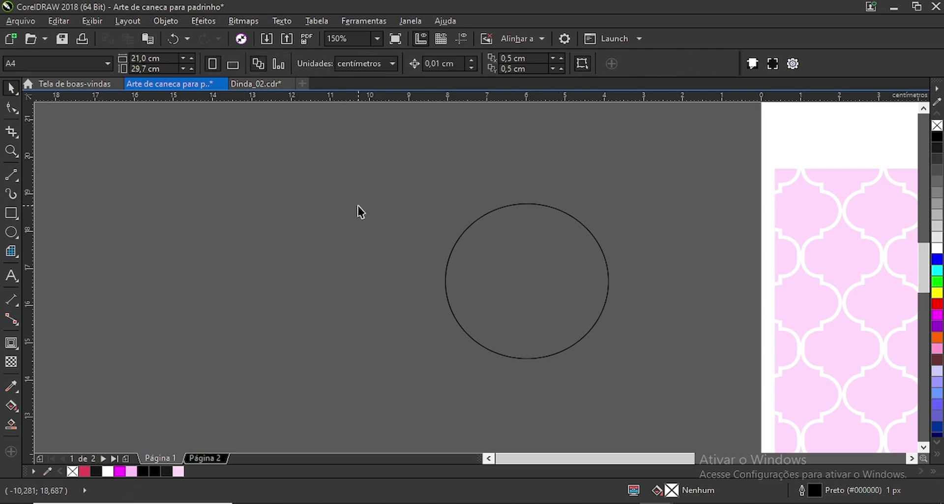
# Draw a shallow 3-point curve about 2.7 cm wide inside the circle and rotate it 45°.
pyautogui.click(17, 178)
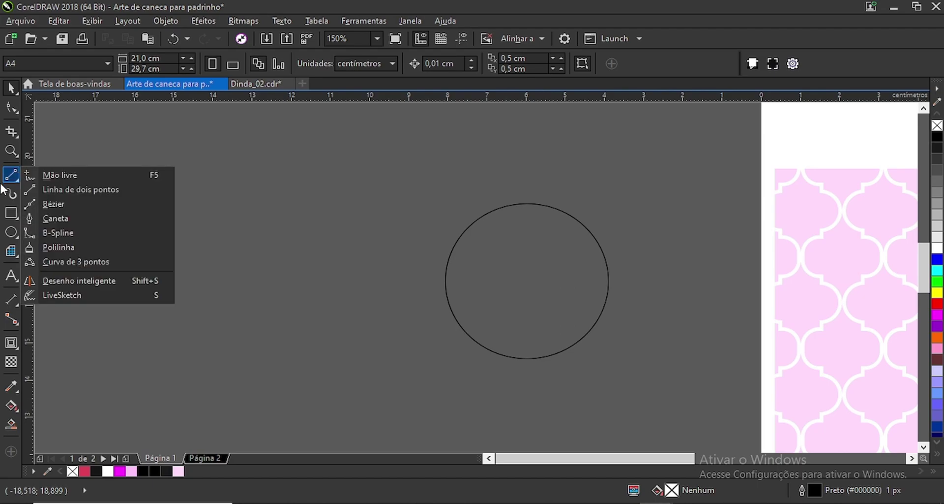
pyautogui.click(75, 261)
pyautogui.scroll(1, 510, 314)
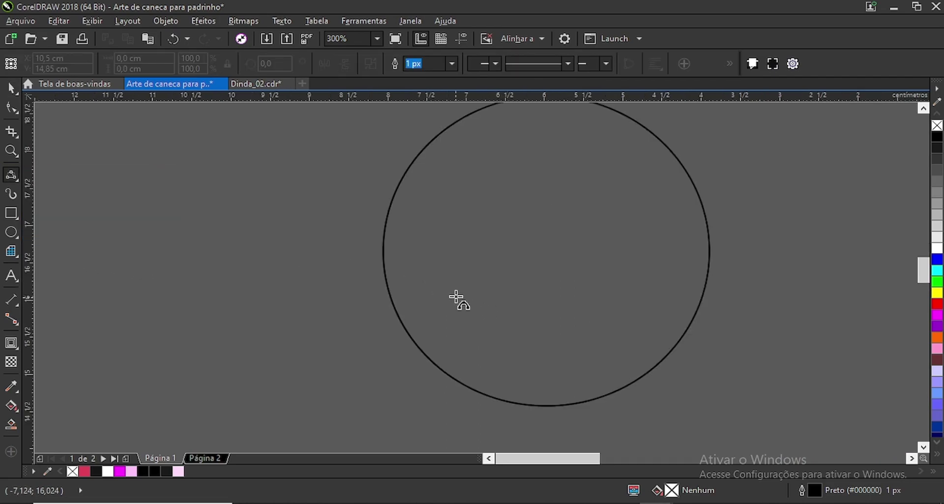
pyautogui.moveTo(438, 279); pyautogui.dragTo(650, 278)
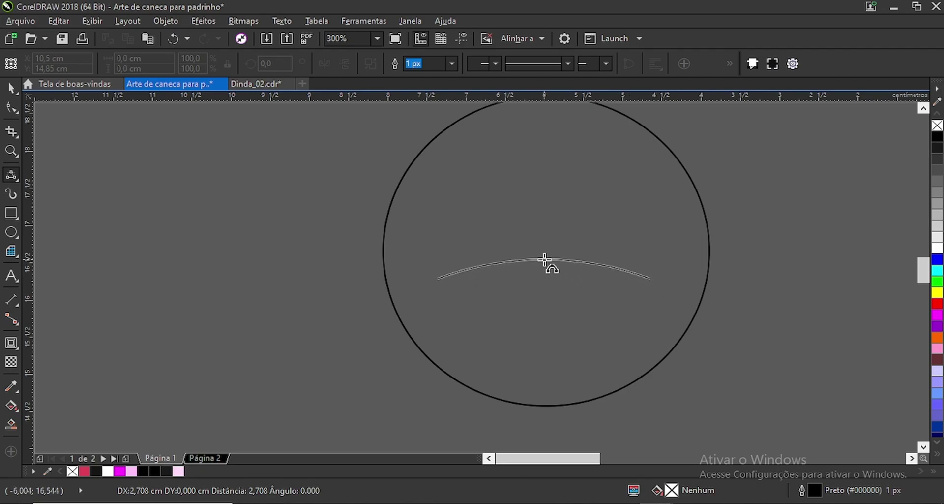
pyautogui.click(544, 260)
pyautogui.click(11, 89)
pyautogui.click(542, 277)
pyautogui.moveTo(433, 282); pyautogui.dragTo(489, 347)
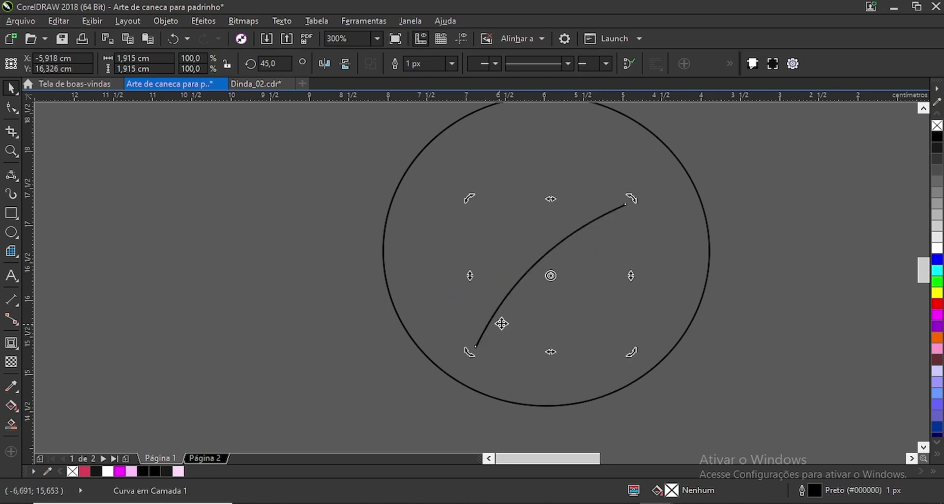
# Give the curve's outline rounded corners and rounded line caps.
pyautogui.press('F12')
pyautogui.click(418, 284)
pyautogui.click(422, 306)
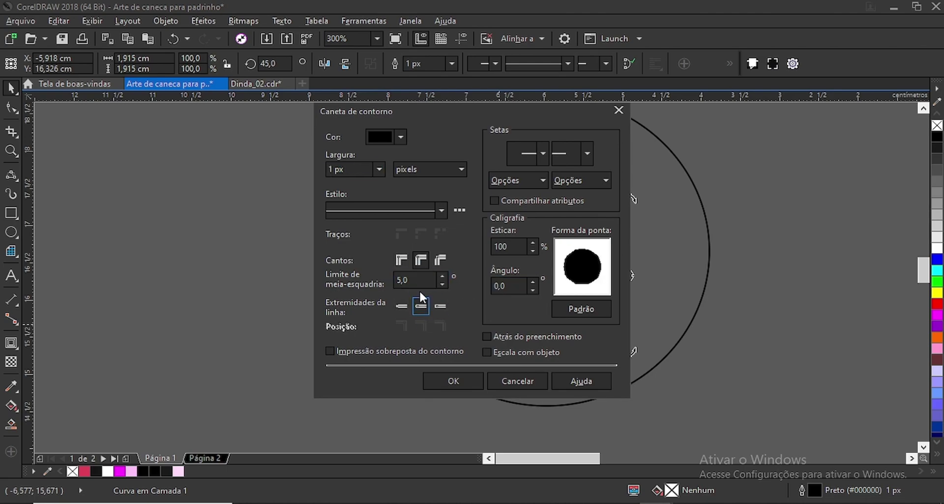
pyautogui.click(433, 380)
pyautogui.scroll(2, 631, 200)
pyautogui.scroll(10, 631, 200)
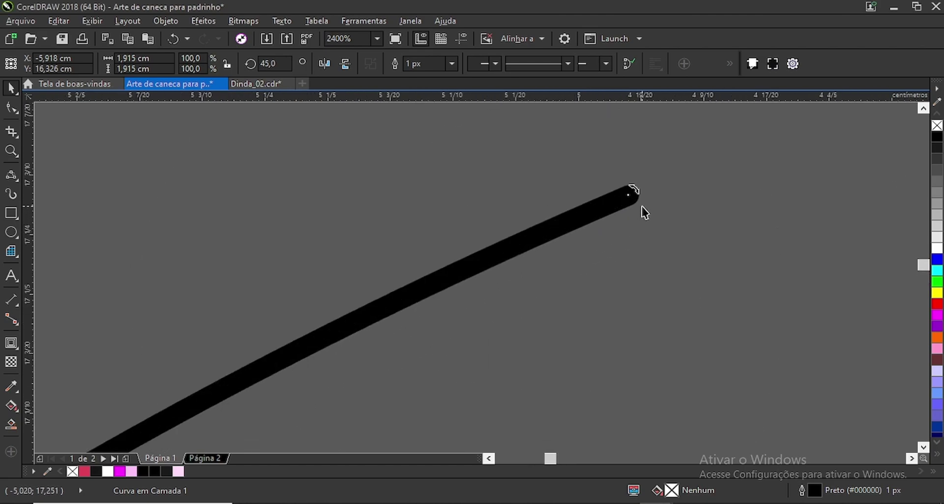
pyautogui.scroll(-12, 561, 202)
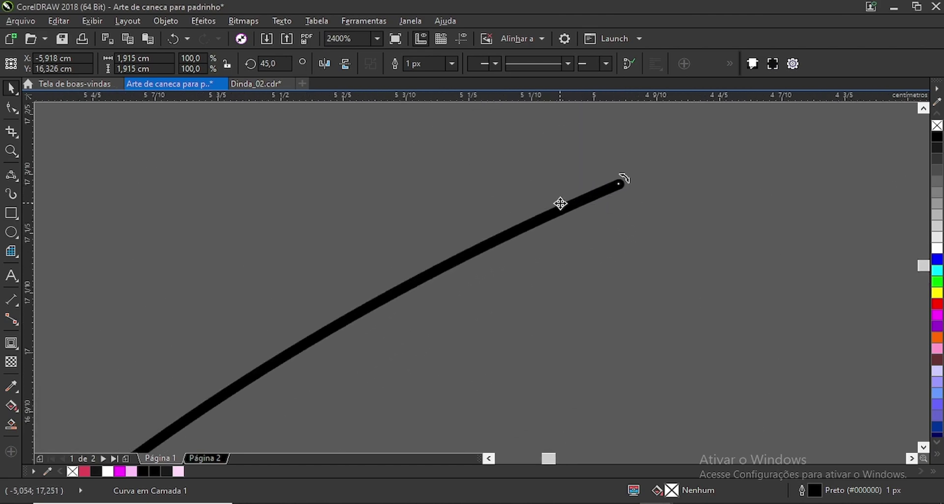
# Set the curve's outline width to 8 px after trying 16 px and 4 px.
pyautogui.click(451, 68)
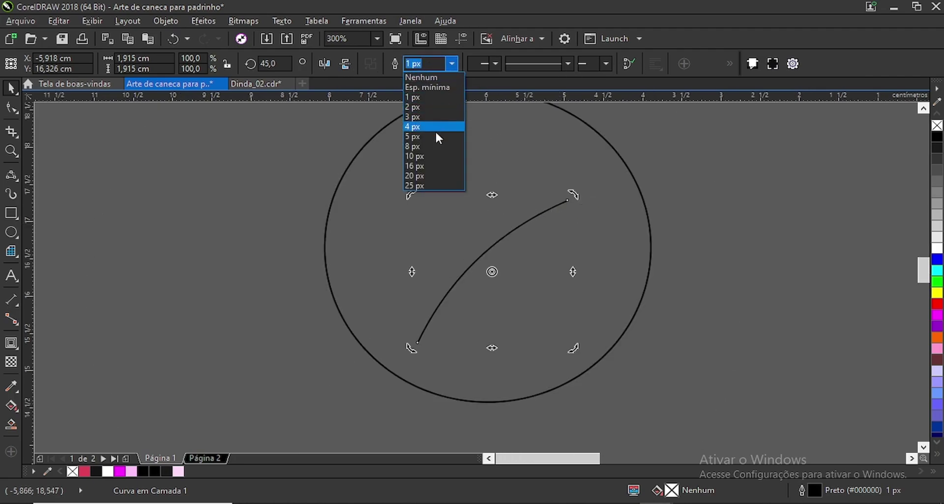
pyautogui.click(424, 165)
pyautogui.click(451, 63)
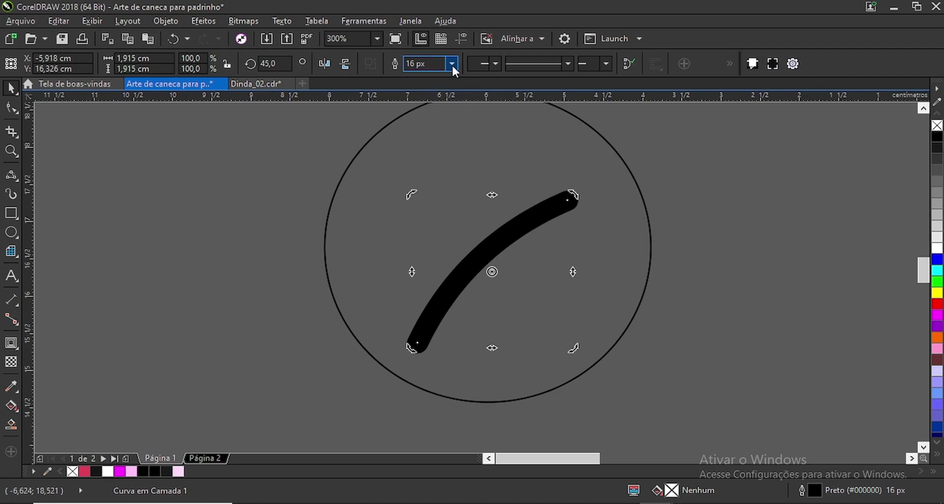
pyautogui.click(419, 131)
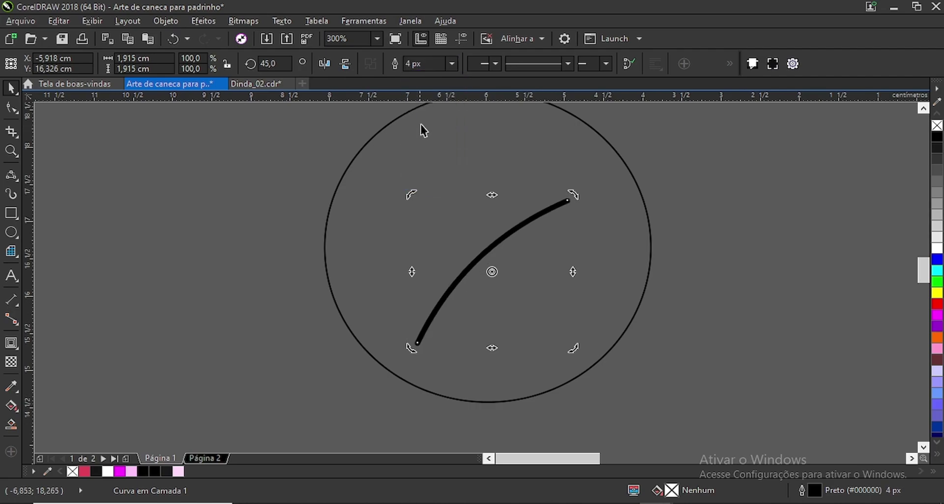
pyautogui.click(450, 63)
pyautogui.click(428, 145)
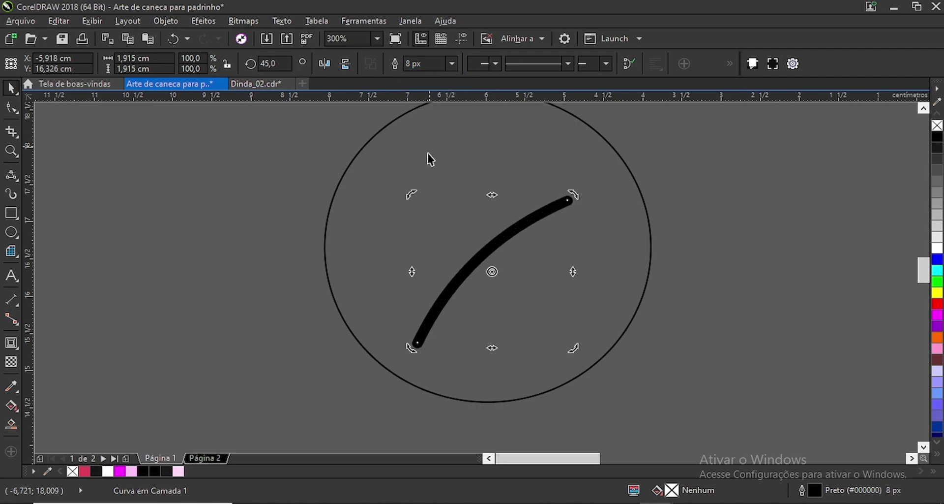
# Scale the curve down to about 85% of its original size.
pyautogui.click(472, 267)
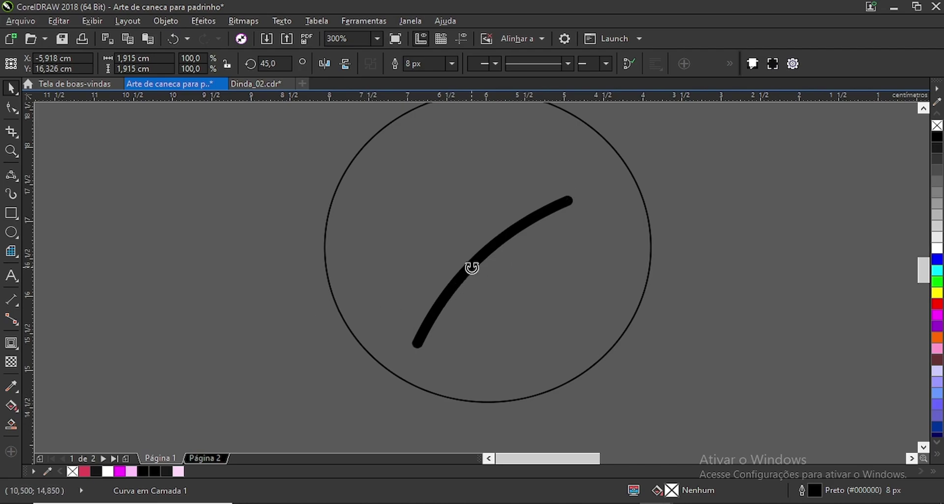
pyautogui.moveTo(492, 347); pyautogui.dragTo(493, 326)
pyautogui.moveTo(414, 263); pyautogui.dragTo(436, 261)
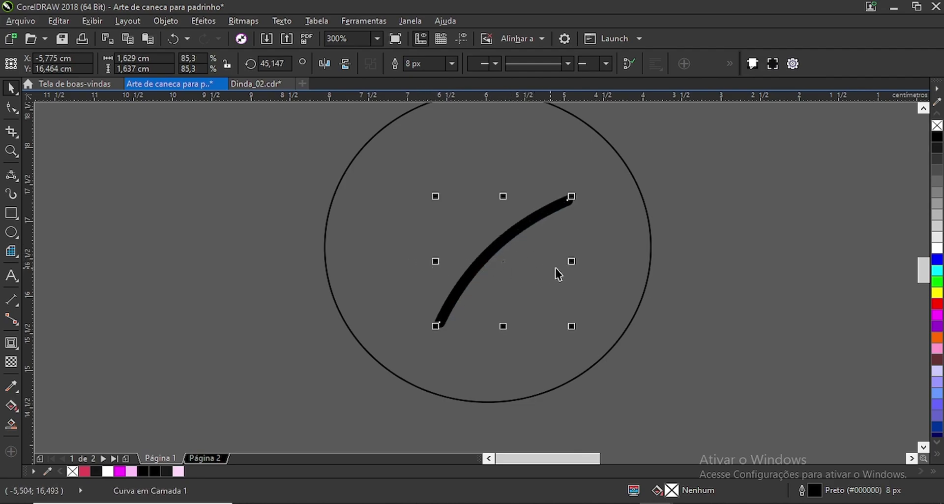
# Add a horizontally mirrored copy of the curve to form a V and weld the two curves together.
pyautogui.moveTo(572, 261); pyautogui.dragTo(296, 271)
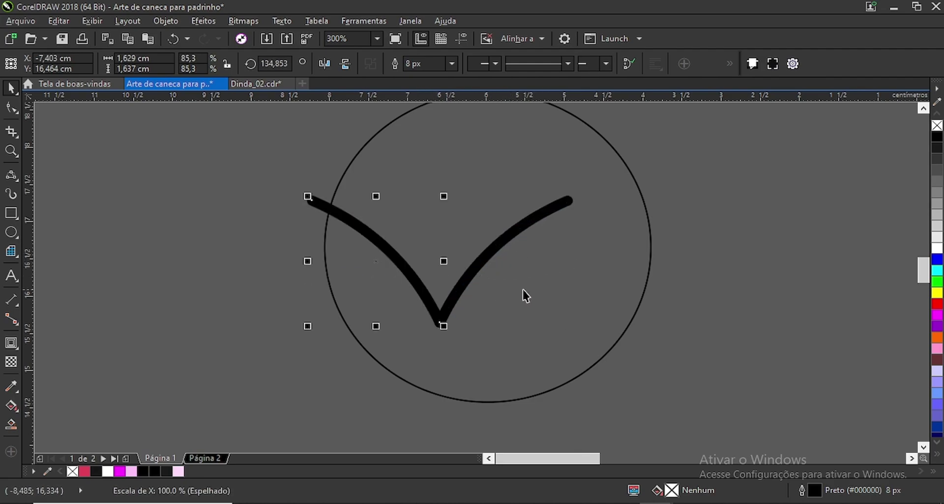
pyautogui.scroll(-1, 523, 289)
pyautogui.moveTo(354, 216); pyautogui.dragTo(565, 337)
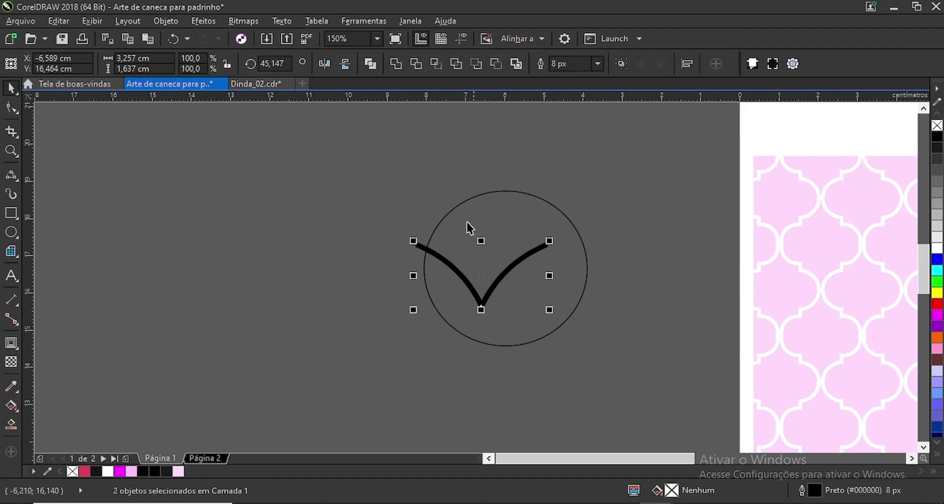
pyautogui.click(396, 64)
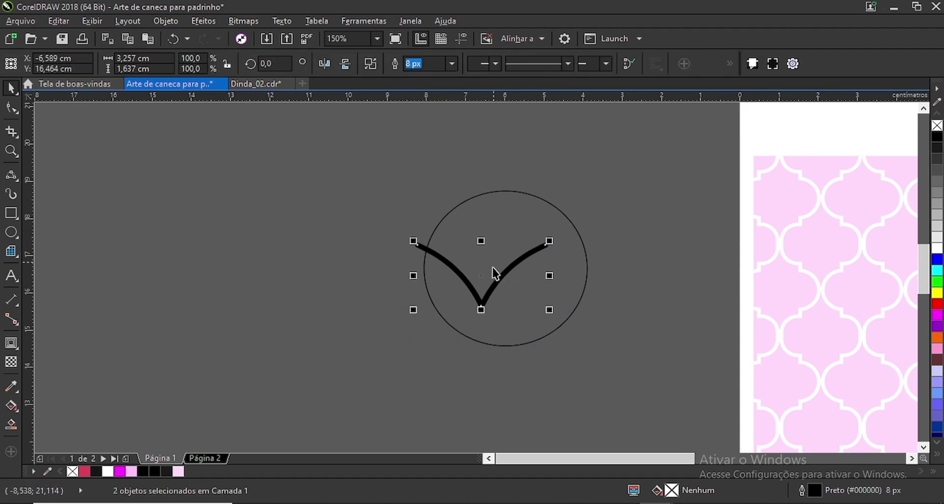
# Scale the welded V shape down to 70% and centre it on the circle.
pyautogui.scroll(1, 435, 237)
pyautogui.moveTo(396, 249); pyautogui.dragTo(469, 281)
pyautogui.keyDown('shift'); pyautogui.click(498, 221); pyautogui.keyUp('shift')
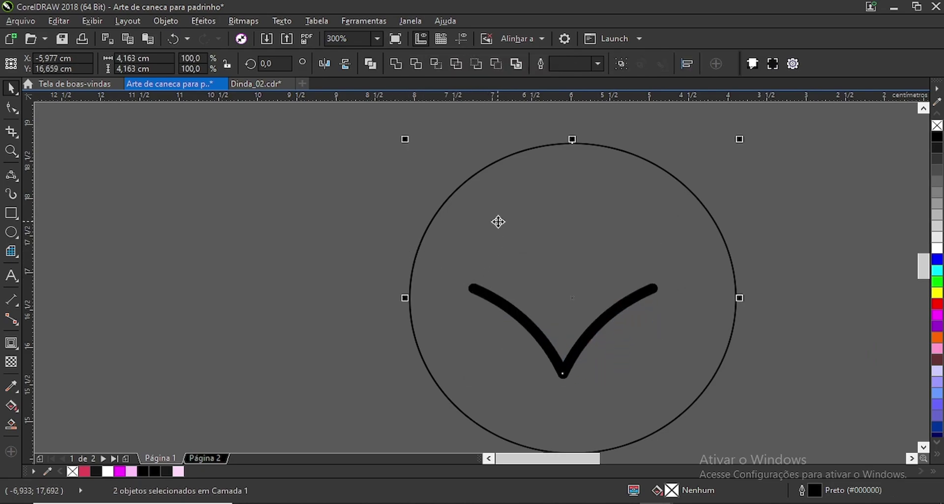
pyautogui.press('e')
pyautogui.press('c')
pyautogui.click(349, 293)
pyautogui.scroll(-1, 581, 259)
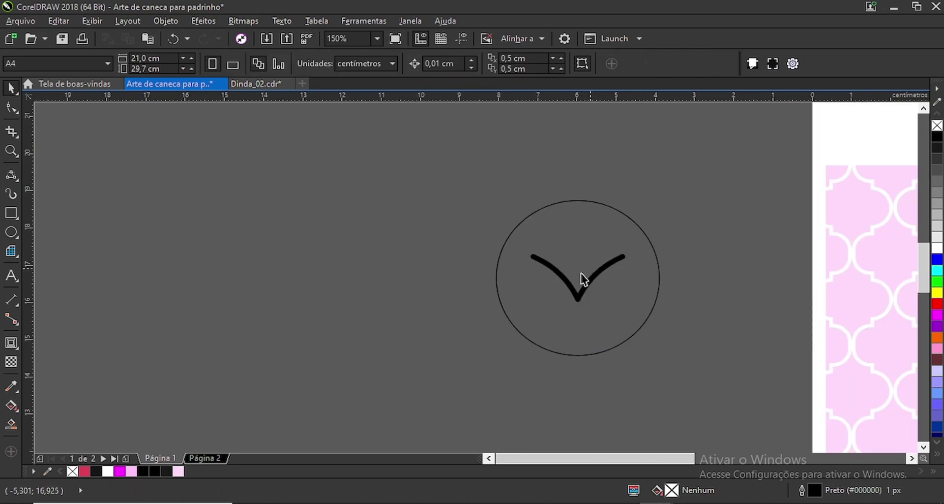
# Move the V shape straight down inside the circle to about Y 15.7 cm, keeping it horizontally centred.
pyautogui.scroll(1, 589, 281)
pyautogui.click(574, 305)
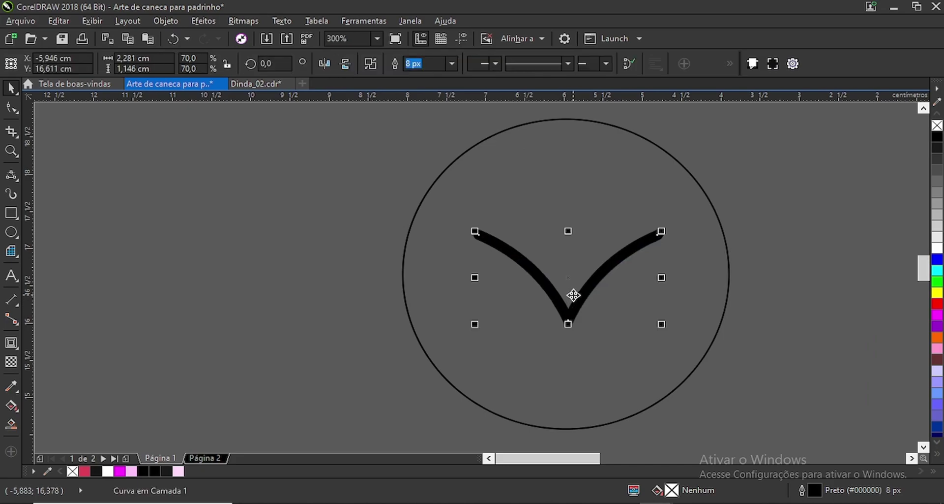
pyautogui.hotkey('ctrl', 'z')
pyautogui.moveTo(567, 275); pyautogui.dragTo(566, 346)
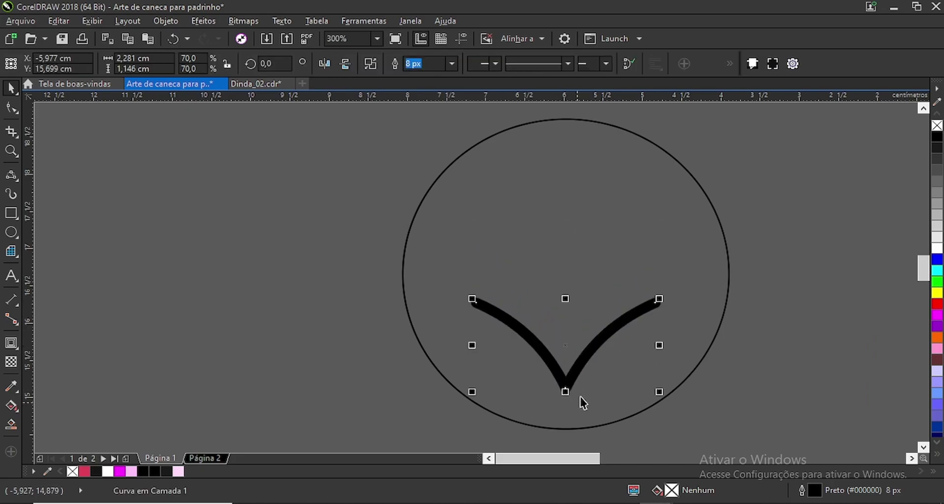
# Shrink the V shape slightly and stack two progressively wider copies above it, centred at about Y 16.6 cm and 17.4 cm.
pyautogui.moveTo(660, 299); pyautogui.dragTo(645, 305)
pyautogui.moveTo(565, 379); pyautogui.dragTo(568, 309)
pyautogui.moveTo(646, 236); pyautogui.dragTo(658, 229)
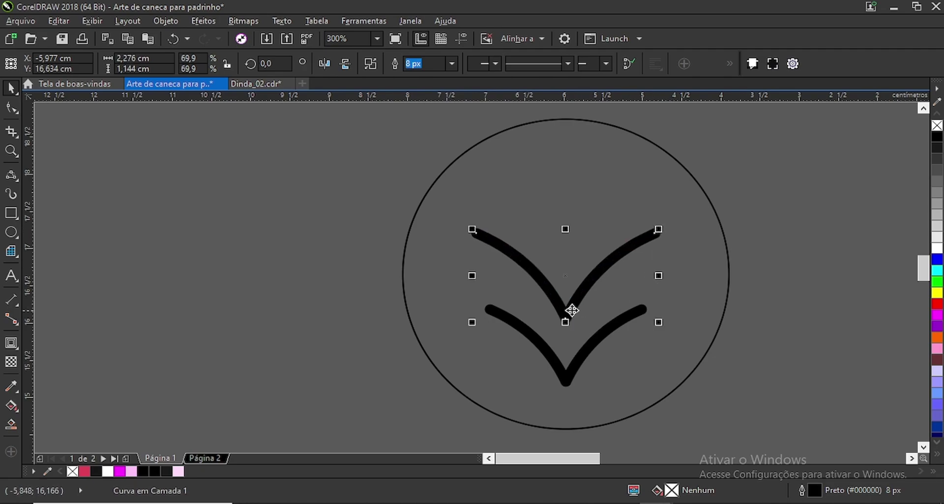
pyautogui.moveTo(569, 311); pyautogui.dragTo(559, 252)
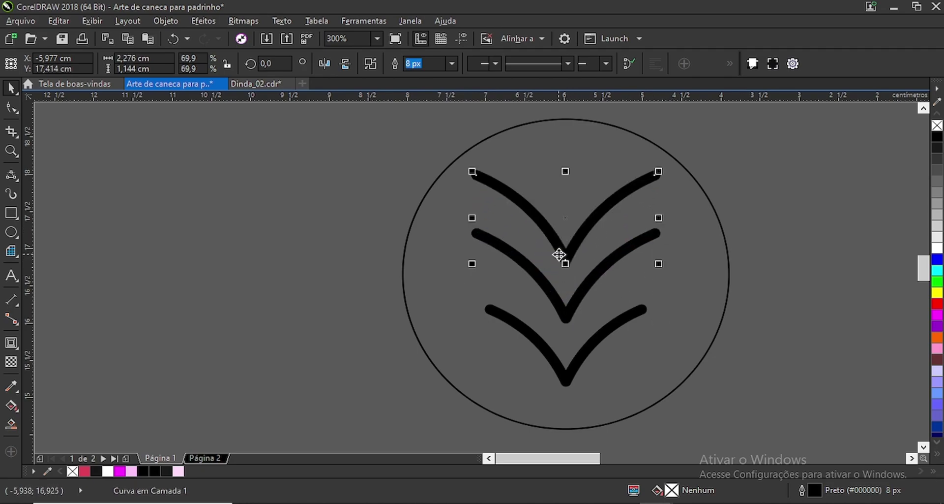
pyautogui.moveTo(659, 174); pyautogui.dragTo(665, 167)
pyautogui.click(333, 290)
# Scale the three stacked V shapes down together to about 2.15 × 2.3 cm and weld them into one curve.
pyautogui.scroll(-1, 497, 275)
pyautogui.moveTo(437, 197); pyautogui.dragTo(630, 340)
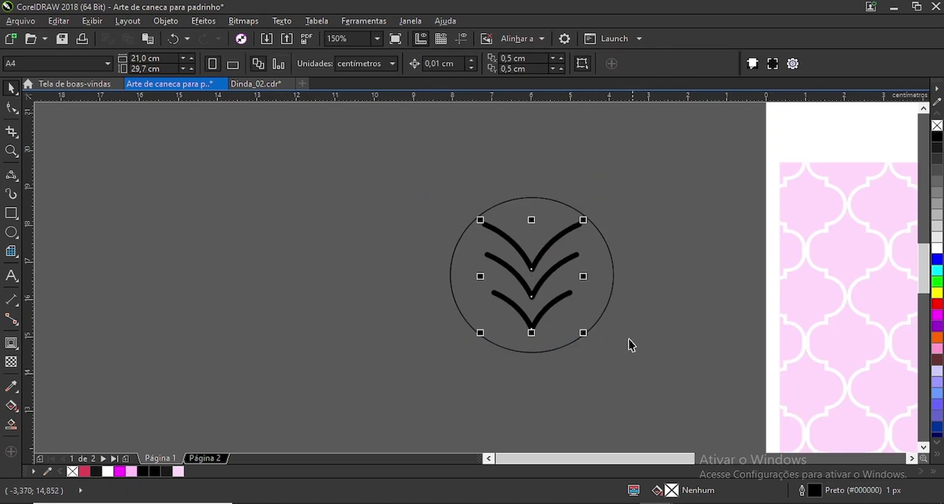
pyautogui.scroll(1, 529, 265)
pyautogui.moveTo(632, 181)
pyautogui.mouseDown()
pyautogui.moveTo(603, 204)
pyautogui.moveTo(621, 191)
pyautogui.mouseUp()
pyautogui.moveTo(533, 192); pyautogui.dragTo(534, 205)
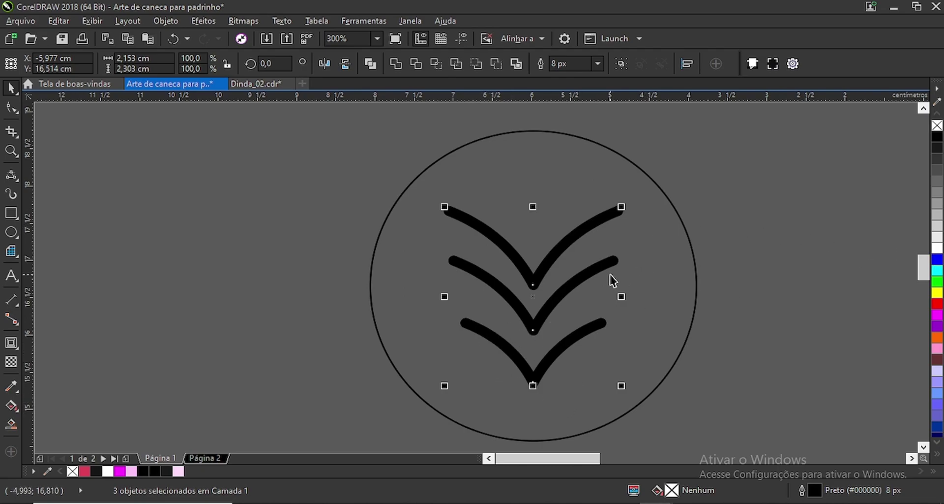
pyautogui.click(401, 63)
# Draw a small circle above the top V and centre it horizontally on the large circle.
pyautogui.click(12, 232)
pyautogui.scroll(2, 511, 164)
pyautogui.moveTo(493, 155); pyautogui.dragTo(607, 279)
pyautogui.press('space')
pyautogui.keyDown('shift'); pyautogui.click(359, 176); pyautogui.keyUp('shift')
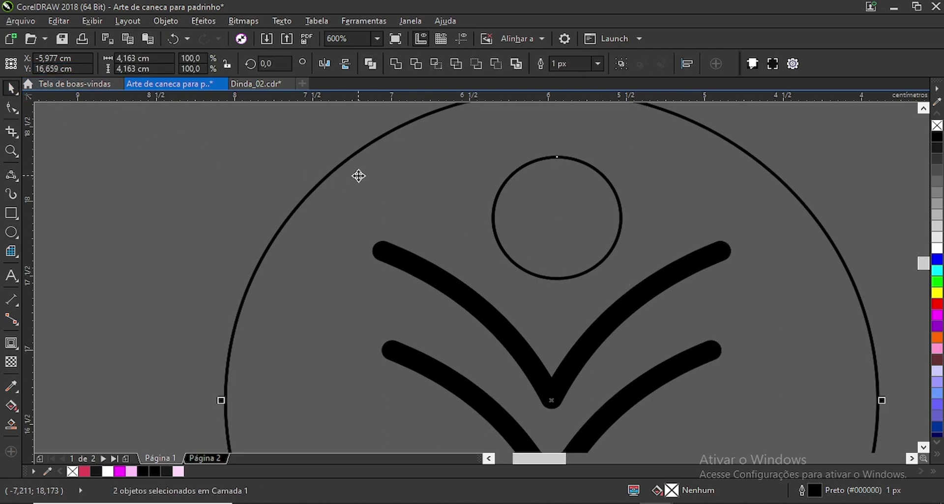
pyautogui.press('c')
pyautogui.scroll(-1, 506, 186)
pyautogui.click(297, 223)
# Group the small circle with the welded V shapes, leaving out the large circle.
pyautogui.moveTo(377, 118); pyautogui.dragTo(600, 240)
pyautogui.scroll(-1, 485, 238)
pyautogui.moveTo(390, 160); pyautogui.dragTo(584, 327)
pyautogui.hotkey('ctrl', 'g')
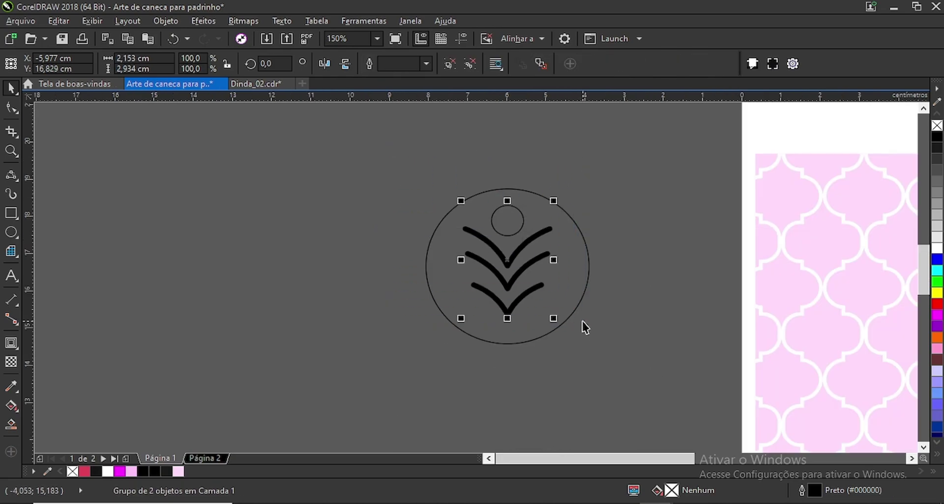
pyautogui.click(407, 249)
# Apply a zipper distortion of about amplitude 28 and frequency 5 from the large circle's centre, with smooth distortion.
pyautogui.scroll(2, 504, 237)
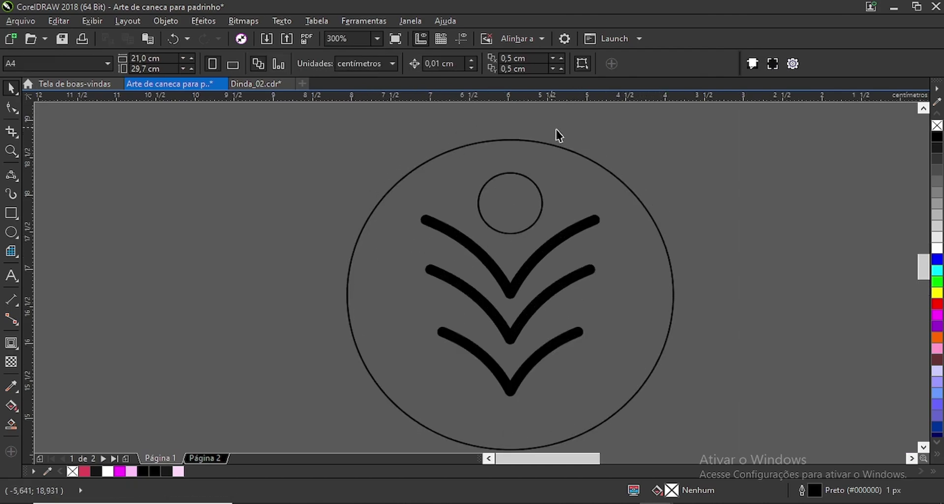
pyautogui.click(408, 173)
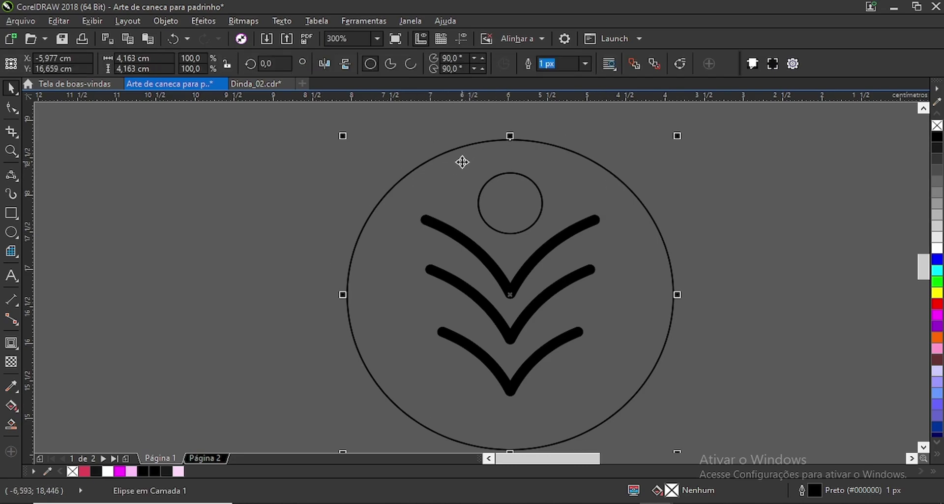
pyautogui.click(17, 343)
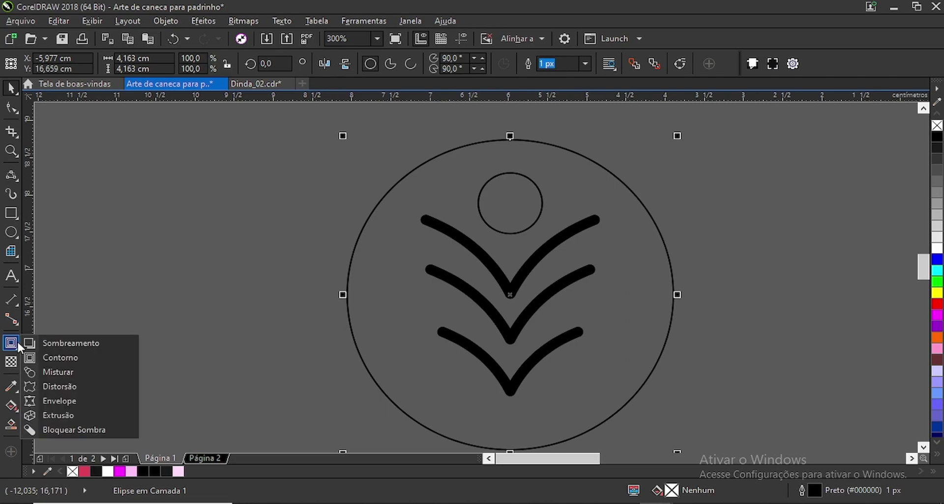
pyautogui.click(59, 386)
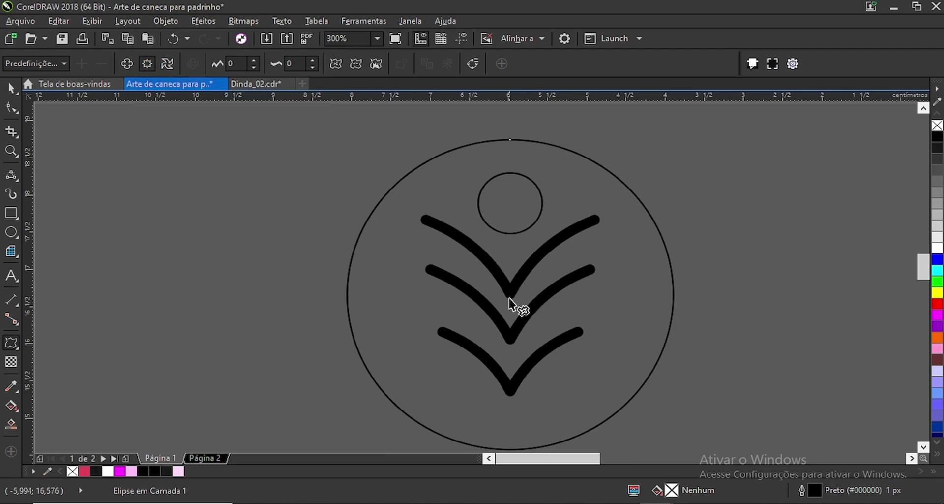
pyautogui.moveTo(509, 296); pyautogui.dragTo(516, 122)
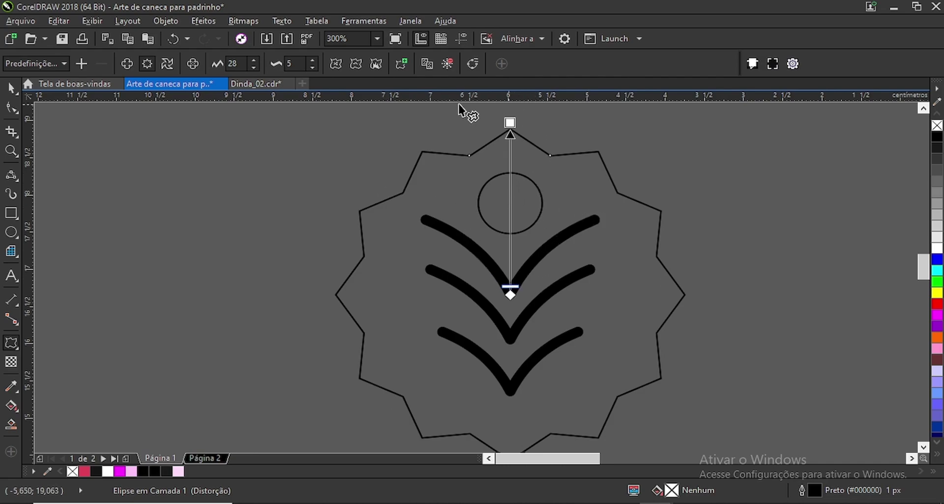
pyautogui.click(355, 65)
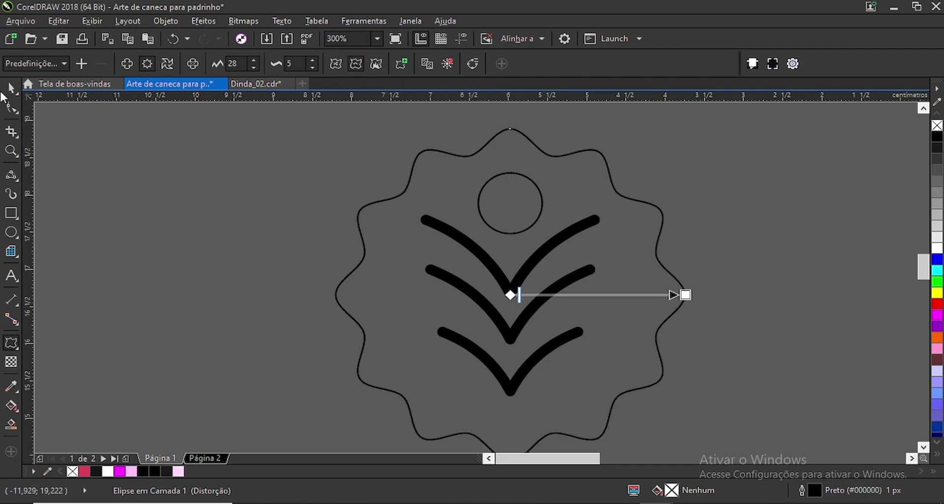
# Set the amplitude of the outer shape's zipper distortion to 25.
pyautogui.click(253, 68)
pyautogui.click(253, 68)
pyautogui.click(253, 68)
pyautogui.click(253, 68)
pyautogui.click(254, 68)
pyautogui.click(253, 68)
pyautogui.click(253, 69)
pyautogui.click(253, 69)
pyautogui.click(252, 60)
pyautogui.click(252, 60)
pyautogui.click(253, 60)
pyautogui.click(253, 60)
pyautogui.click(253, 60)
pyautogui.click(253, 60)
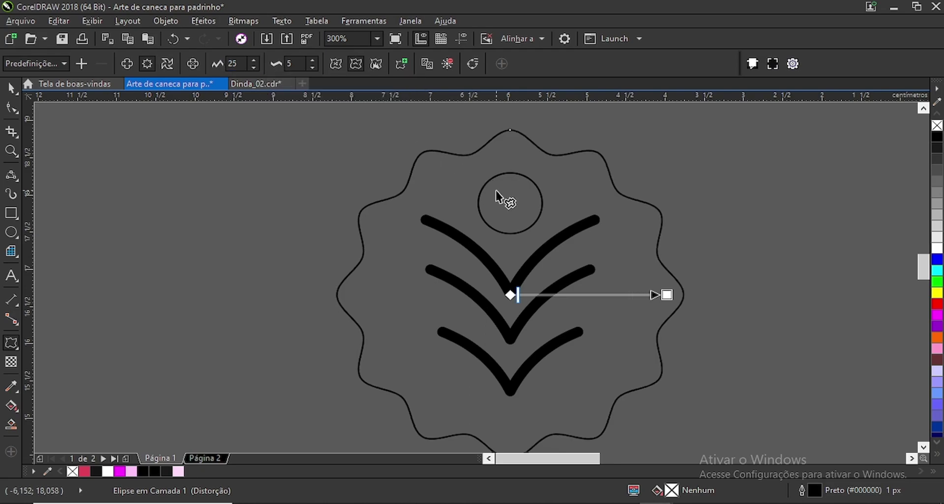
pyautogui.moveTo(922, 265); pyautogui.dragTo(918, 263)
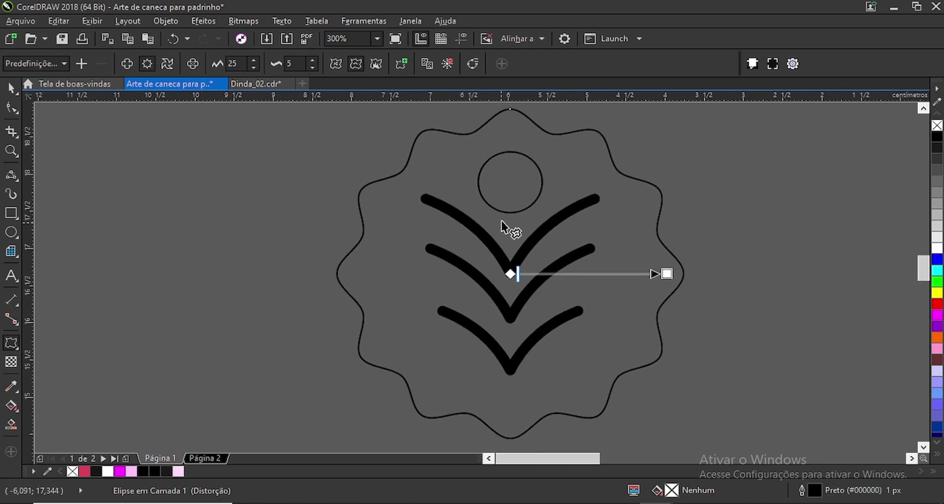
# Thicken the small circle's outline to match the V shapes and turn the whole inner motif into one black-filled curve.
pyautogui.click(11, 88)
pyautogui.scroll(-1, 523, 225)
pyautogui.click(541, 198)
pyautogui.scroll(1, 506, 192)
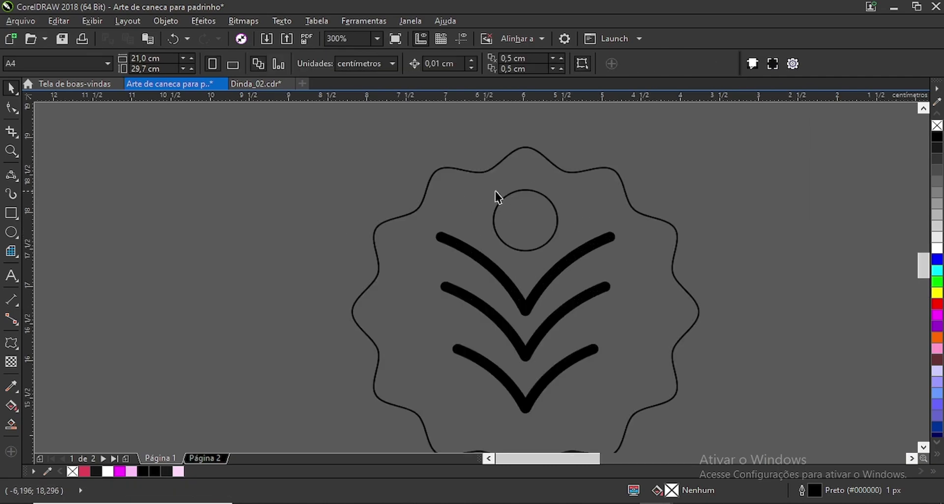
pyautogui.scroll(-1, 431, 196)
pyautogui.scroll(1, 357, 169)
pyautogui.moveTo(243, 115); pyautogui.dragTo(618, 394)
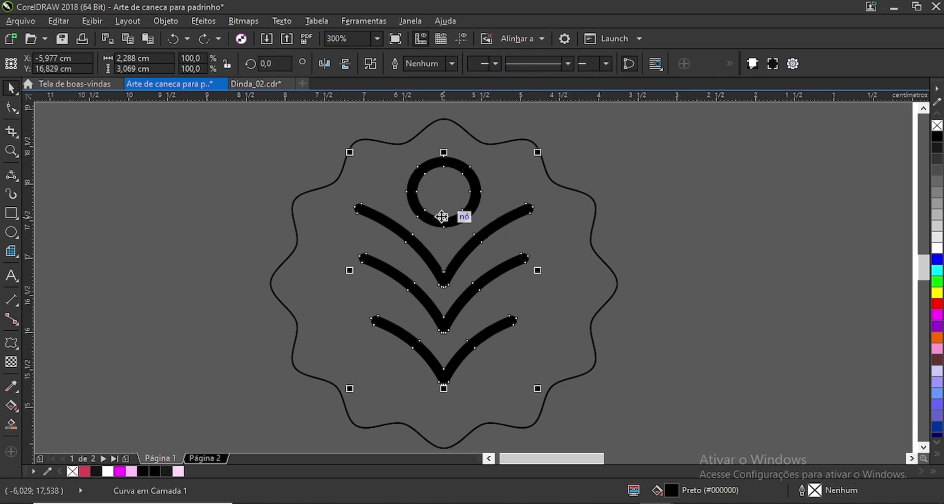
# Cut the inner motif out of the scalloped outer shape with Back Minus Front.
pyautogui.scroll(-1, 449, 216)
pyautogui.scroll(1, 428, 225)
pyautogui.keyDown('shift'); pyautogui.click(382, 234); pyautogui.keyUp('shift')
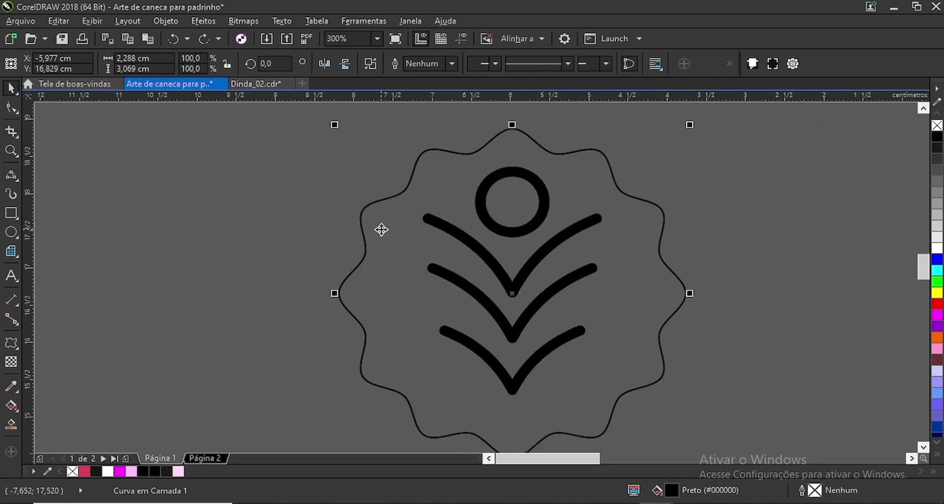
pyautogui.scroll(-1, 413, 221)
pyautogui.click(496, 64)
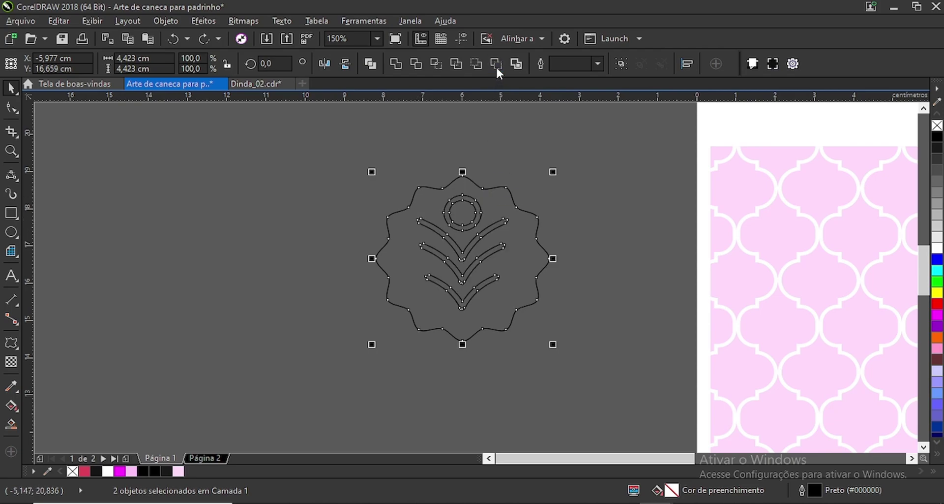
pyautogui.click(310, 277)
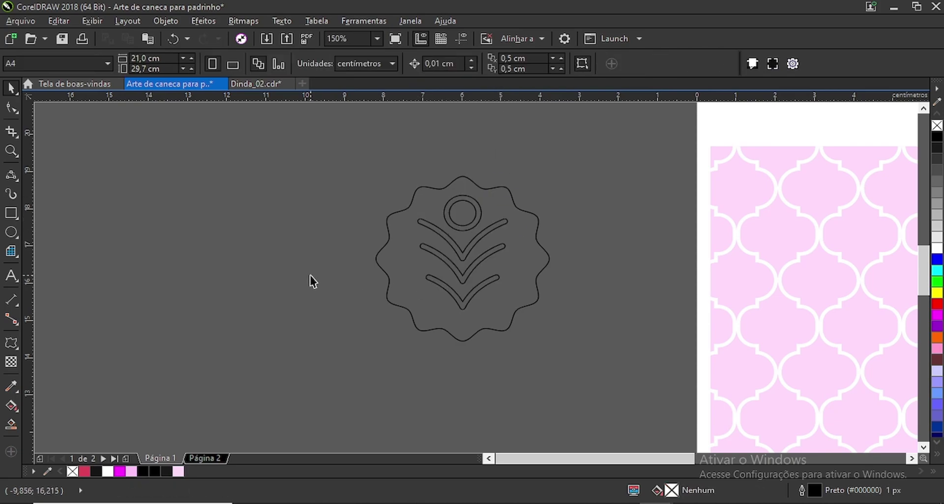
# Fill the scalloped badge with white and remove its outline.
pyautogui.click(420, 284)
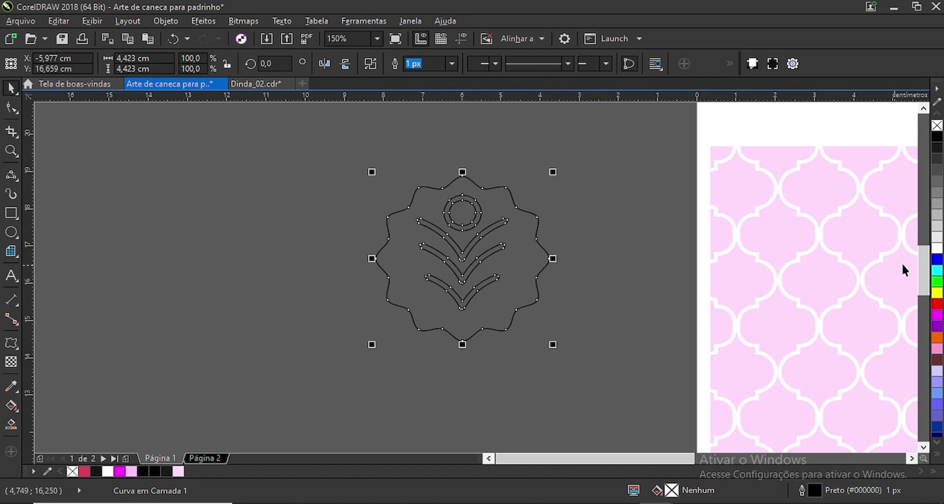
pyautogui.click(937, 249)
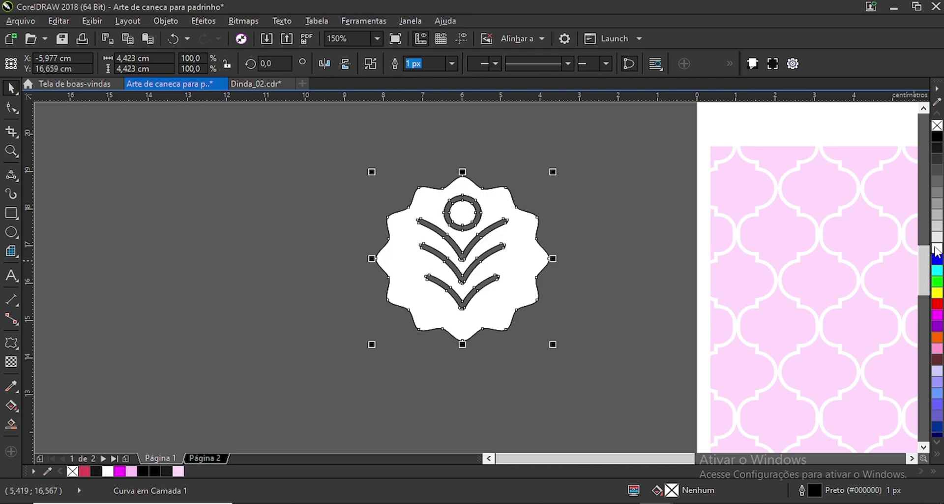
pyautogui.rightClick(73, 471)
pyautogui.click(317, 366)
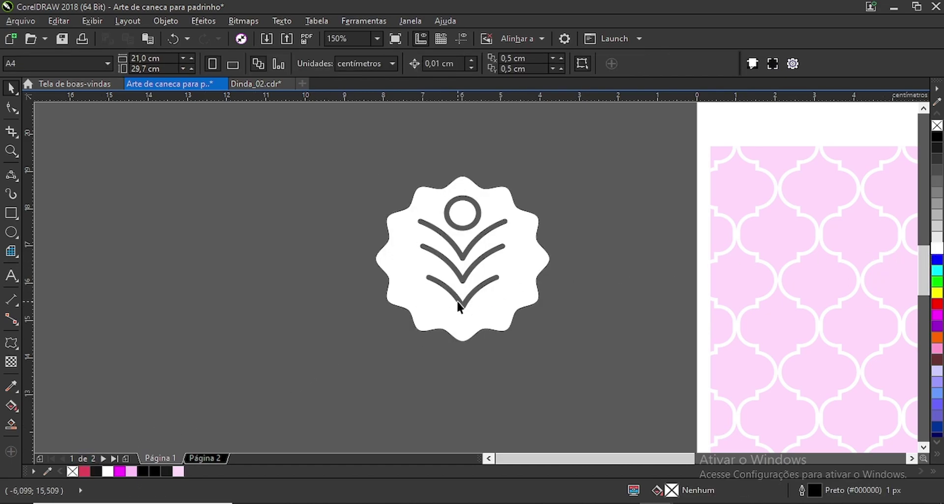
# Scale the white badge down to about 0.9 cm wide and move it to the upper left of the empty workspace.
pyautogui.click(457, 305)
pyautogui.scroll(-2, 457, 305)
pyautogui.scroll(2, 421, 306)
pyautogui.scroll(-2, 421, 306)
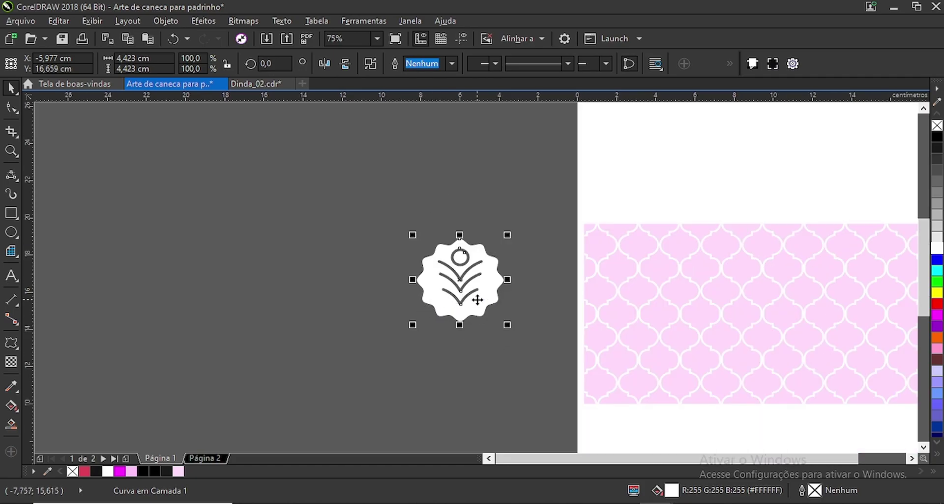
pyautogui.scroll(2, 476, 299)
pyautogui.moveTo(533, 174); pyautogui.dragTo(413, 279)
pyautogui.moveTo(376, 318); pyautogui.dragTo(346, 259)
pyautogui.scroll(2, 347, 260)
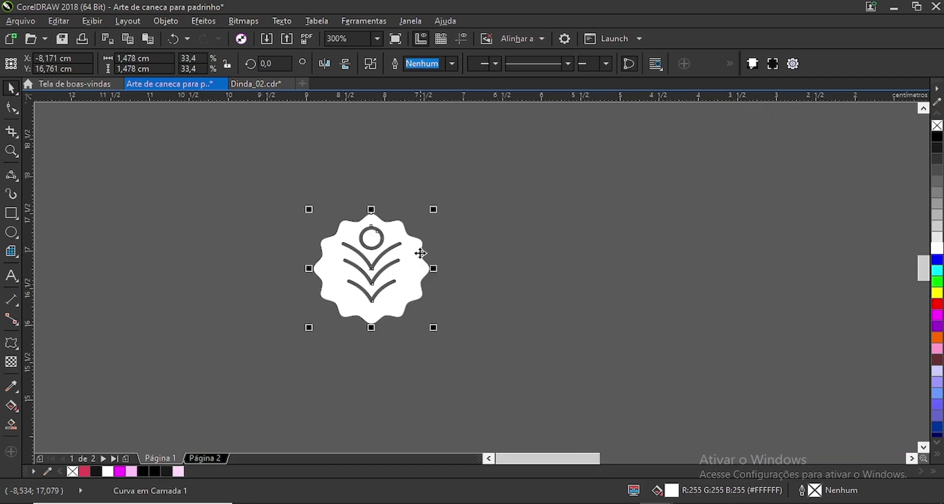
pyautogui.moveTo(434, 208); pyautogui.dragTo(197, 207)
pyautogui.scroll(-1, 385, 316)
pyautogui.click(55, 242)
# Draw a large circle between the badge and the page and enlarge it to about 6.86 cm in diameter.
pyautogui.click(11, 232)
pyautogui.moveTo(275, 207); pyautogui.dragTo(542, 385)
pyautogui.scroll(-1, 430, 259)
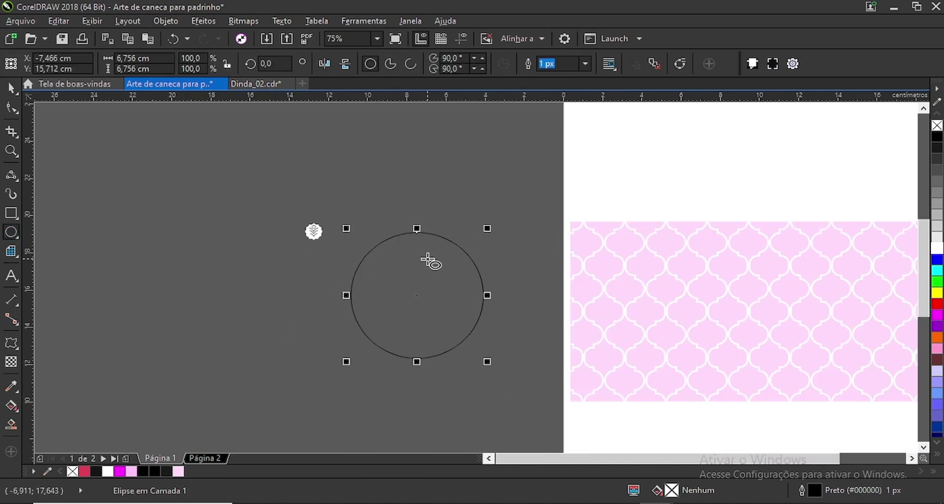
pyautogui.scroll(1, 406, 280)
pyautogui.click(11, 88)
pyautogui.moveTo(553, 182); pyautogui.dragTo(559, 172)
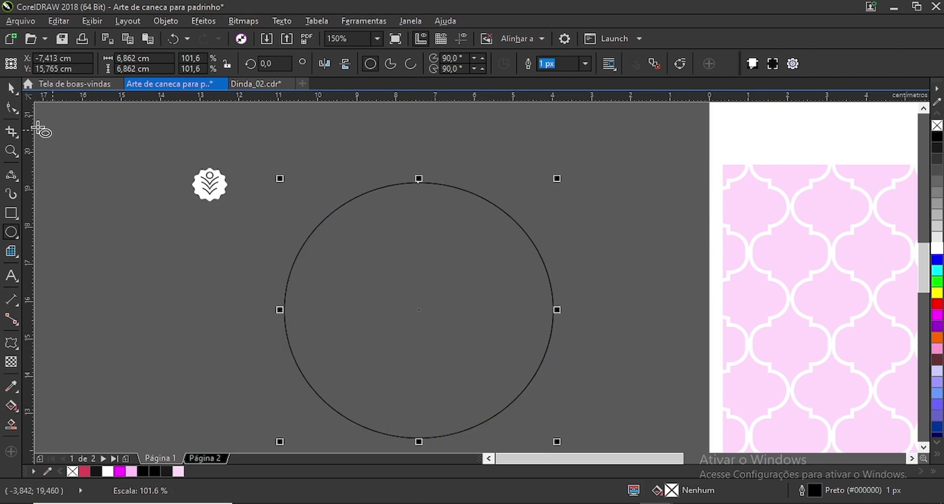
pyautogui.click(11, 88)
# Scale the badge down to about 0.7 cm and place a level copy on the opposite side of the large circle.
pyautogui.scroll(-1, 271, 272)
pyautogui.click(190, 201)
pyautogui.scroll(1, 236, 227)
pyautogui.moveTo(202, 194); pyautogui.dragTo(295, 281)
pyautogui.moveTo(249, 235)
pyautogui.mouseDown()
pyautogui.moveTo(229, 224)
pyautogui.moveTo(239, 236)
pyautogui.mouseUp()
pyautogui.scroll(-1, 349, 266)
pyautogui.scroll(1, 341, 299)
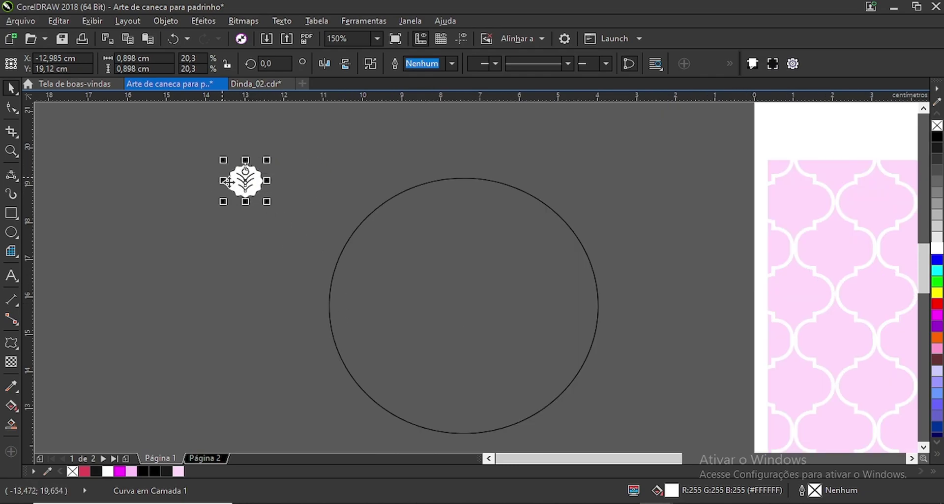
pyautogui.moveTo(267, 161); pyautogui.dragTo(667, 223)
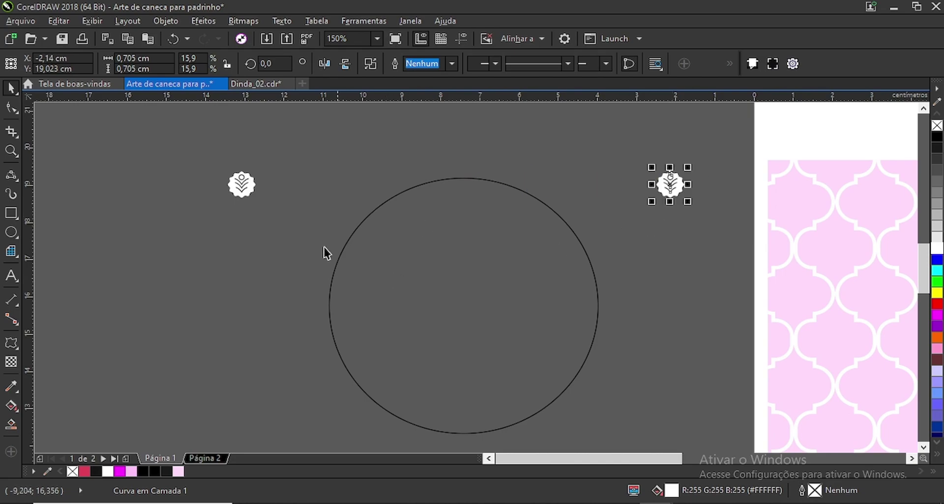
# Blend the first badge into its copy with 20 steps to form a horizontal row.
pyautogui.click(243, 186)
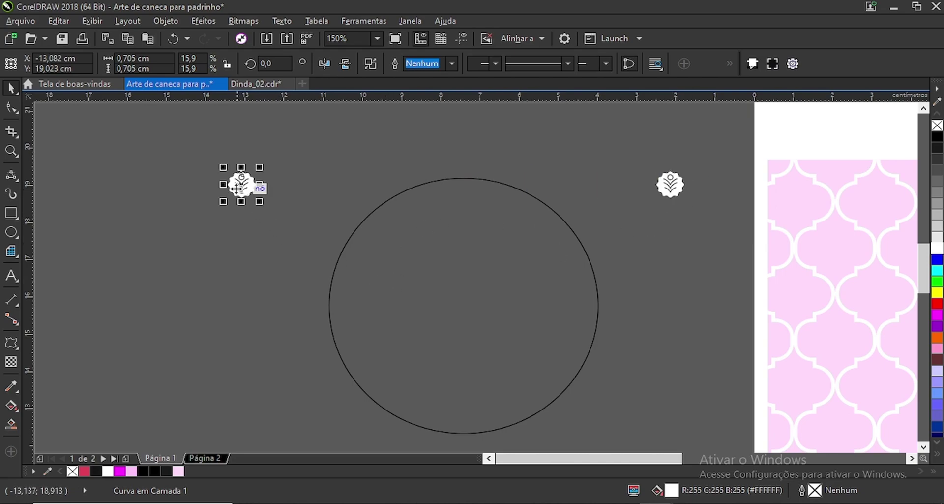
pyautogui.click(15, 350)
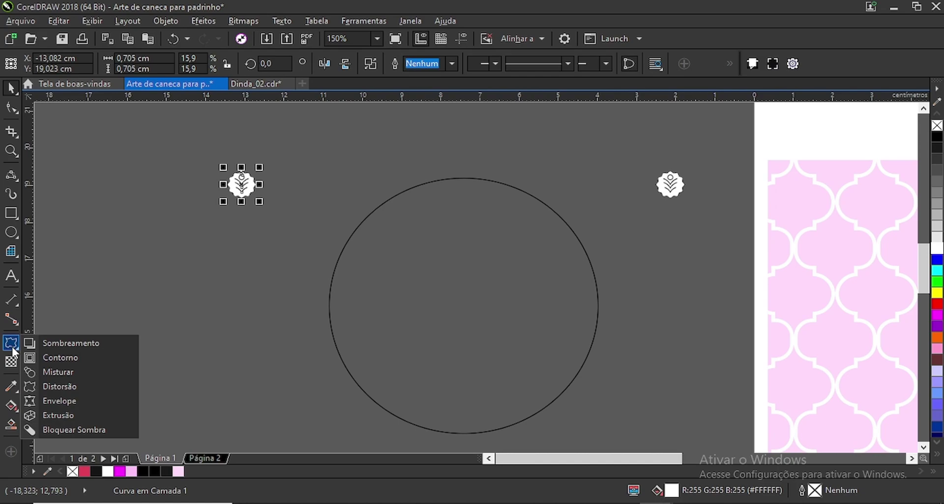
pyautogui.click(13, 349)
pyautogui.click(17, 348)
pyautogui.click(52, 371)
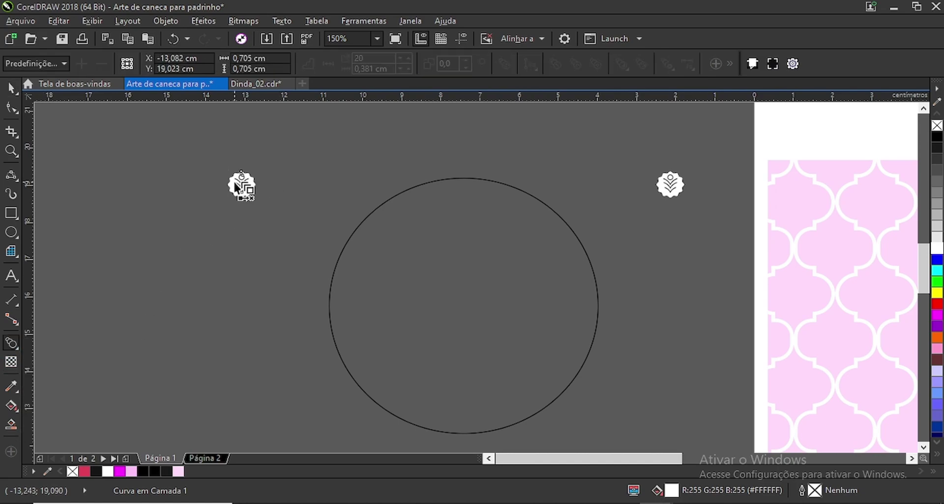
pyautogui.moveTo(244, 184); pyautogui.dragTo(676, 187)
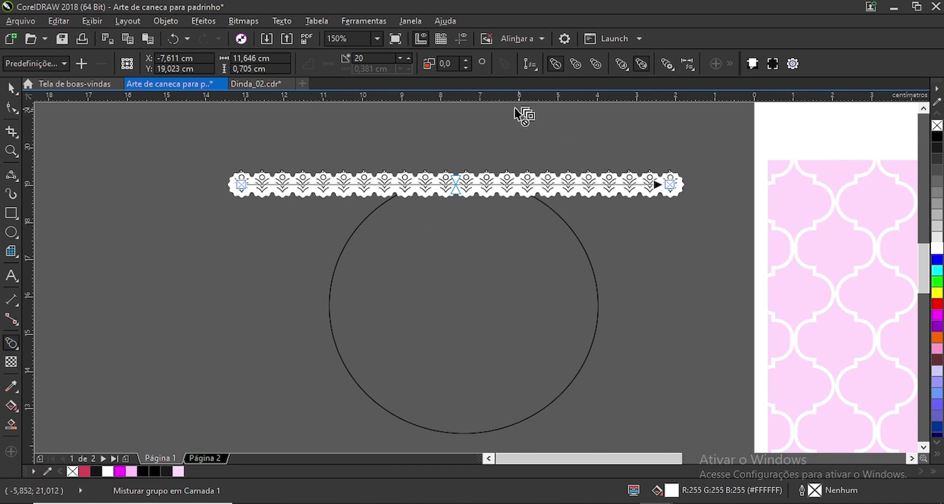
# Assign the large circle as the new path for the horizontal badge blend.
pyautogui.click(529, 66)
pyautogui.click(541, 83)
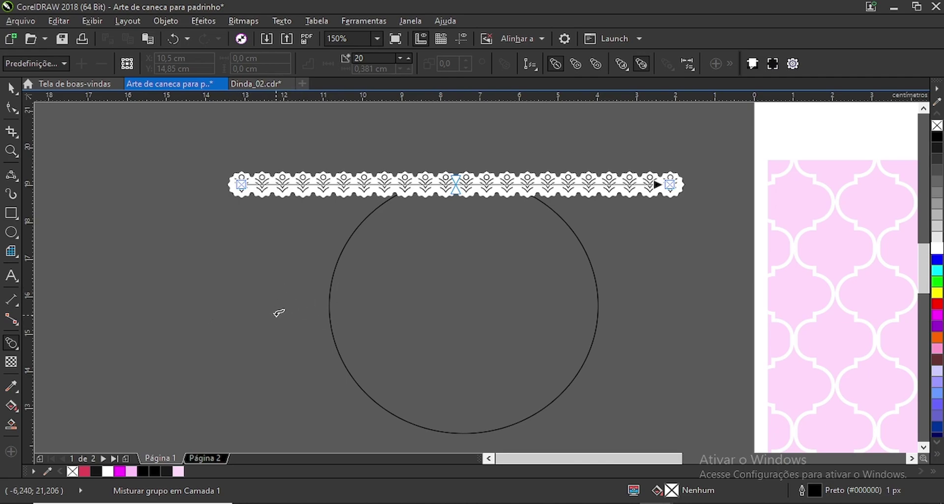
pyautogui.click(597, 299)
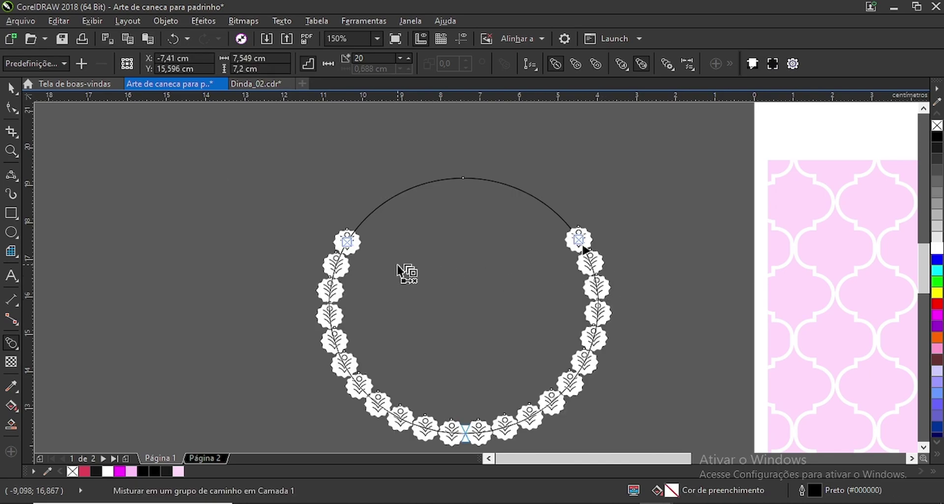
# Spread the badge blend along the full circular path and rotate all its objects to follow the curve.
pyautogui.click(669, 64)
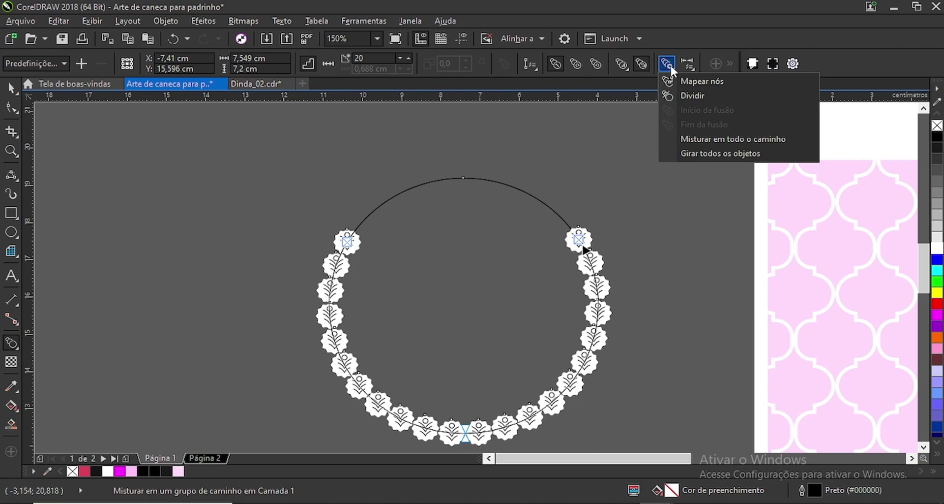
pyautogui.click(712, 138)
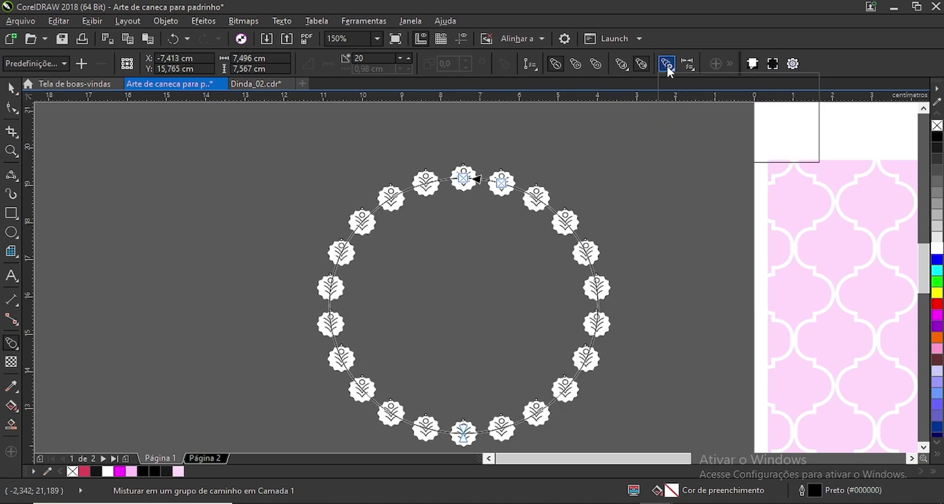
pyautogui.click(667, 64)
pyautogui.click(722, 152)
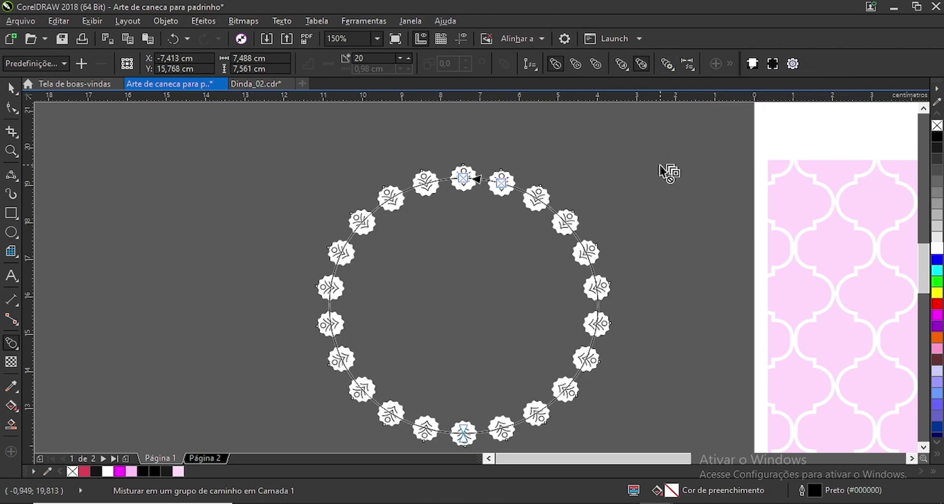
# Set the number of blend steps for the badges around the circle to 30.
pyautogui.scroll(2, 428, 189)
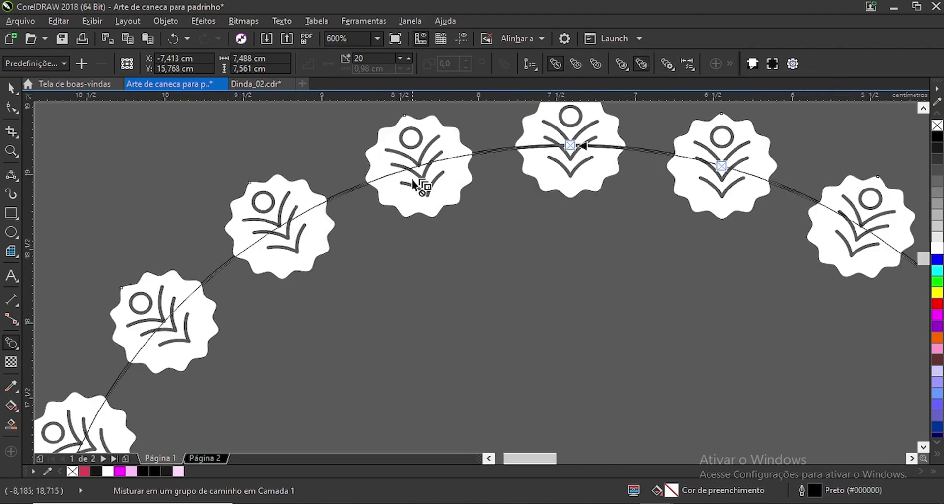
pyautogui.scroll(-2, 412, 179)
pyautogui.scroll(2, 331, 247)
pyautogui.scroll(-3, 322, 268)
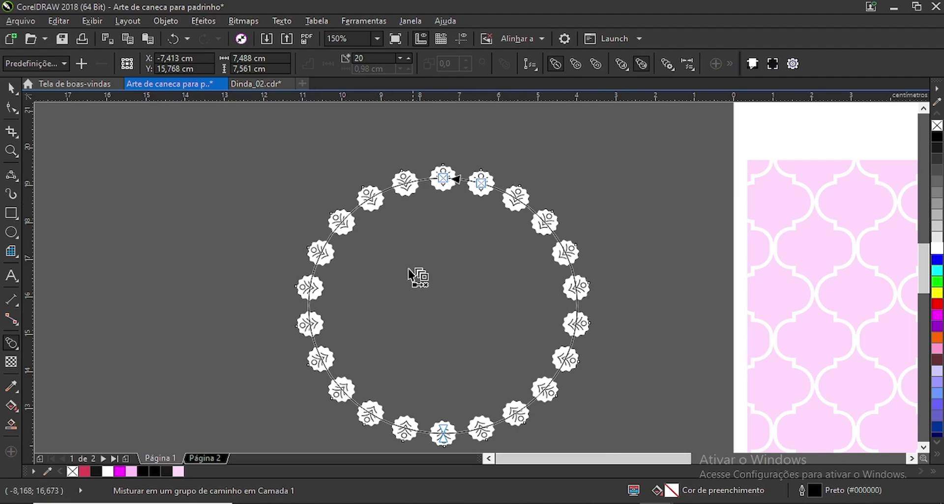
pyautogui.scroll(2, 339, 216)
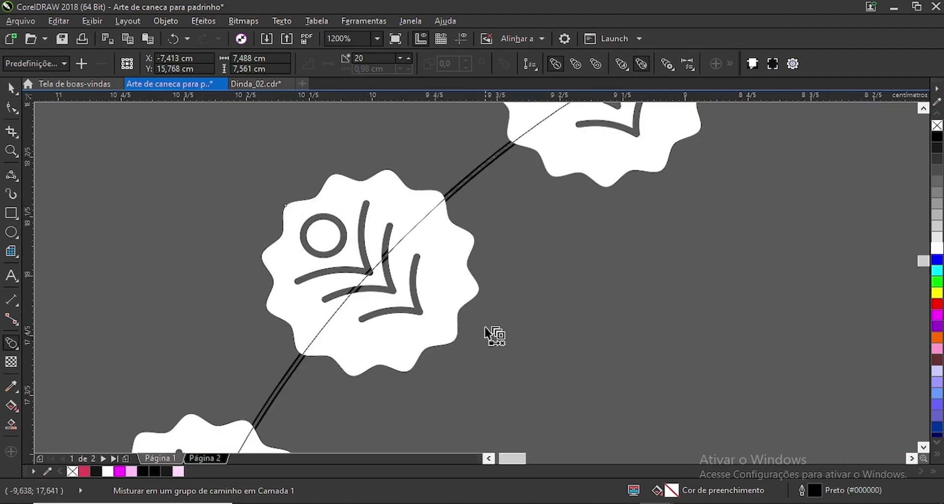
pyautogui.scroll(-3, 460, 273)
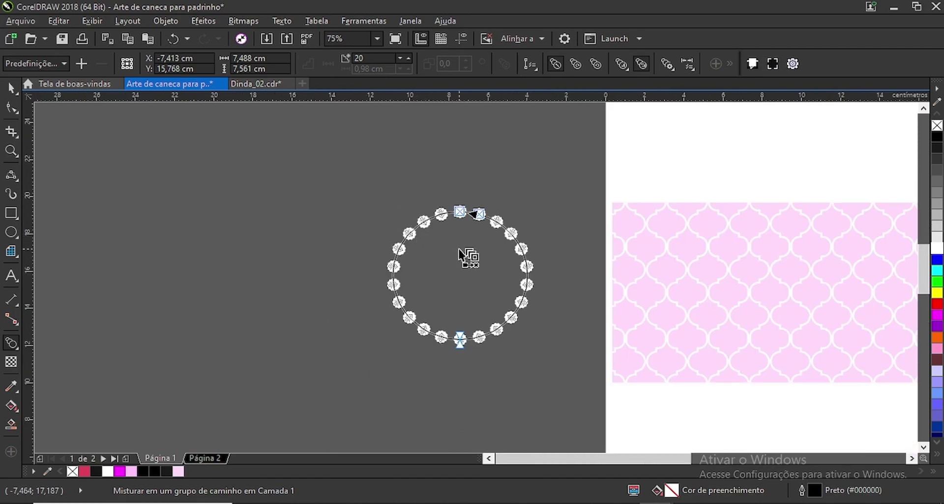
pyautogui.scroll(1, 458, 249)
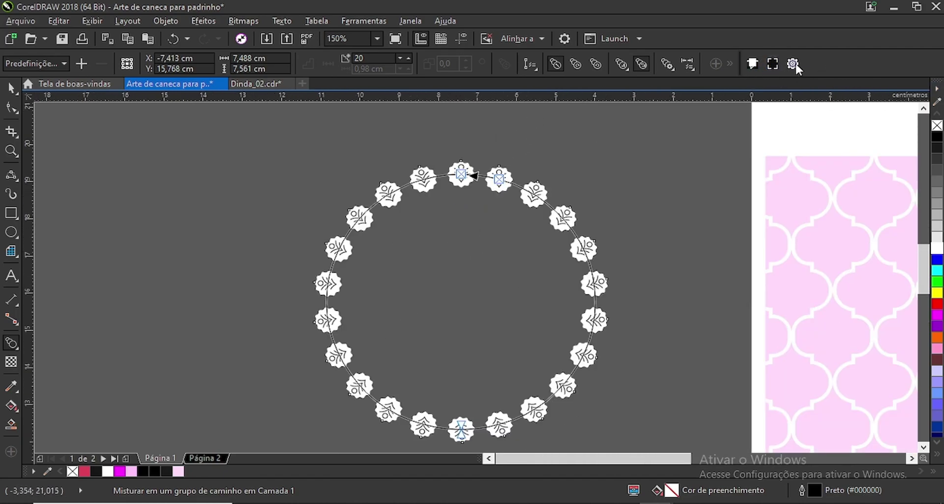
pyautogui.click(409, 56)
pyautogui.click(409, 56)
pyautogui.click(409, 56)
pyautogui.click(408, 56)
pyautogui.click(409, 56)
pyautogui.click(409, 56)
pyautogui.click(408, 56)
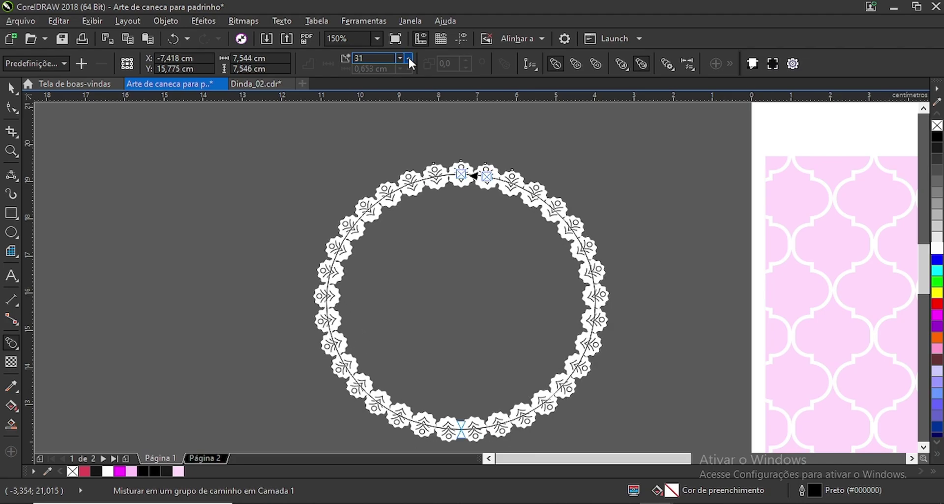
pyautogui.click(408, 56)
pyautogui.click(400, 57)
pyautogui.click(399, 57)
pyautogui.scroll(3, 413, 197)
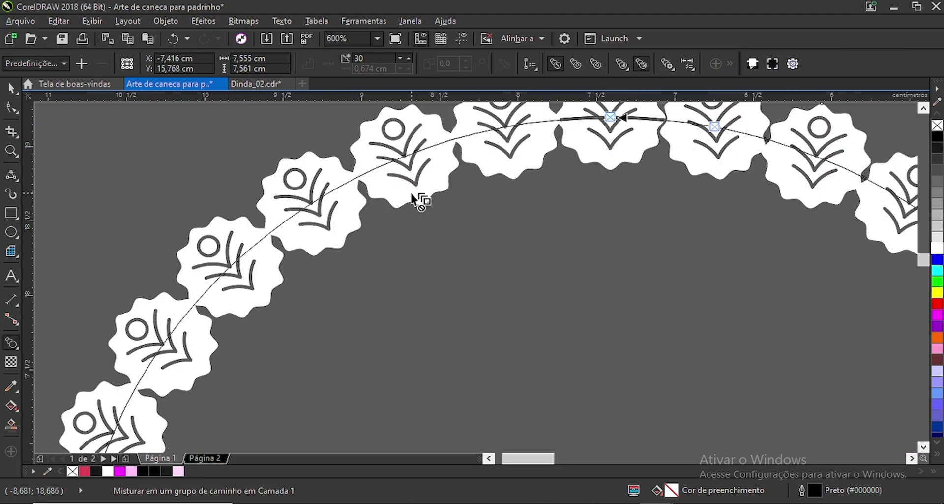
pyautogui.scroll(-2, 400, 160)
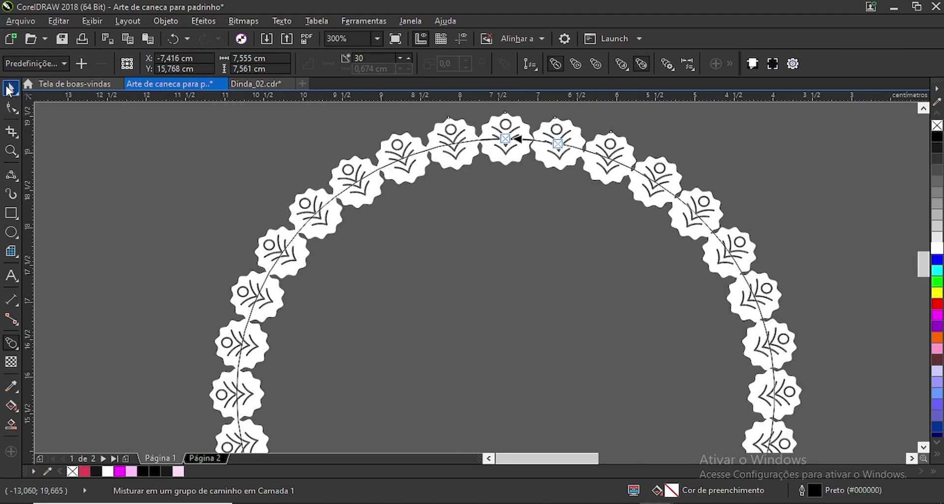
# Break the badge blend apart from its circular path.
pyautogui.click(10, 88)
pyautogui.click(57, 88)
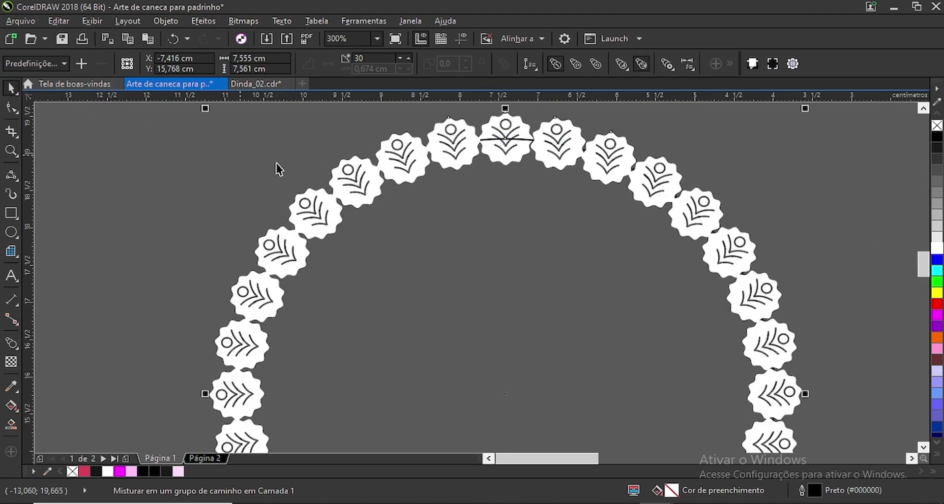
pyautogui.hotkey('ctrl', 'k')
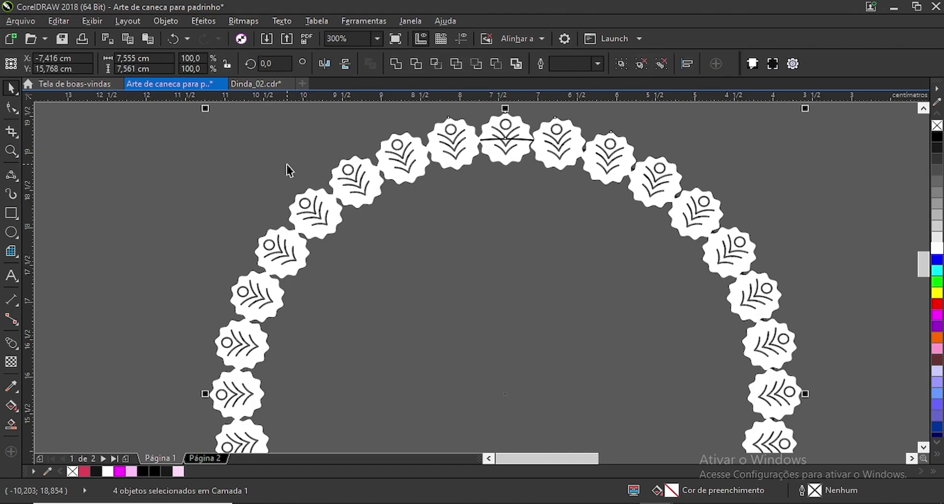
pyautogui.scroll(-1, 393, 179)
pyautogui.click(183, 224)
pyautogui.moveTo(455, 269); pyautogui.dragTo(183, 249)
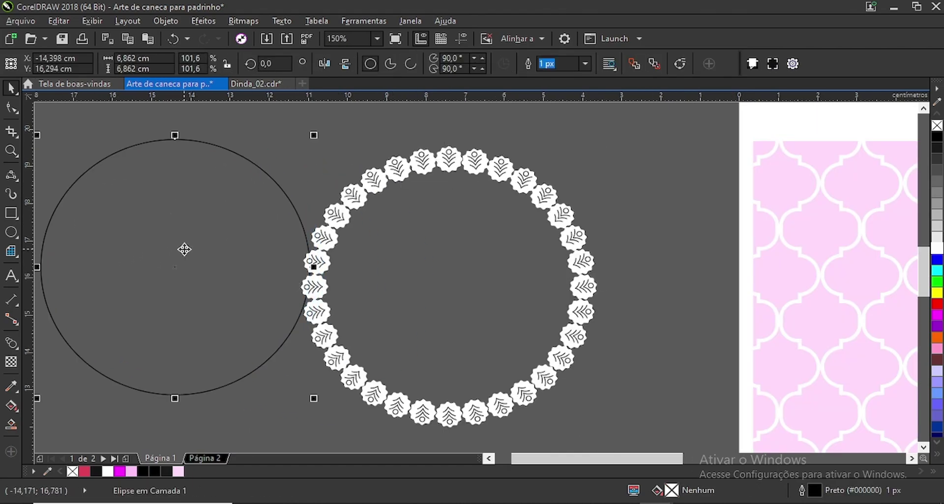
pyautogui.hotkey('ctrl', 'z')
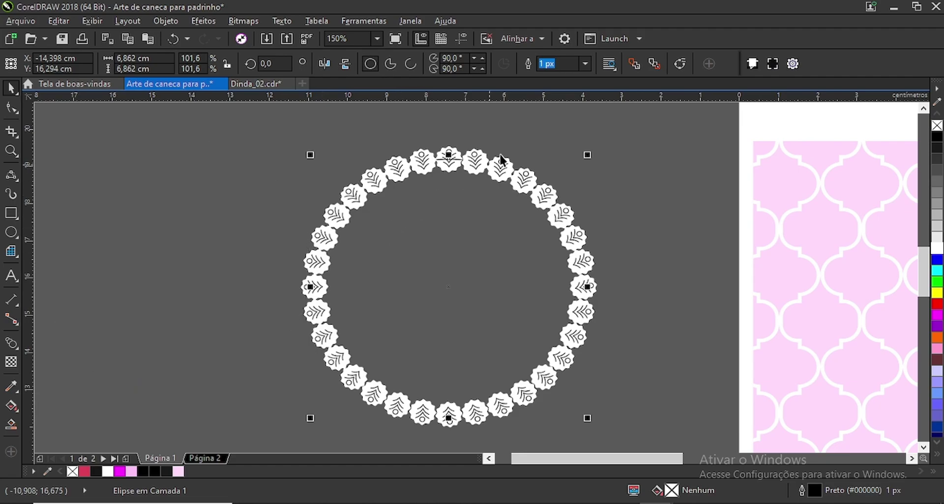
# Scale the circle under the badges down about its centre to about 6.4 cm in diameter.
pyautogui.scroll(1, 452, 159)
pyautogui.scroll(1, 632, 173)
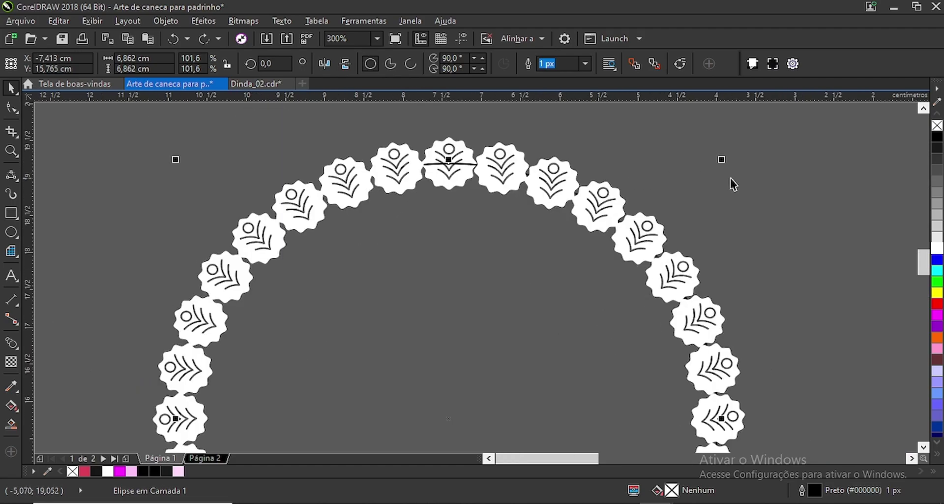
pyautogui.moveTo(723, 160); pyautogui.dragTo(706, 168)
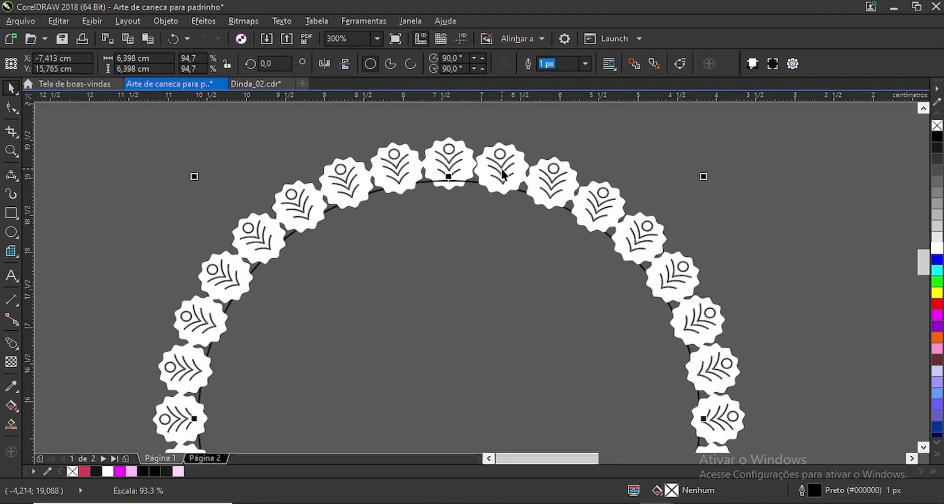
pyautogui.scroll(2, 431, 171)
pyautogui.scroll(-4, 389, 191)
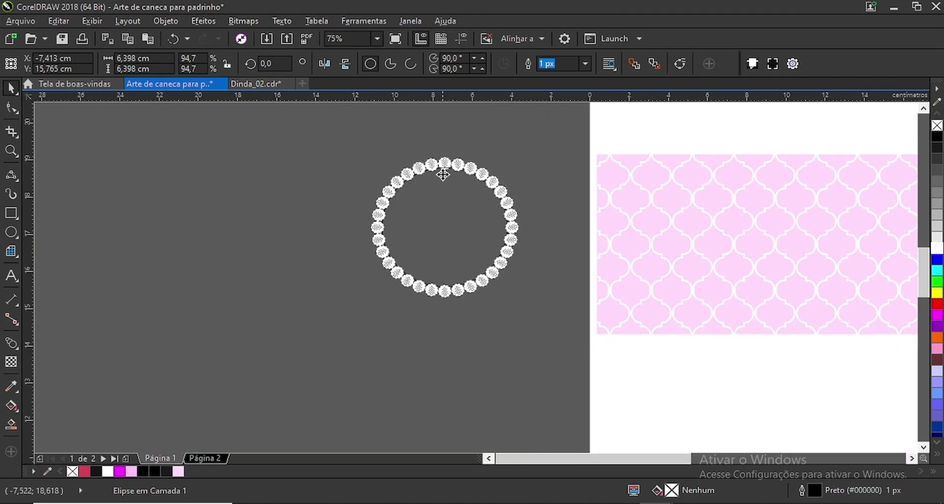
pyautogui.scroll(1, 443, 175)
pyautogui.click(213, 238)
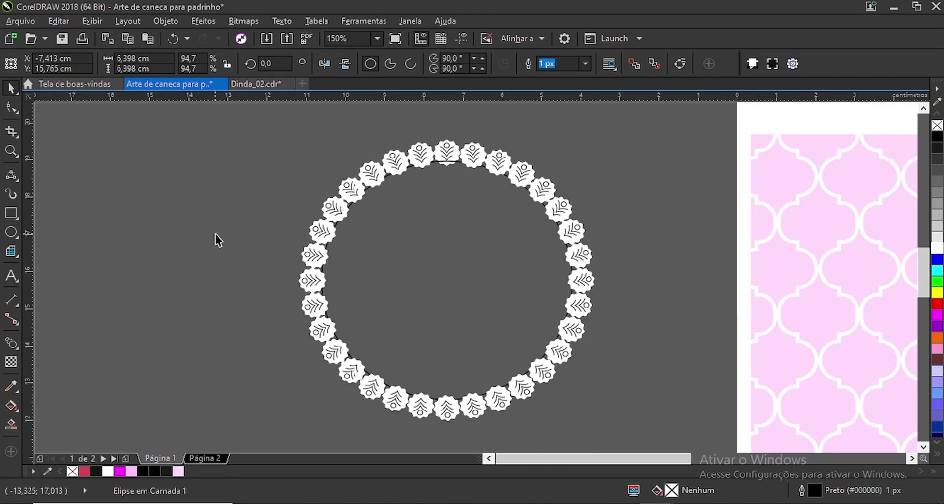
# Place a copy of the reduced circle in the empty workspace beside the badge ring.
pyautogui.scroll(-2, 443, 208)
pyautogui.scroll(1, 424, 208)
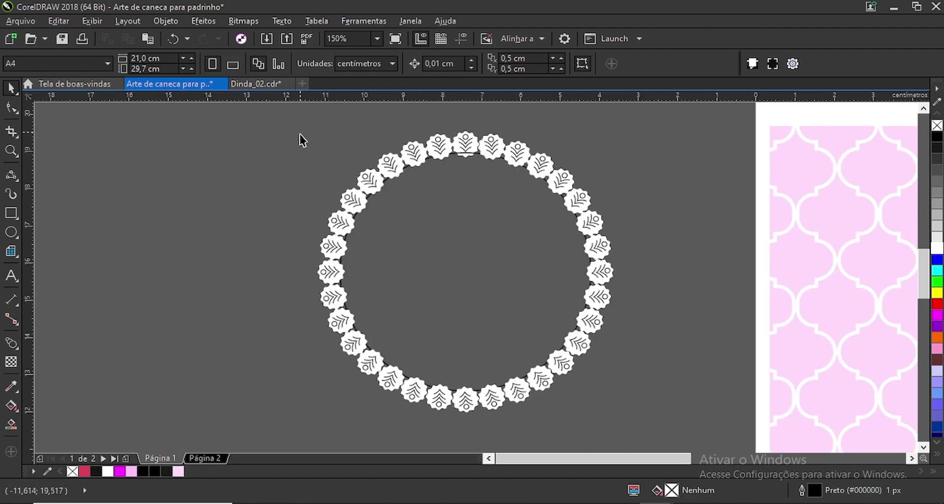
pyautogui.scroll(-1, 469, 220)
pyautogui.click(480, 233)
pyautogui.moveTo(473, 237); pyautogui.dragTo(264, 234)
# Weld the badge ring and its inner circle into one solid white scalloped disc.
pyautogui.moveTo(371, 139); pyautogui.dragTo(568, 327)
pyautogui.scroll(1, 490, 236)
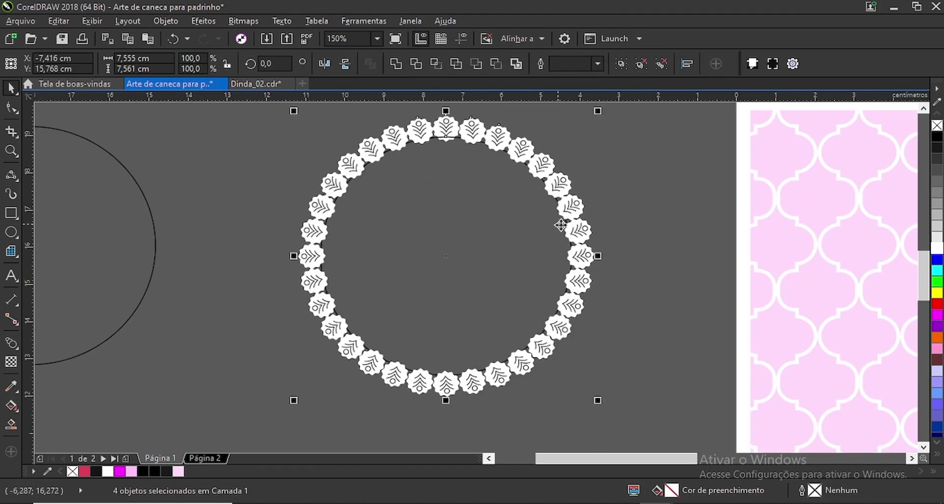
pyautogui.click(396, 64)
pyautogui.click(259, 209)
pyautogui.scroll(1, 452, 122)
pyautogui.scroll(2, 452, 122)
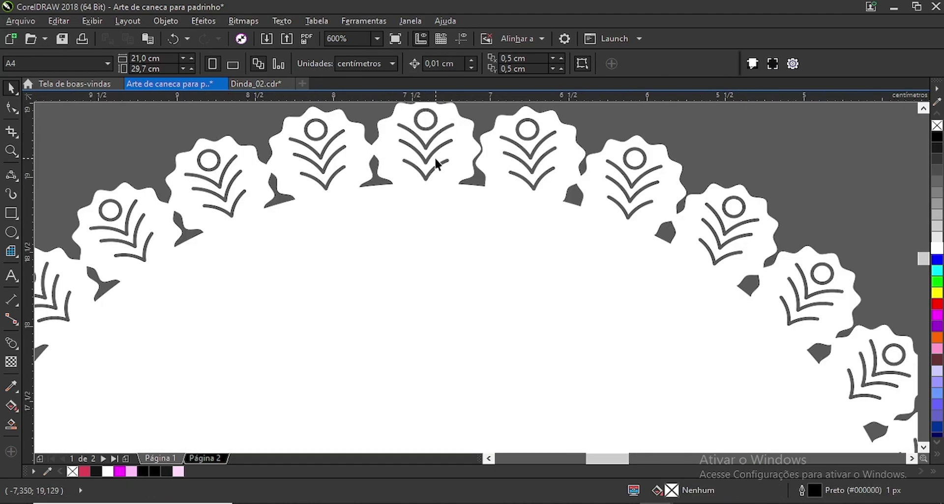
pyautogui.scroll(-2, 435, 157)
# Align the spare circle centred horizontally and vertically on the white scalloped disc.
pyautogui.click(142, 270)
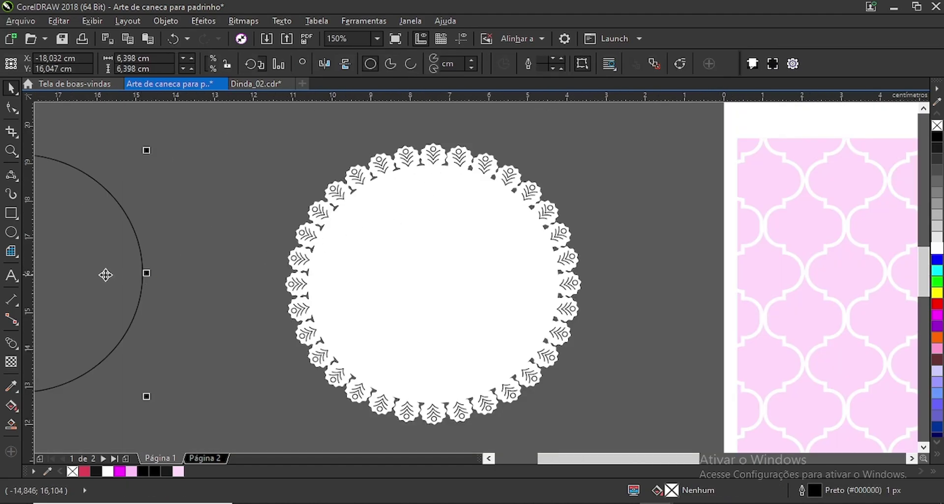
pyautogui.moveTo(110, 274); pyautogui.dragTo(259, 264)
pyautogui.keyDown('shift'); pyautogui.click(424, 270); pyautogui.keyUp('shift')
pyautogui.press('e')
pyautogui.press('c')
pyautogui.click(128, 283)
pyautogui.click(437, 166)
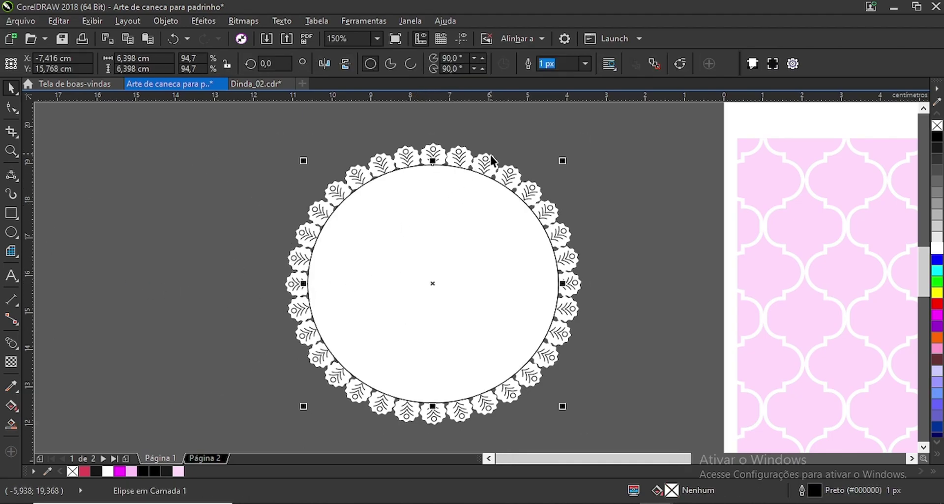
# Shrink the outlined circle about its centre so it sits slightly inside the scalloped border.
pyautogui.scroll(2, 491, 154)
pyautogui.moveTo(632, 168); pyautogui.dragTo(611, 175)
pyautogui.scroll(-1, 424, 191)
pyautogui.click(178, 251)
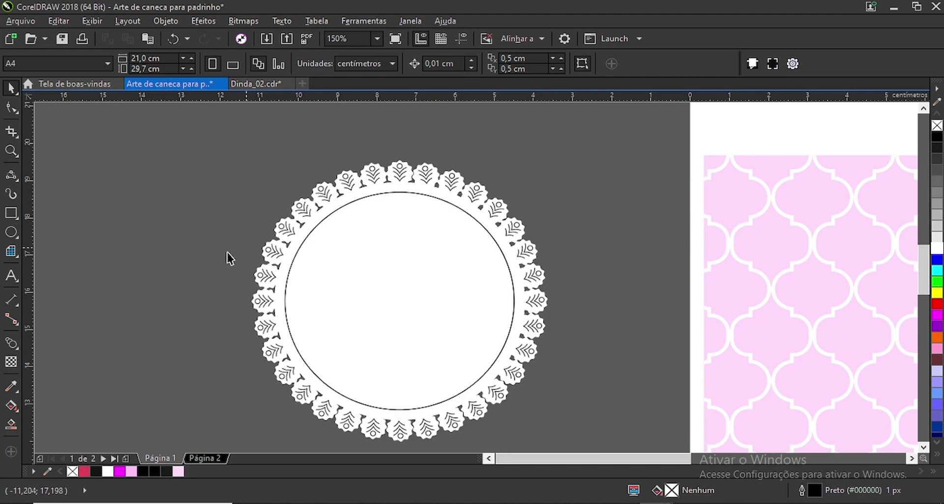
# Draw a small circle about 0.25 cm in diameter above the left side of the scalloped disc.
pyautogui.click(18, 230)
pyautogui.moveTo(267, 136); pyautogui.dragTo(277, 146)
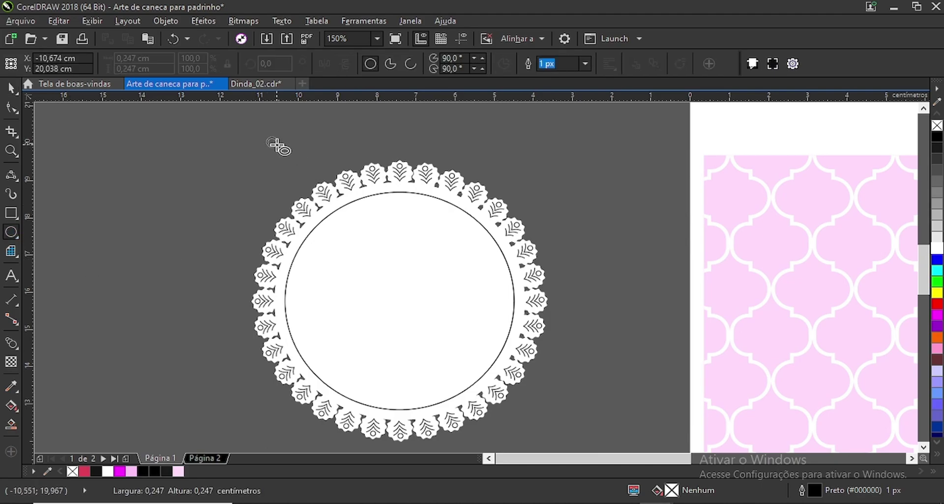
pyautogui.scroll(1, 259, 125)
pyautogui.click(14, 87)
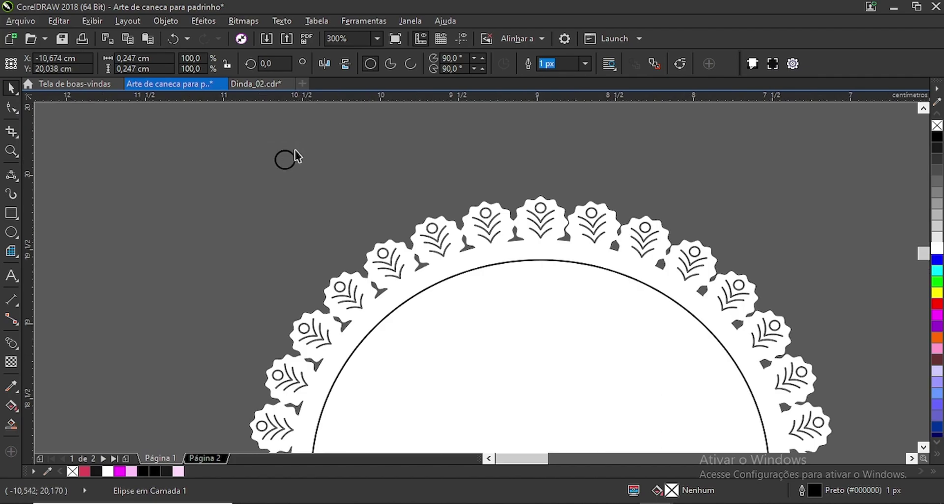
# Scale the small circle down to about 0.2 cm and place a level copy above the disc's opposite side.
pyautogui.scroll(1, 295, 150)
pyautogui.moveTo(297, 148); pyautogui.dragTo(770, 189)
pyautogui.scroll(-1, 258, 168)
# Blend the two small circles with 20 steps and assign the outlined inner circle as the blend path.
pyautogui.click(11, 343)
pyautogui.moveTo(264, 169); pyautogui.dragTo(767, 169)
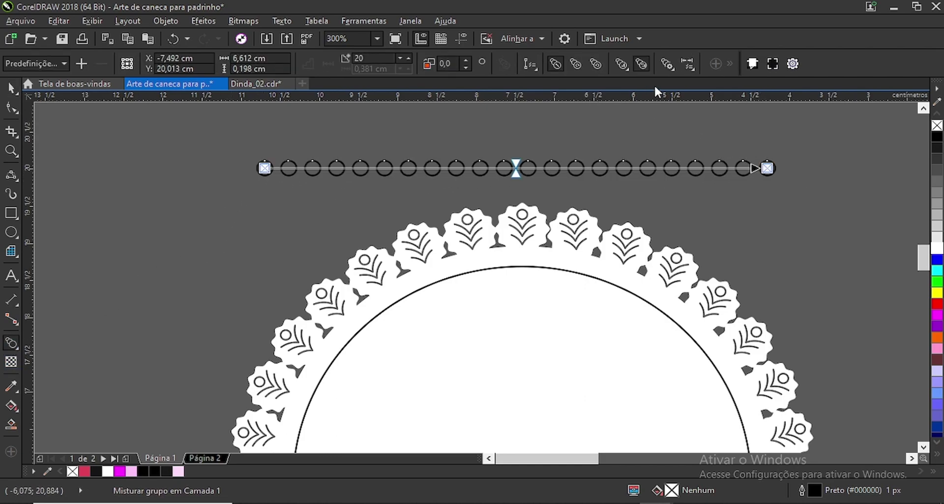
pyautogui.click(534, 69)
pyautogui.click(567, 89)
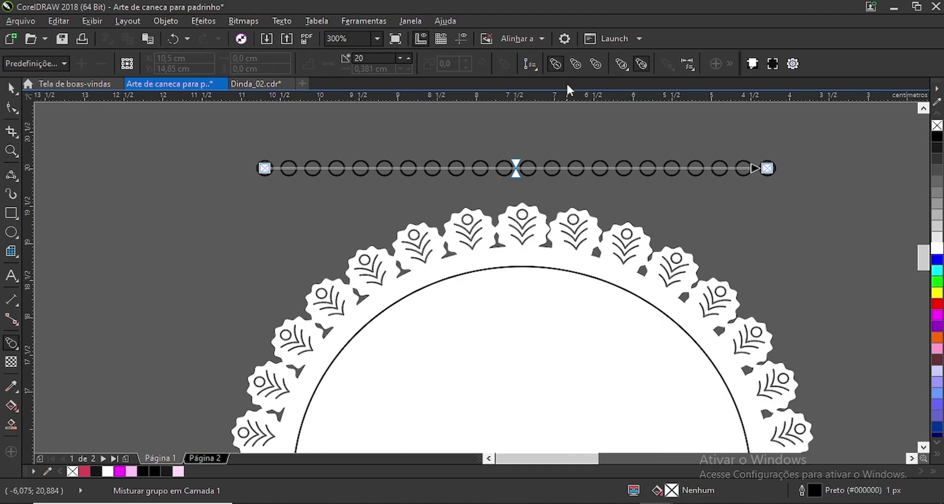
pyautogui.click(575, 267)
pyautogui.scroll(-3, 511, 197)
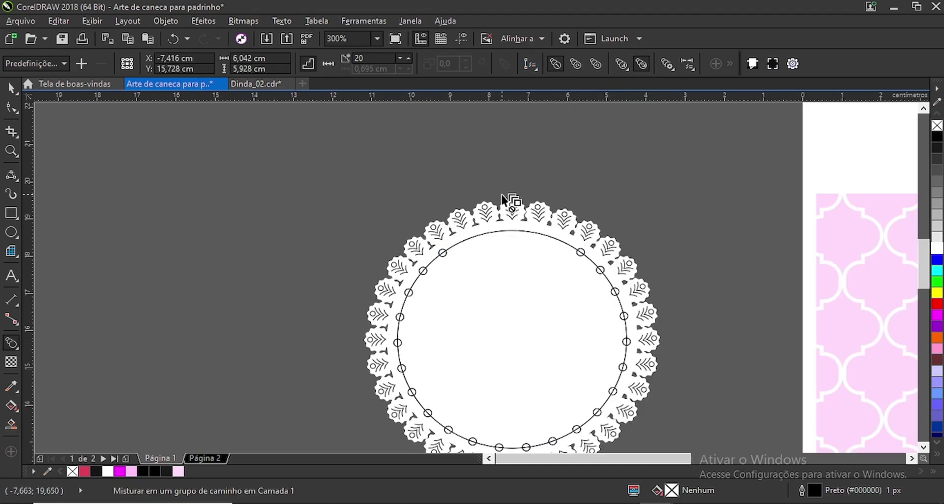
pyautogui.scroll(2, 512, 281)
# Spread the small-circle blend along the full inner circle and set it to 50 steps.
pyautogui.click(667, 64)
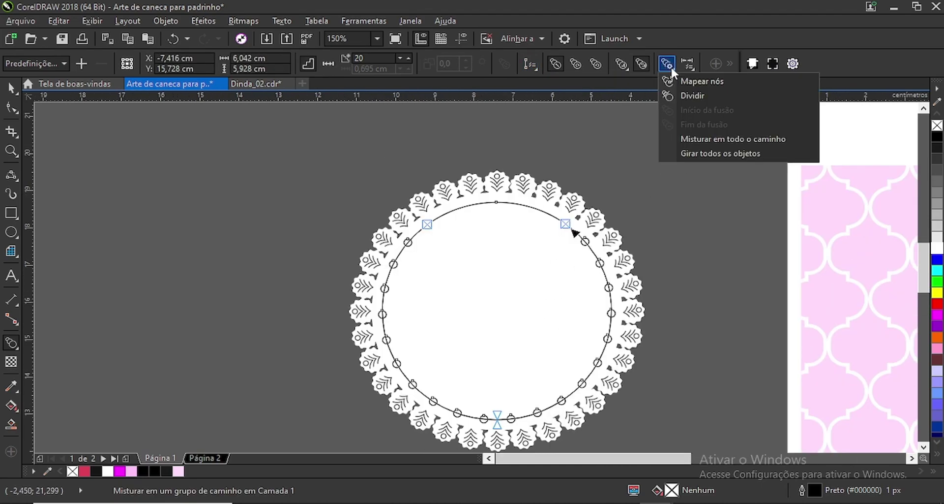
pyautogui.click(689, 138)
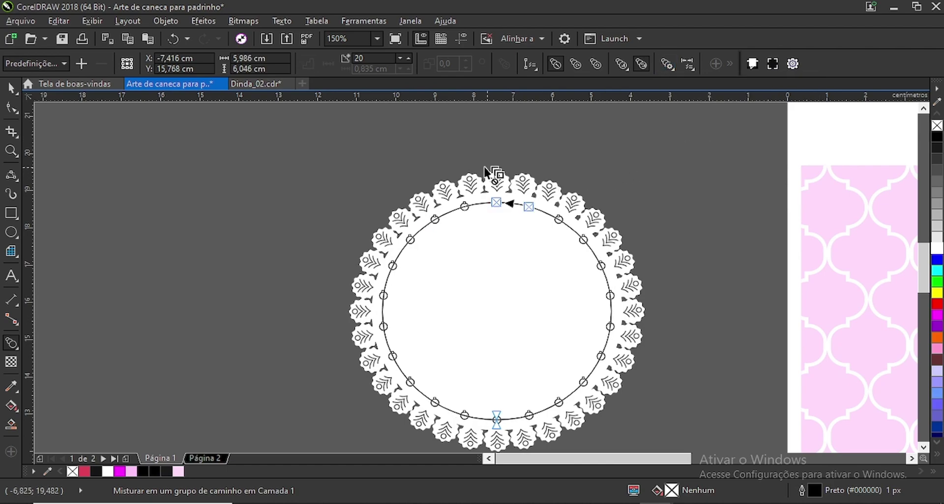
pyautogui.doubleClick(409, 57)
pyautogui.click(408, 57)
pyautogui.click(409, 58)
pyautogui.click(409, 57)
pyautogui.click(409, 57)
pyautogui.click(408, 57)
pyautogui.doubleClick(408, 57)
pyautogui.click(409, 57)
pyautogui.click(409, 58)
pyautogui.click(409, 58)
pyautogui.click(408, 58)
pyautogui.click(408, 58)
pyautogui.click(408, 58)
pyautogui.click(409, 58)
pyautogui.click(408, 58)
pyautogui.click(408, 58)
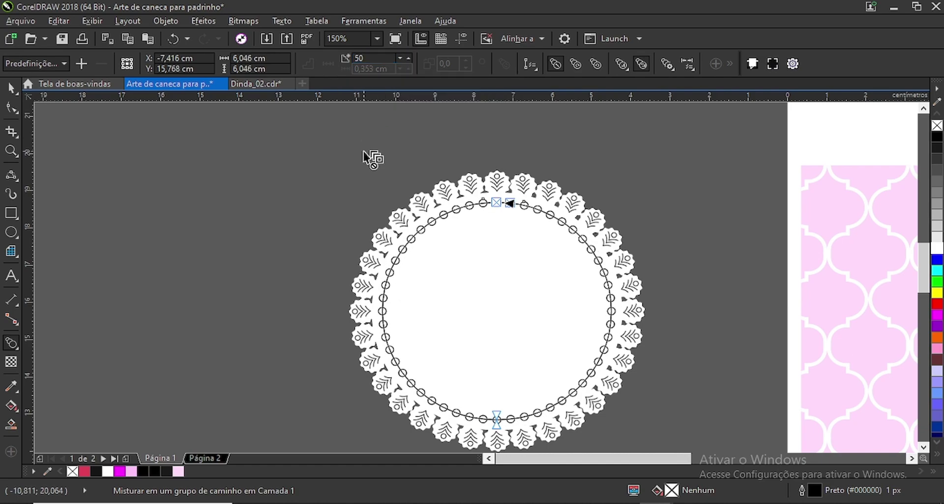
# Move the outlined path circle away from the ring of small circles, clear of the lace disc.
pyautogui.click(11, 88)
pyautogui.click(191, 204)
pyautogui.moveTo(472, 270); pyautogui.dragTo(220, 235)
pyautogui.moveTo(295, 241); pyautogui.dragTo(64, 222)
# Cut the ring of small circles out of the lace disc to make holes.
pyautogui.moveTo(326, 148); pyautogui.dragTo(673, 435)
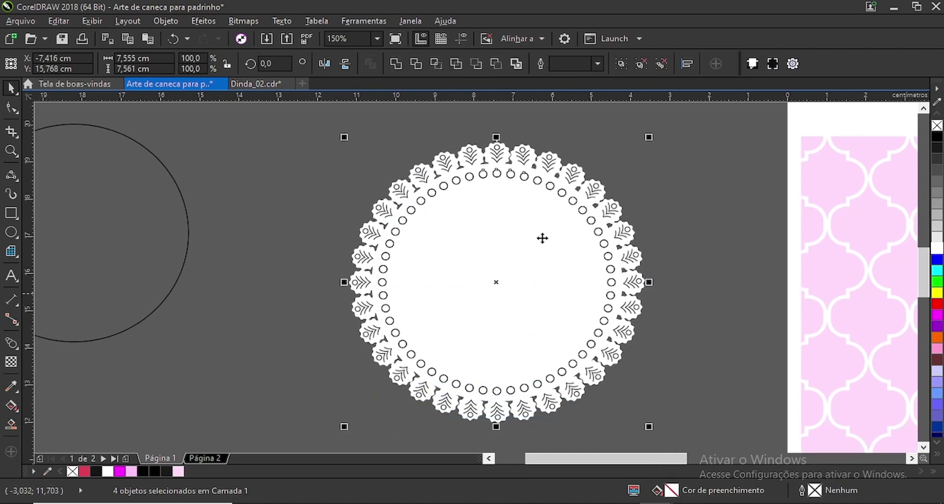
pyautogui.click(497, 63)
pyautogui.press('Escape')
pyautogui.scroll(-2, 468, 216)
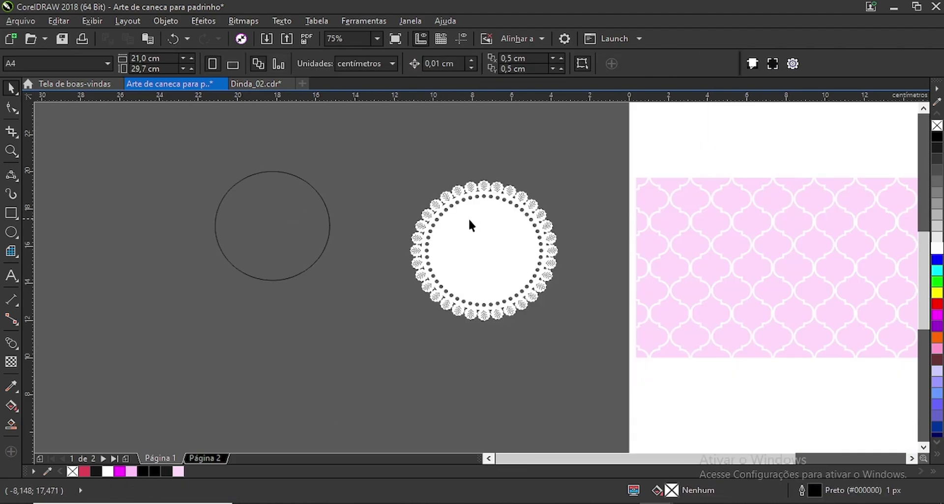
# Center the outlined path circle horizontally and vertically on the lace disc.
pyautogui.click(273, 216)
pyautogui.scroll(2, 273, 217)
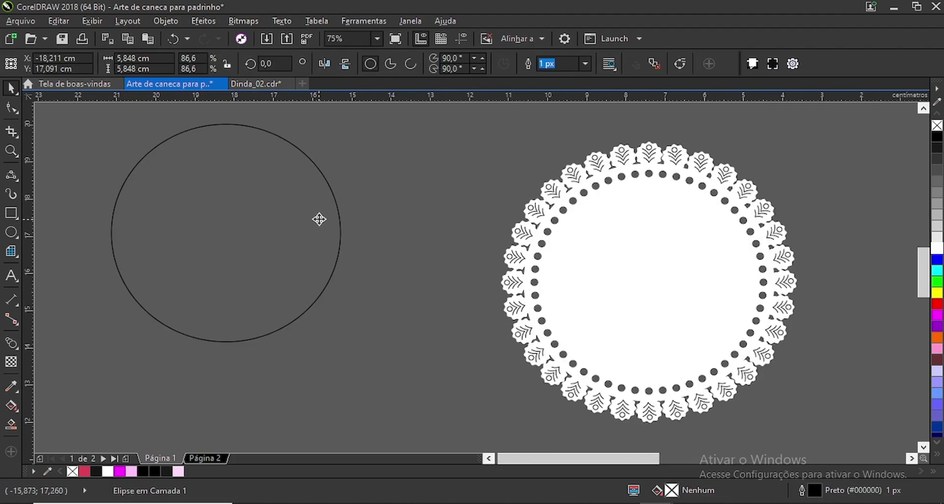
pyautogui.keyDown('shift'); pyautogui.click(636, 283); pyautogui.keyUp('shift')
pyautogui.press('e')
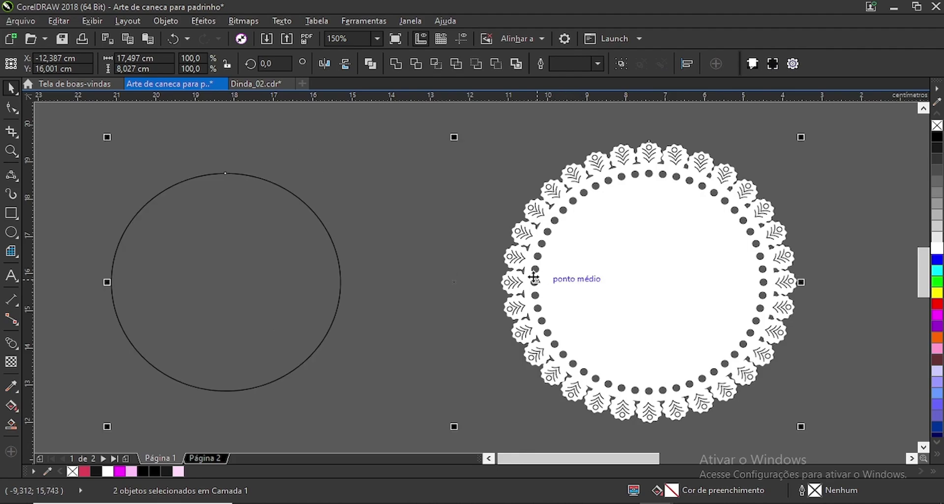
pyautogui.press('c')
pyautogui.press('Escape')
pyautogui.scroll(-2, 495, 252)
# Enlarge the centered outlined circle about its center to about 8.03 cm, beyond the lace edge.
pyautogui.click(599, 273)
pyautogui.scroll(2, 599, 273)
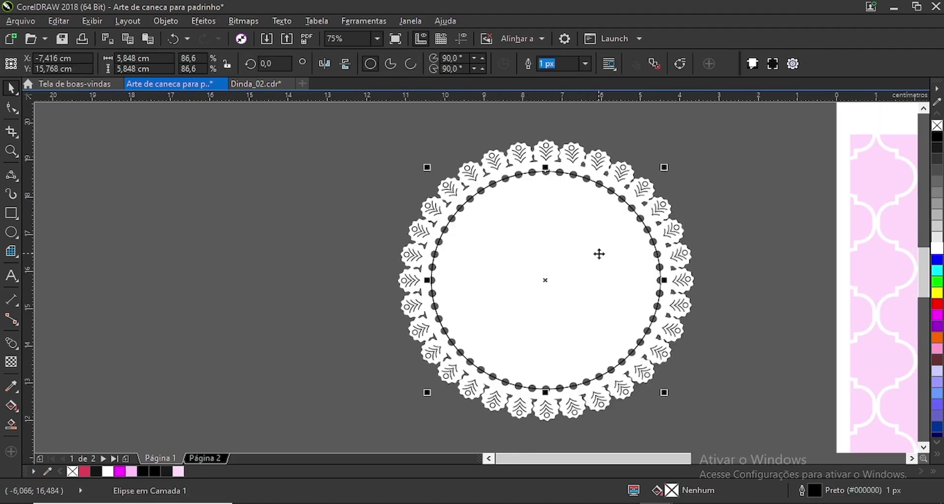
pyautogui.moveTo(663, 168); pyautogui.dragTo(724, 124)
pyautogui.scroll(-2, 374, 248)
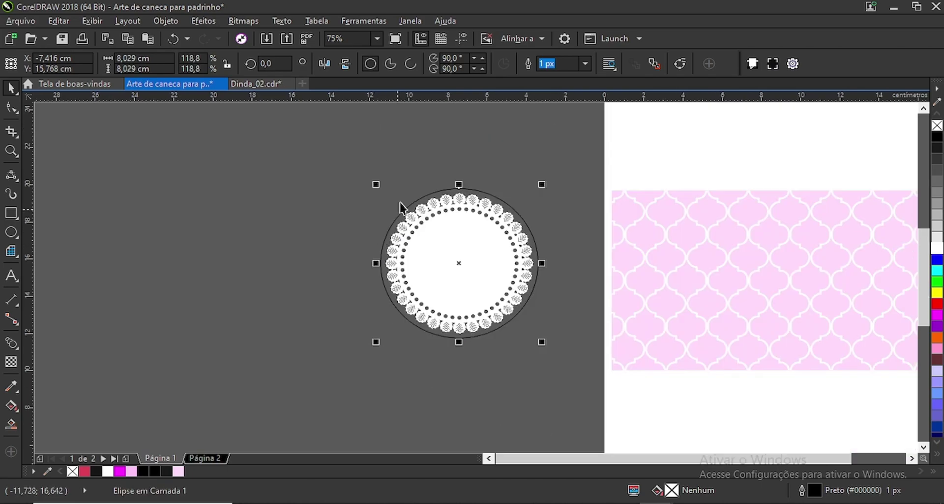
# Draw a circle about 0.65 cm in diameter above the disc's left side and place a level copy above its opposite side.
pyautogui.scroll(2, 401, 206)
pyautogui.click(9, 232)
pyautogui.moveTo(338, 139); pyautogui.dragTo(735, 161)
pyautogui.click(11, 89)
pyautogui.click(349, 153)
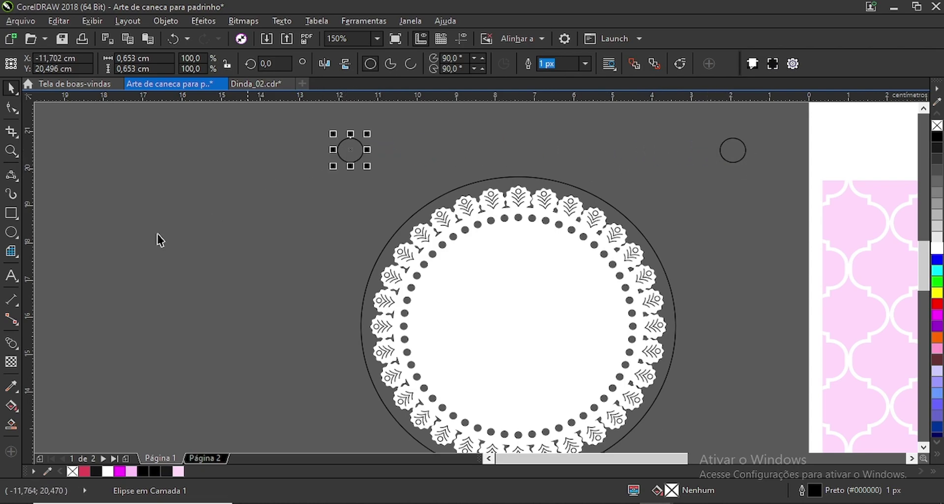
# Blend the two 0.65 cm circles with 20 steps and assign the large outer circle as the blend path.
pyautogui.click(12, 343)
pyautogui.moveTo(352, 151); pyautogui.dragTo(733, 150)
pyautogui.click(529, 65)
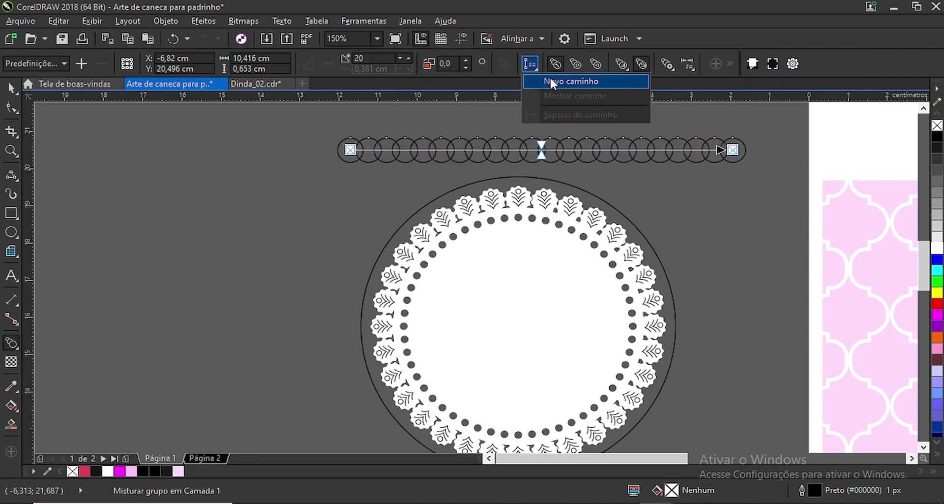
pyautogui.click(550, 79)
pyautogui.click(604, 197)
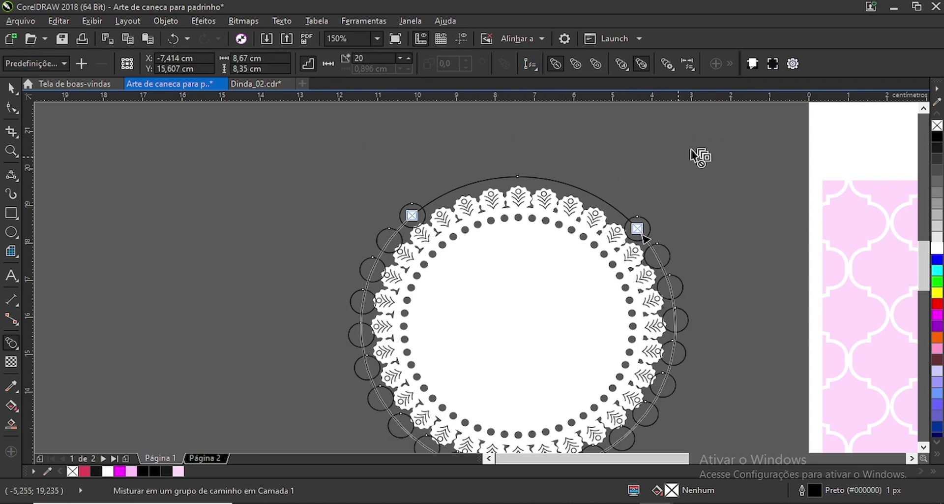
# Spread the blend along the full outer circle and set it to 45 steps so neighbouring circles overlap.
pyautogui.click(669, 65)
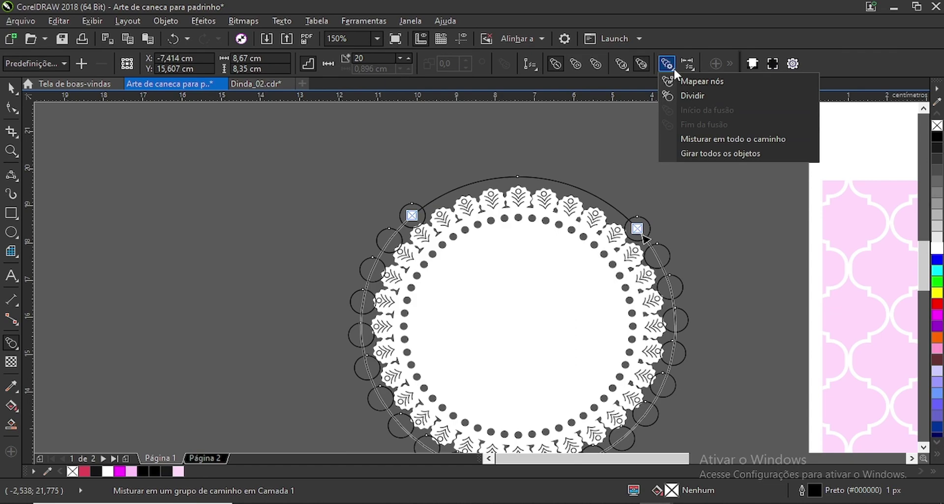
pyautogui.click(707, 140)
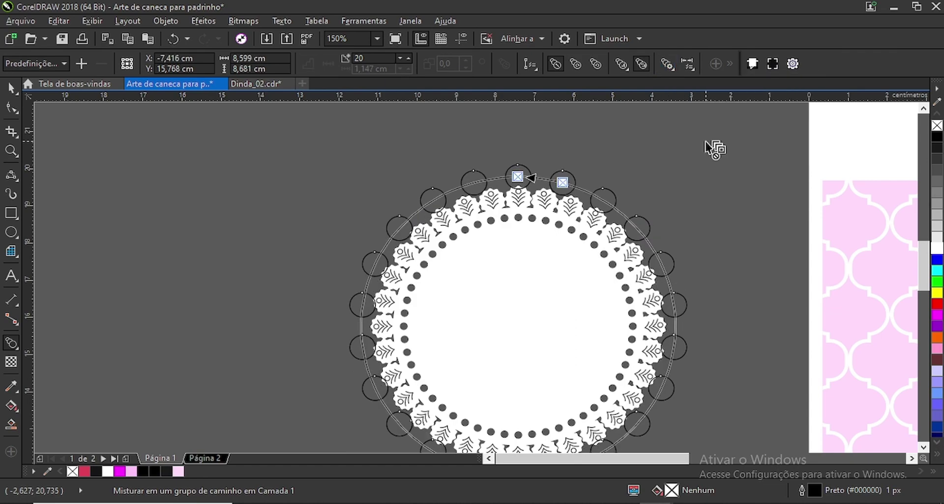
pyautogui.click(408, 58)
pyautogui.click(408, 58)
pyautogui.click(408, 58)
pyautogui.click(409, 58)
pyautogui.click(409, 58)
pyautogui.click(409, 58)
pyautogui.click(408, 58)
pyautogui.click(408, 58)
pyautogui.click(408, 59)
pyautogui.click(409, 58)
pyautogui.click(408, 58)
pyautogui.click(408, 58)
pyautogui.click(408, 58)
pyautogui.click(409, 58)
pyautogui.click(409, 58)
pyautogui.click(409, 59)
pyautogui.click(408, 58)
pyautogui.click(408, 58)
pyautogui.click(408, 58)
pyautogui.click(409, 58)
pyautogui.click(408, 58)
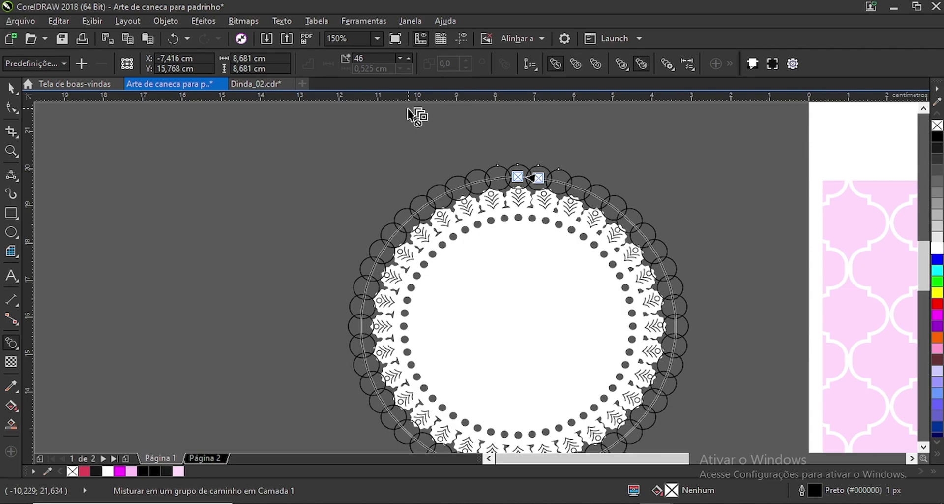
pyautogui.click(408, 61)
pyautogui.scroll(4, 447, 213)
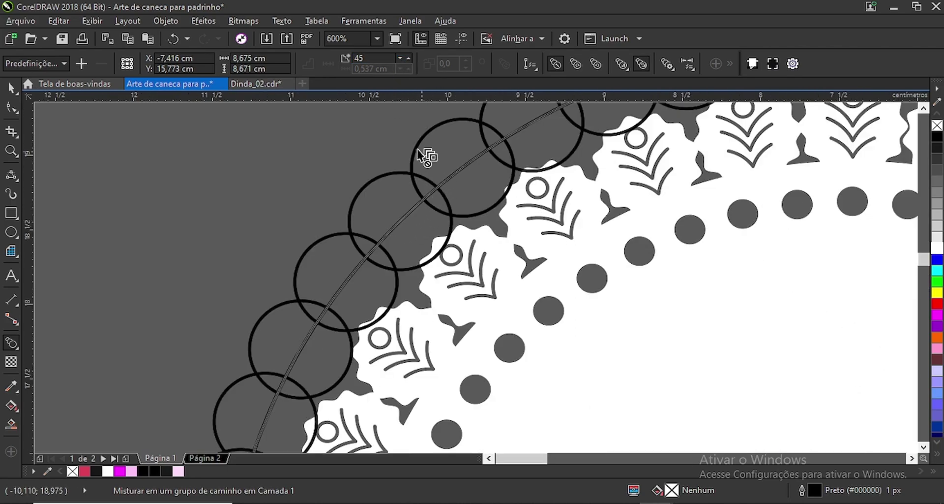
pyautogui.scroll(-2, 379, 190)
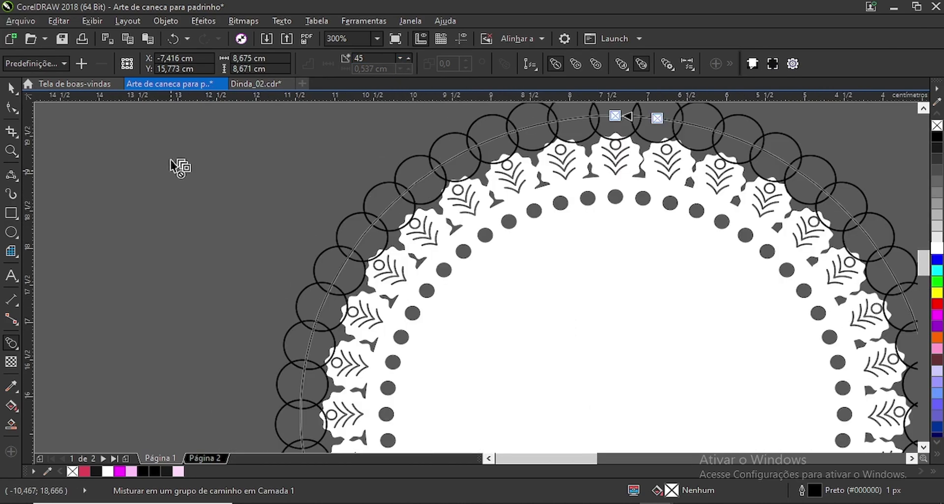
# Break the outer blend apart and weld its circles with the path circle into one scalloped outline.
pyautogui.scroll(-4, 338, 185)
pyautogui.scroll(2, 340, 186)
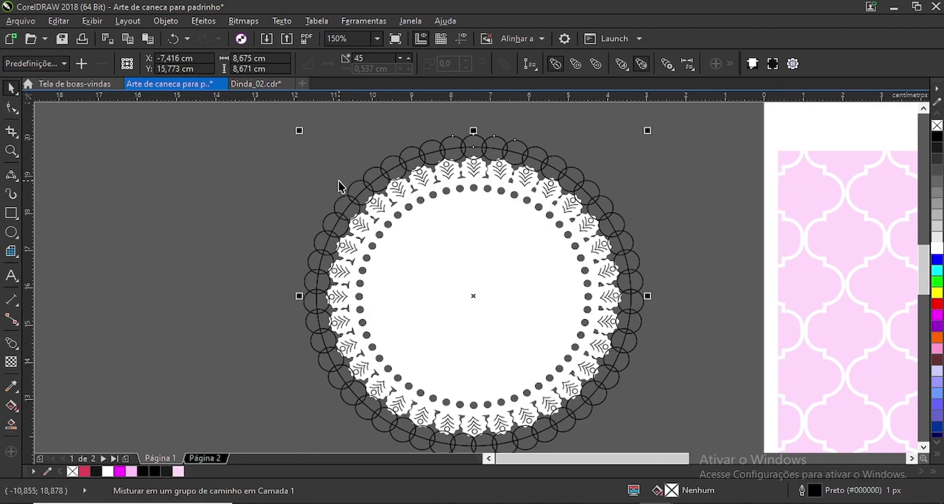
pyautogui.hotkey('ctrl', 'k')
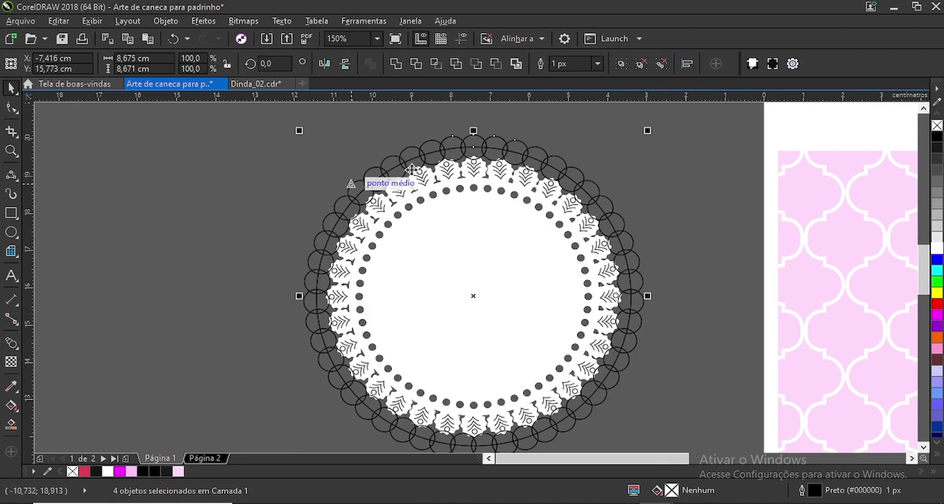
pyautogui.click(399, 67)
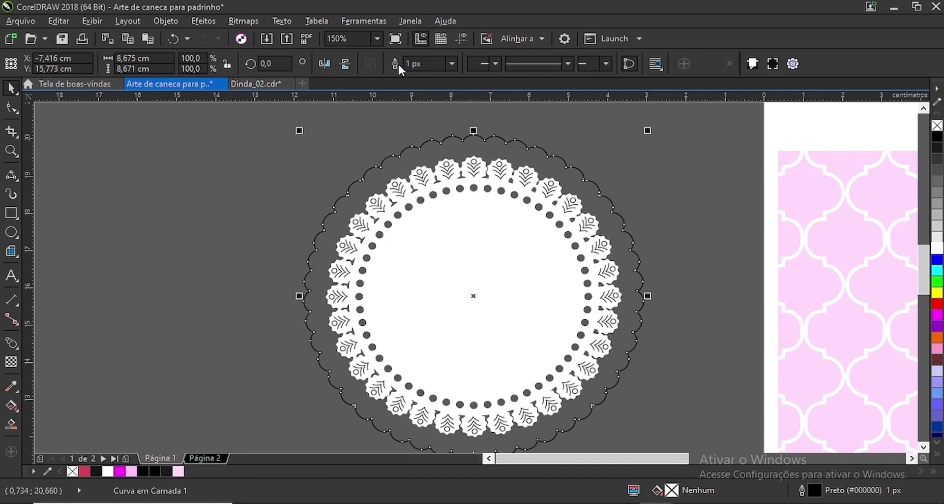
# Scale the scalloped outline to 93.5% and place it behind the lace disc with a crimson #DF4158 fill.
pyautogui.moveTo(650, 131); pyautogui.dragTo(636, 129)
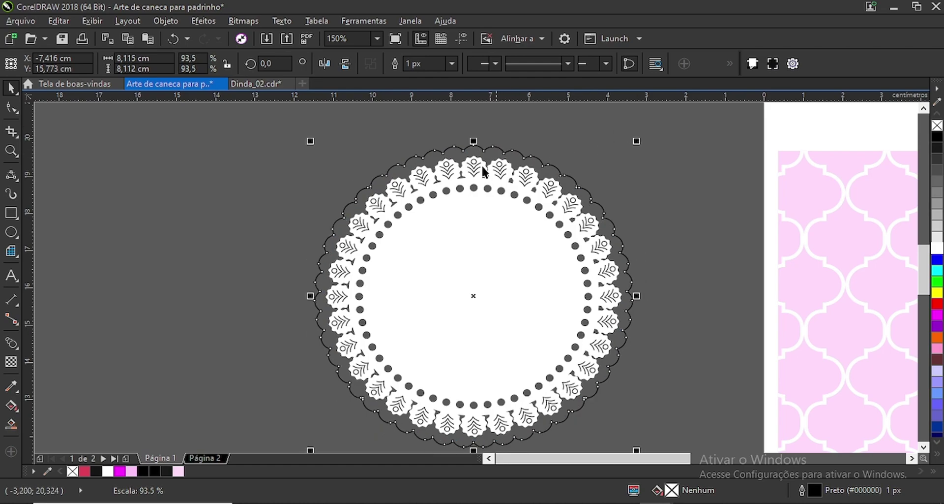
pyautogui.click(88, 471)
pyautogui.hotkey('shift', 'pagedown')
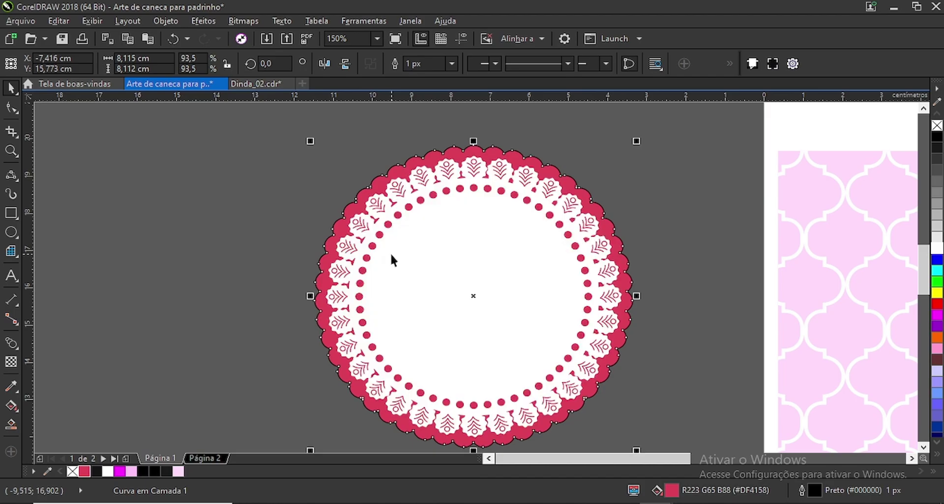
# Remove the outline from the crimson scalloped backing and lace disc and group the two objects.
pyautogui.scroll(-1, 408, 218)
pyautogui.click(294, 162)
pyautogui.moveTo(350, 162); pyautogui.dragTo(553, 376)
pyautogui.rightClick(72, 471)
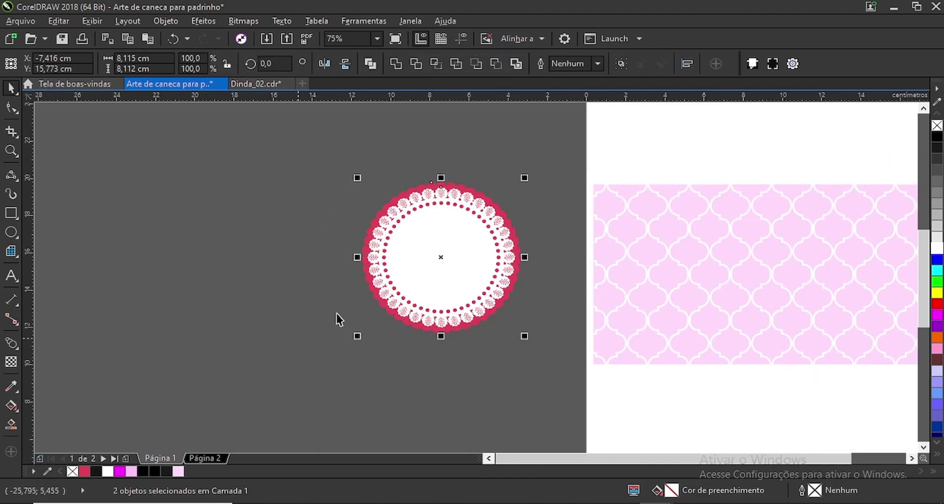
pyautogui.scroll(1, 430, 258)
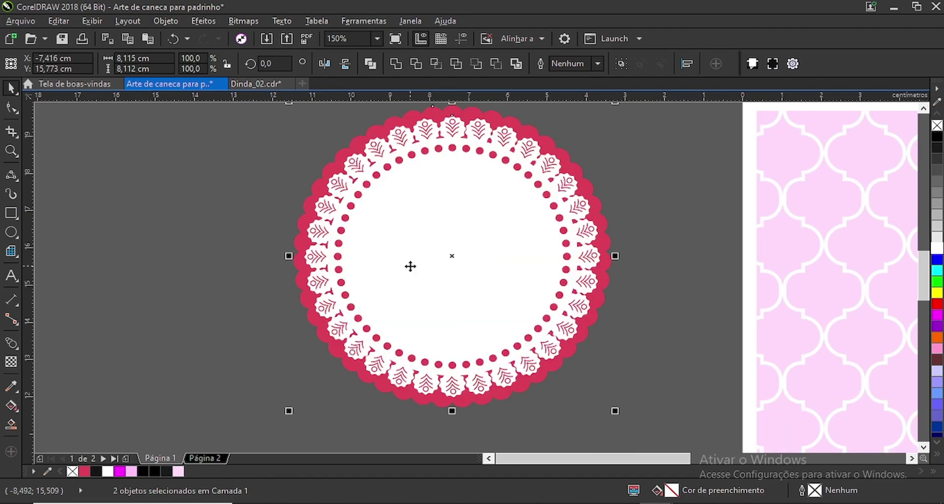
pyautogui.hotkey('ctrl', 'g')
# Shrink the grouped round frame slightly, keeping its proportions.
pyautogui.scroll(-1, 413, 243)
pyautogui.scroll(1, 427, 249)
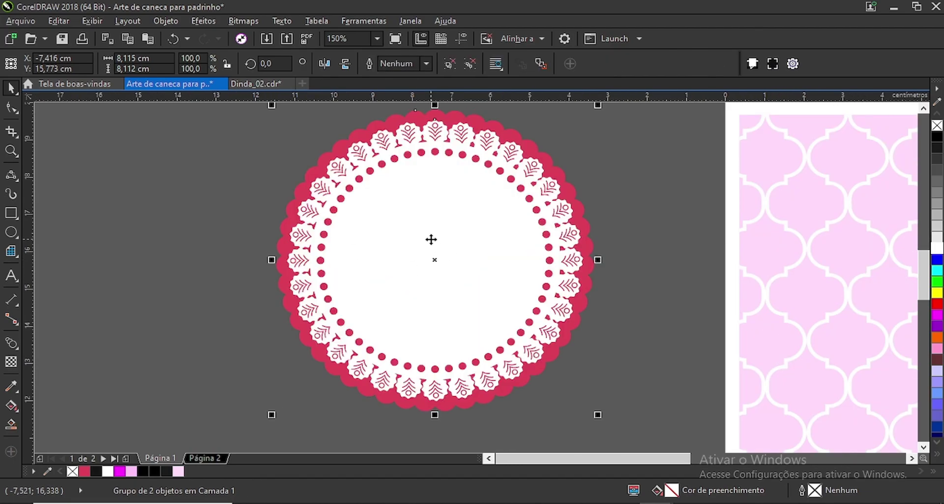
pyautogui.scroll(-1, 565, 186)
pyautogui.scroll(1, 578, 178)
pyautogui.moveTo(592, 125); pyautogui.dragTo(571, 139)
pyautogui.click(179, 273)
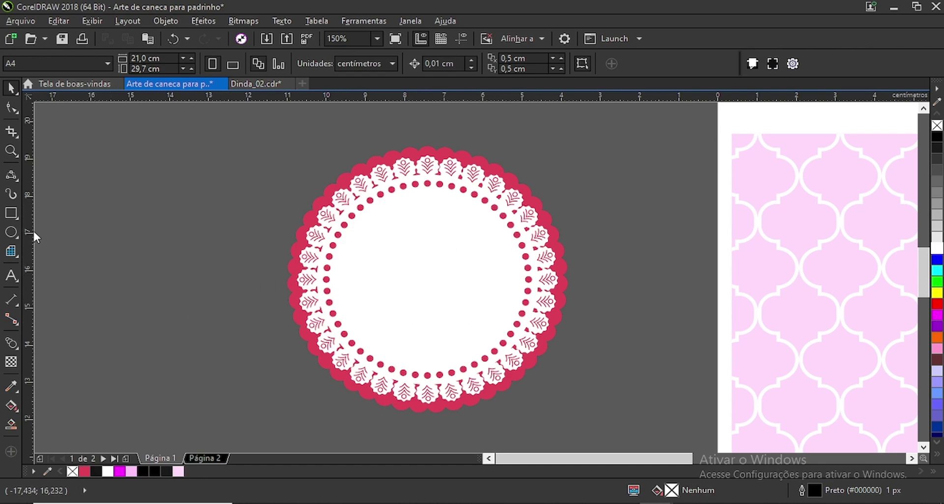
# Draw an S-shaped Pen curve, about 2.1 × 2.6 cm, from the frame's upper right lace border into the white center.
pyautogui.click(14, 174)
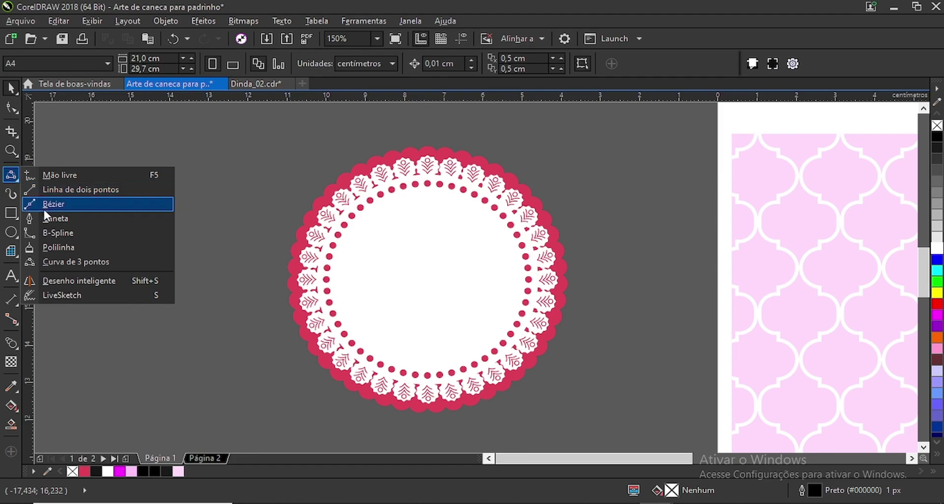
pyautogui.click(56, 221)
pyautogui.scroll(1, 479, 290)
pyautogui.scroll(-1, 652, 228)
pyautogui.scroll(1, 652, 228)
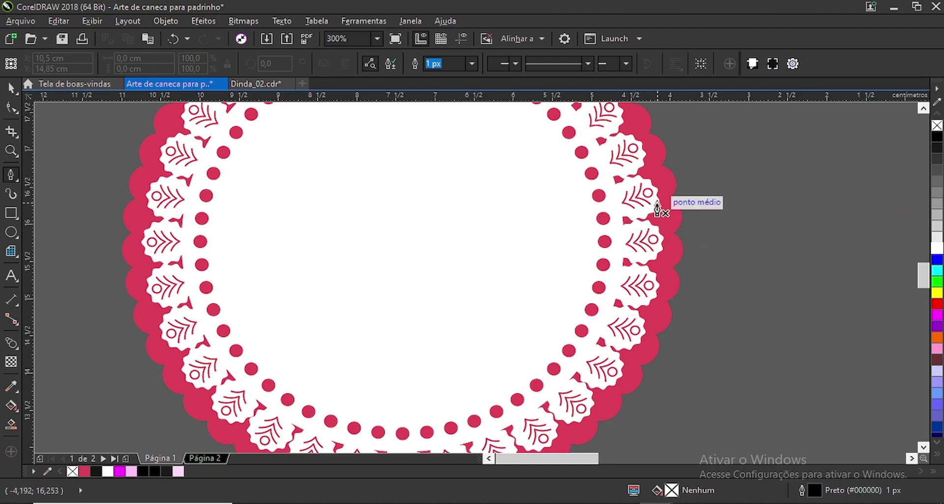
pyautogui.click(642, 142)
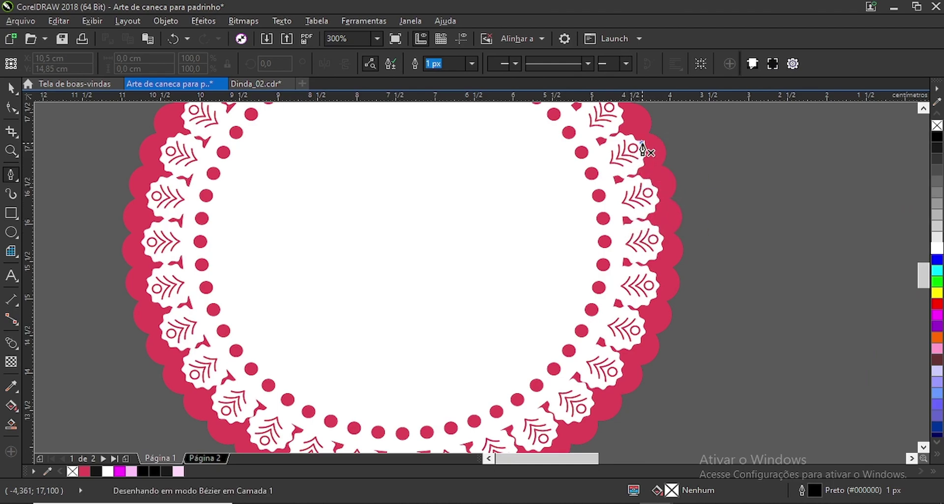
pyautogui.moveTo(537, 208); pyautogui.dragTo(477, 365)
pyautogui.scroll(-1, 499, 241)
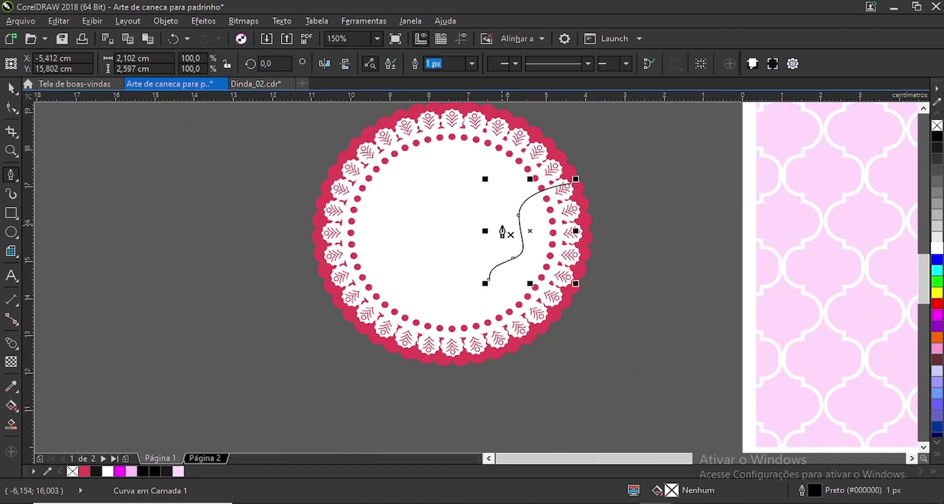
# Draw a second wavy Pen curve, about 2.5 × 1.05 cm, from the frame's lower right border to the first curve's inner end.
pyautogui.scroll(1, 565, 227)
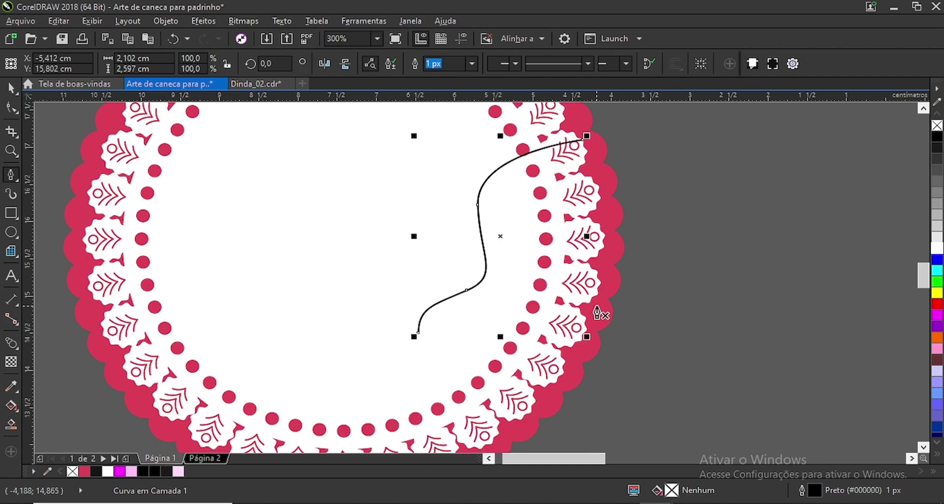
pyautogui.scroll(1, 596, 311)
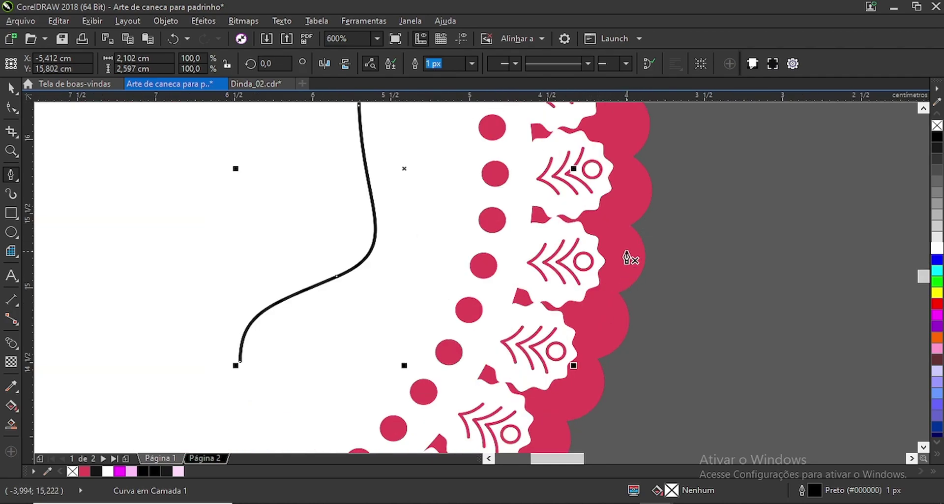
pyautogui.click(630, 225)
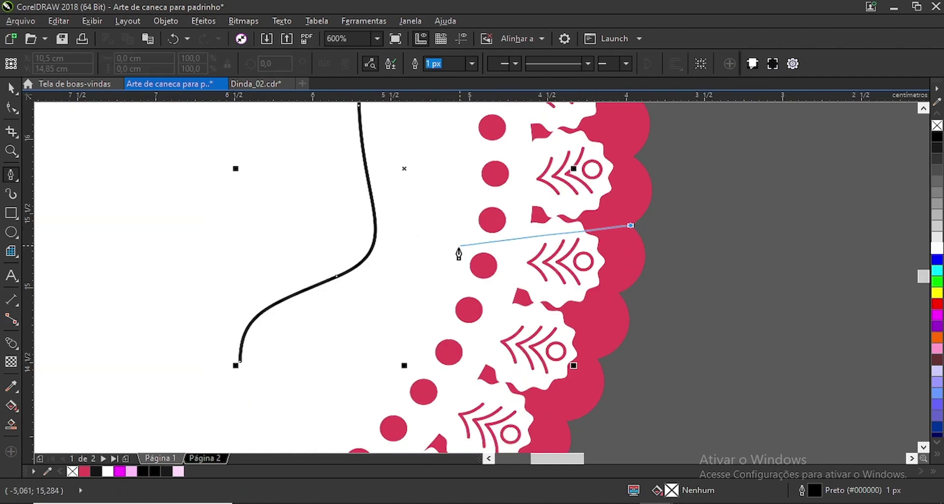
pyautogui.moveTo(459, 247); pyautogui.dragTo(449, 304)
pyautogui.moveTo(356, 319); pyautogui.dragTo(251, 366)
pyautogui.moveTo(321, 367); pyautogui.dragTo(299, 375)
pyautogui.click(240, 361)
pyautogui.scroll(-1, 431, 300)
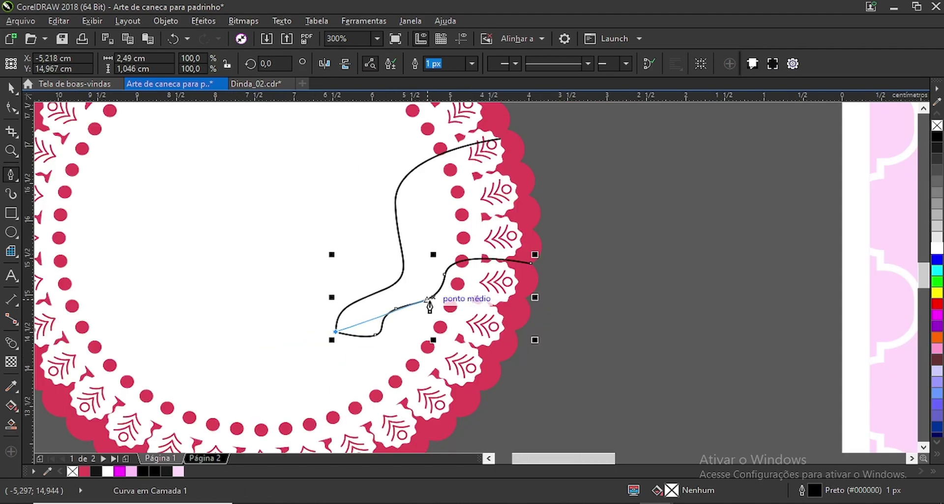
pyautogui.scroll(-1, 485, 276)
pyautogui.click(11, 93)
pyautogui.click(62, 146)
# Draw a tiny circle about 0.11 cm in diameter in the upper left area of the frame's white center.
pyautogui.scroll(-1, 436, 258)
pyautogui.scroll(1, 438, 256)
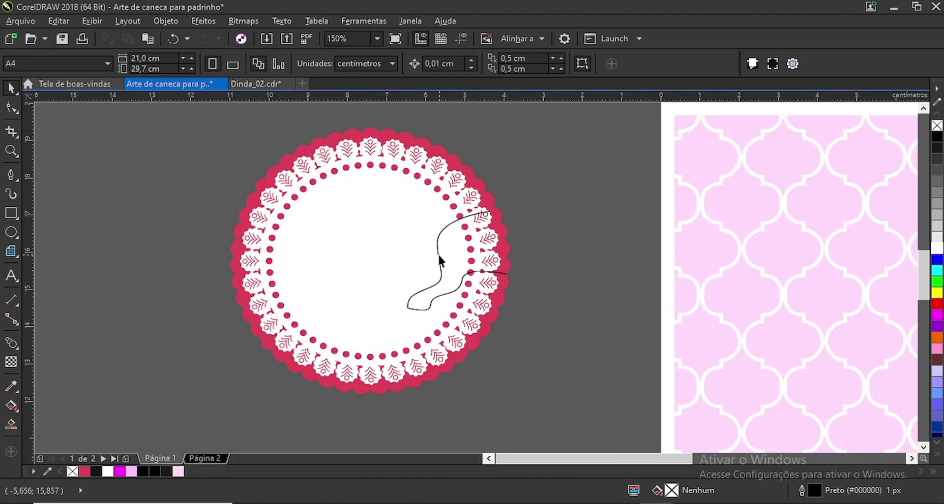
pyautogui.click(11, 235)
pyautogui.scroll(1, 312, 232)
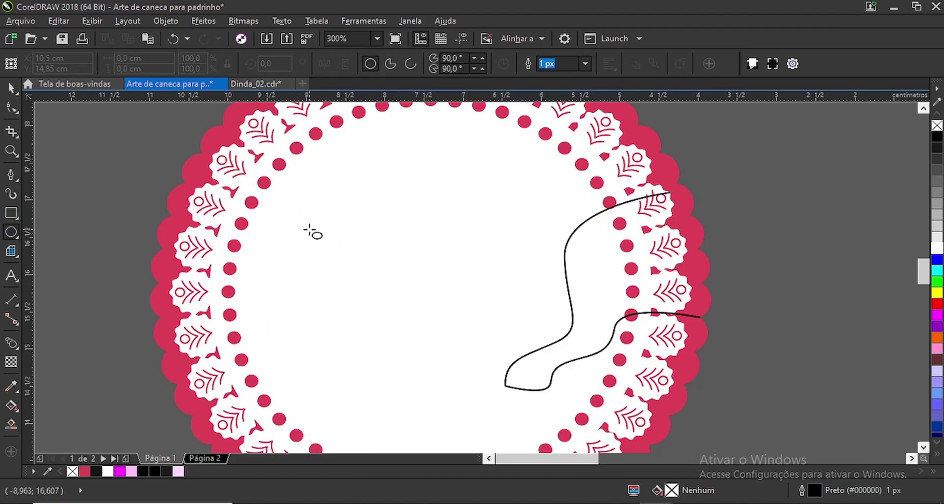
pyautogui.scroll(1, 291, 232)
pyautogui.moveTo(293, 224); pyautogui.dragTo(309, 241)
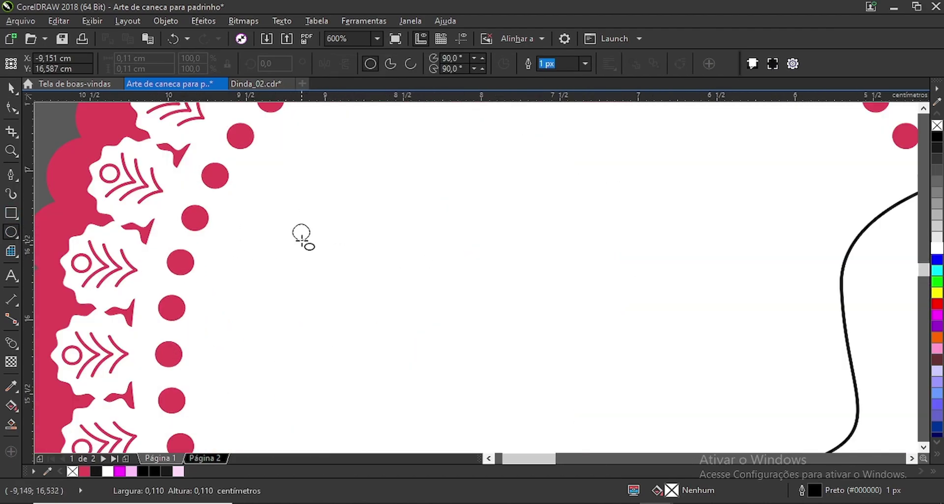
pyautogui.scroll(-1, 415, 234)
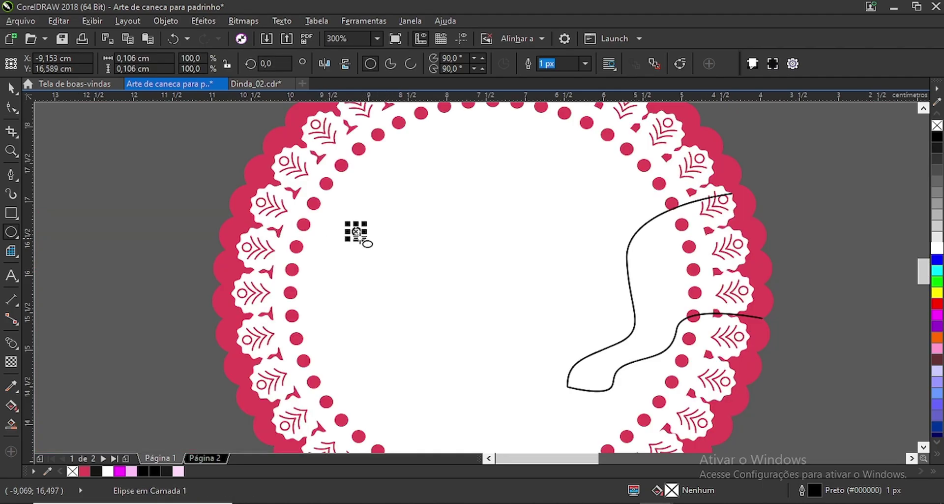
# Enlarge the tiny circle proportionally to about 0.118 cm and set its outline to the minimum width.
pyautogui.scroll(1, 334, 229)
pyautogui.scroll(2, 391, 237)
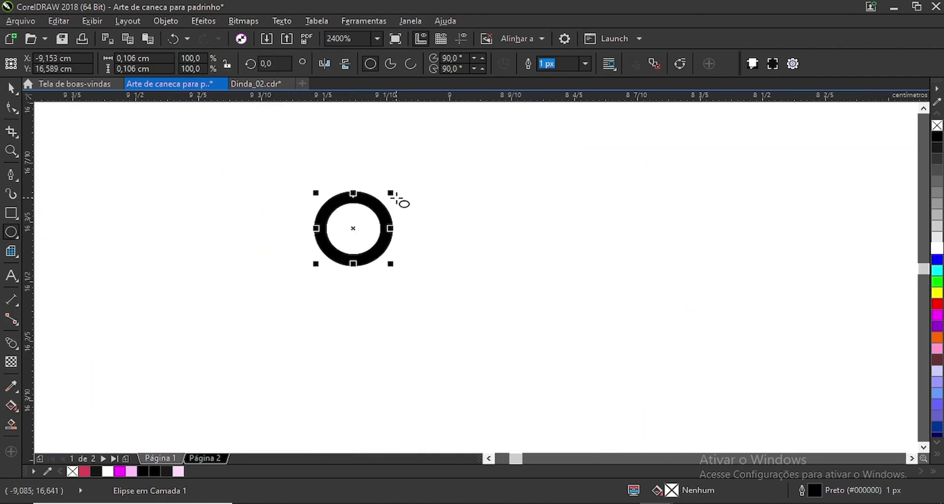
pyautogui.moveTo(395, 192); pyautogui.dragTo(402, 184)
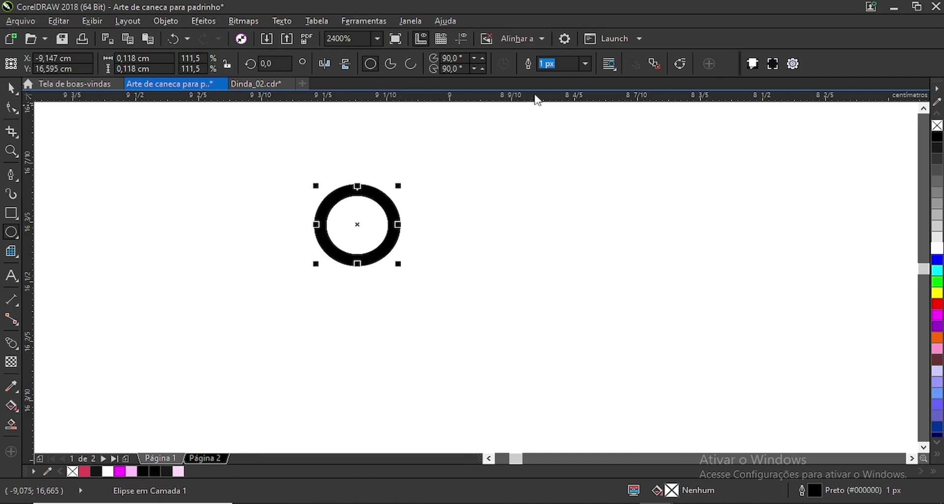
pyautogui.click(585, 66)
pyautogui.click(568, 88)
pyautogui.scroll(-1, 455, 234)
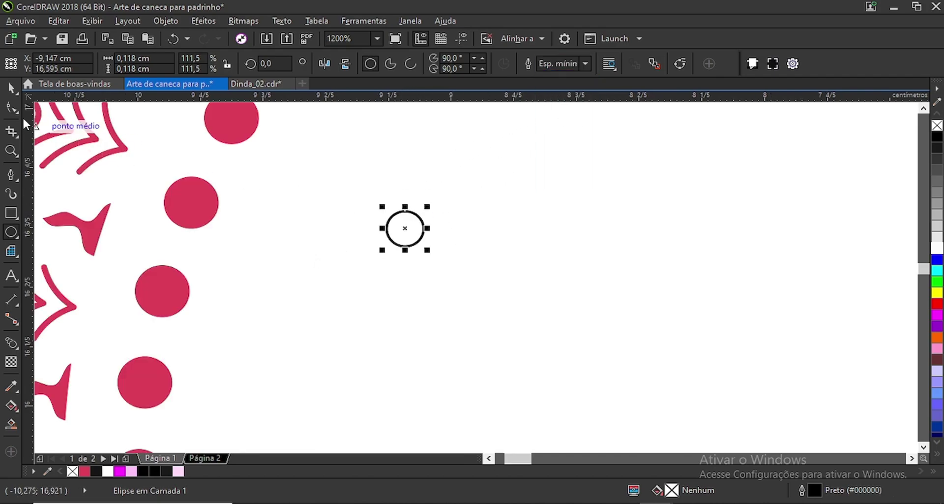
# Duplicate the tiny circle with a slight offset up and to the left of the original.
pyautogui.scroll(2, 394, 229)
pyautogui.moveTo(442, 238); pyautogui.dragTo(424, 222)
pyautogui.rightClick(424, 222)
pyautogui.scroll(-1, 474, 257)
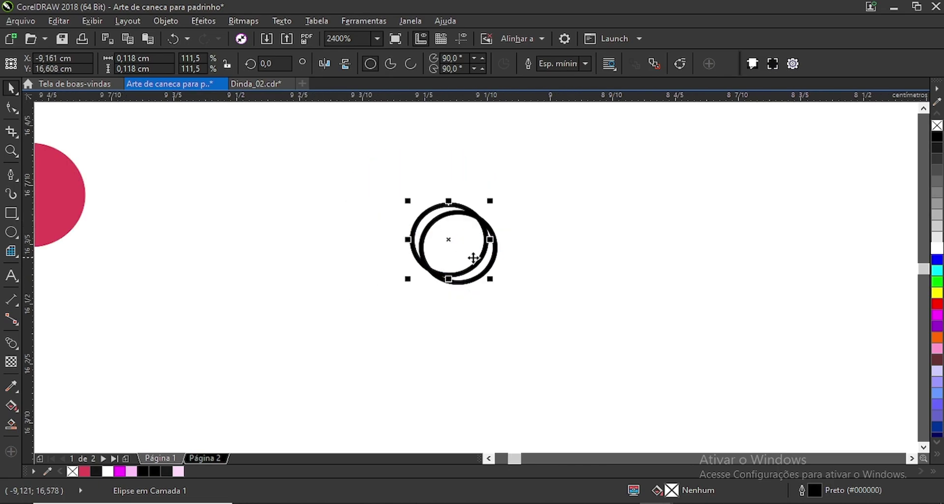
# Intersect the two overlapping circles and delete the upper-left copy, keeping the original circle and the overlap shape.
pyautogui.click(344, 266)
pyautogui.scroll(1, 443, 241)
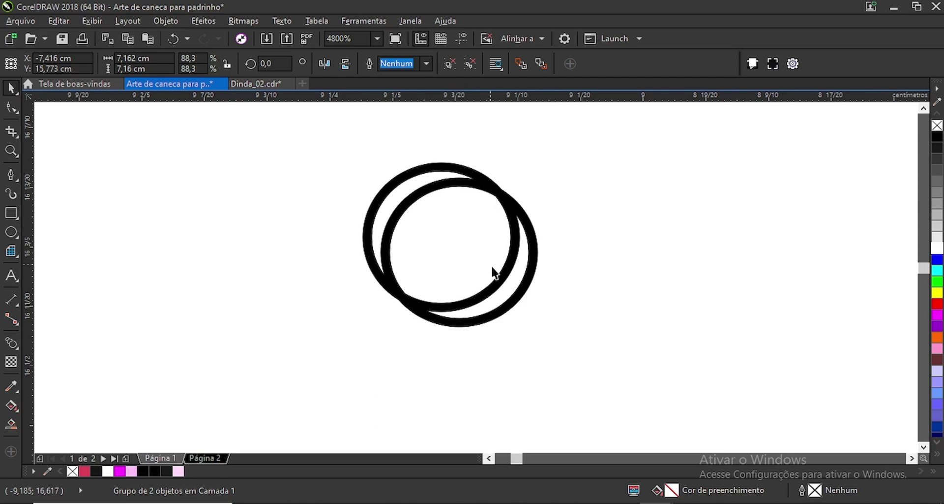
pyautogui.click(499, 278)
pyautogui.keyDown('shift'); pyautogui.click(525, 288); pyautogui.keyUp('shift')
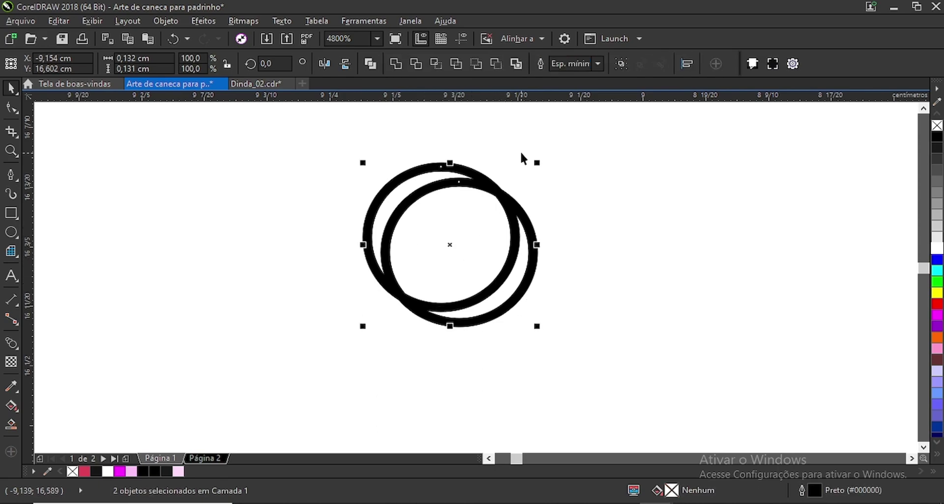
pyautogui.click(436, 59)
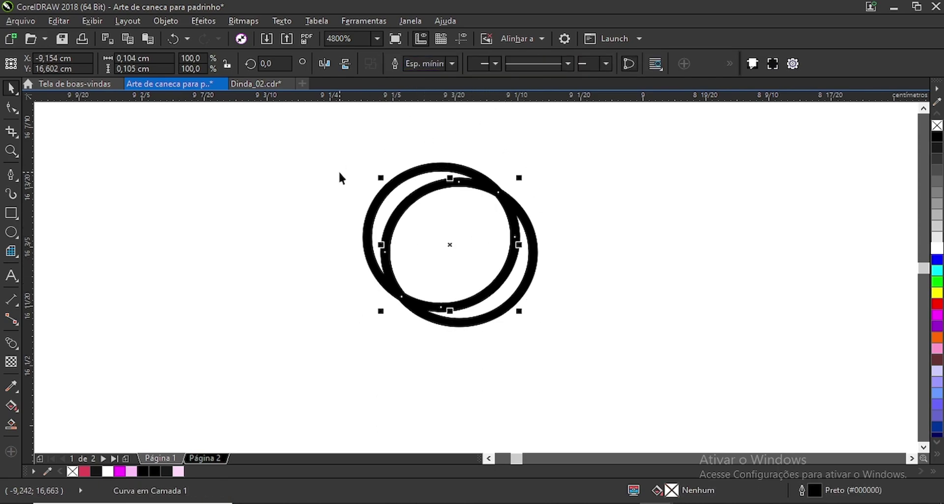
pyautogui.click(338, 170)
pyautogui.moveTo(392, 189); pyautogui.dragTo(271, 187)
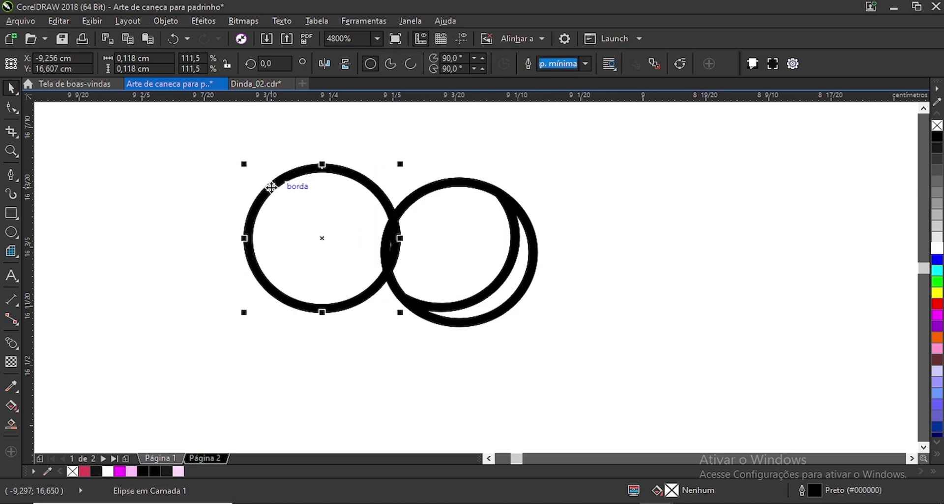
pyautogui.hotkey('ctrl', 'z')
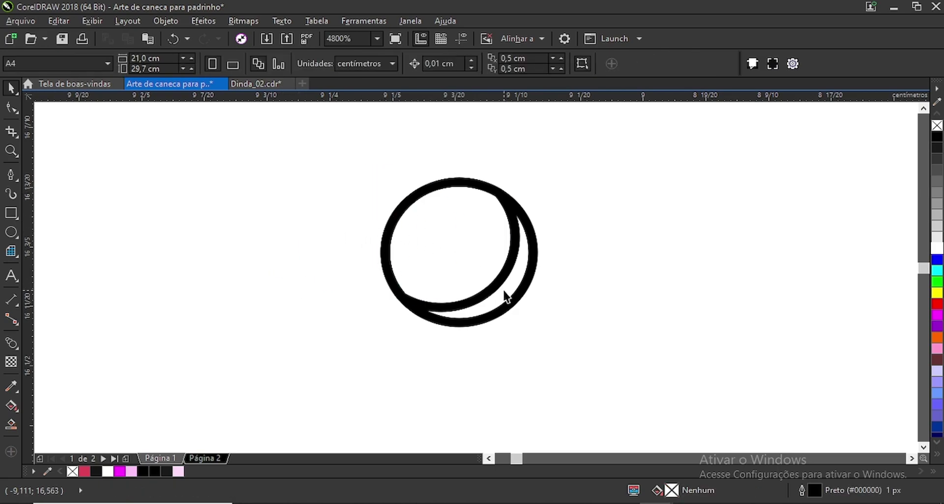
# Fill the full circle with orange #FF9D00.
pyautogui.click(938, 294)
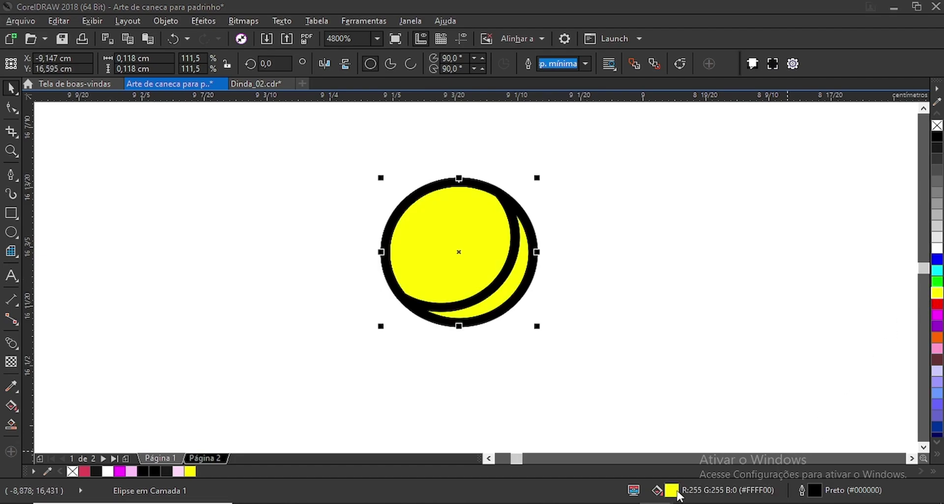
pyautogui.doubleClick(672, 490)
pyautogui.moveTo(316, 131); pyautogui.dragTo(695, 132)
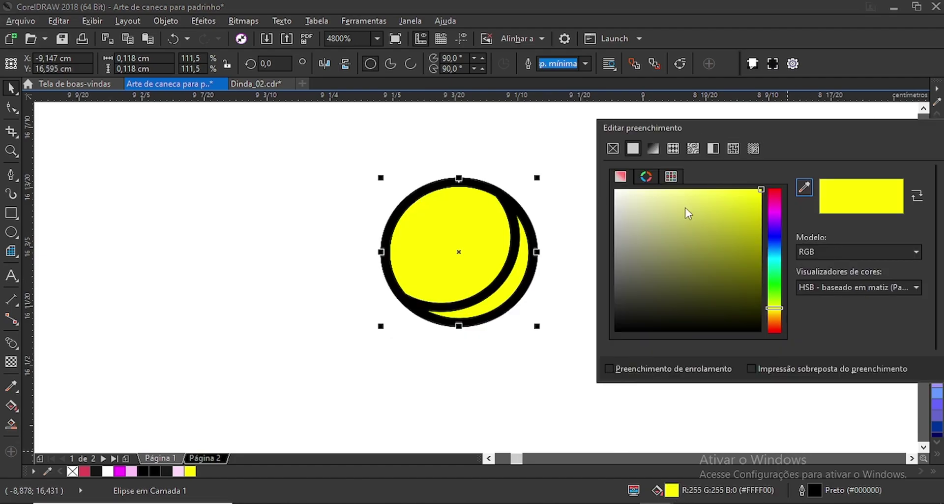
pyautogui.moveTo(775, 309); pyautogui.dragTo(779, 318)
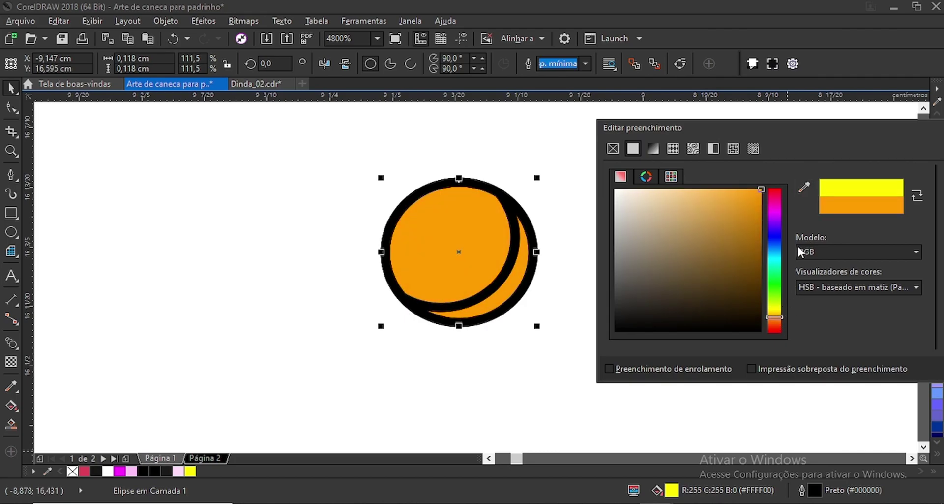
pyautogui.moveTo(830, 127); pyautogui.dragTo(566, 118)
pyautogui.click(746, 358)
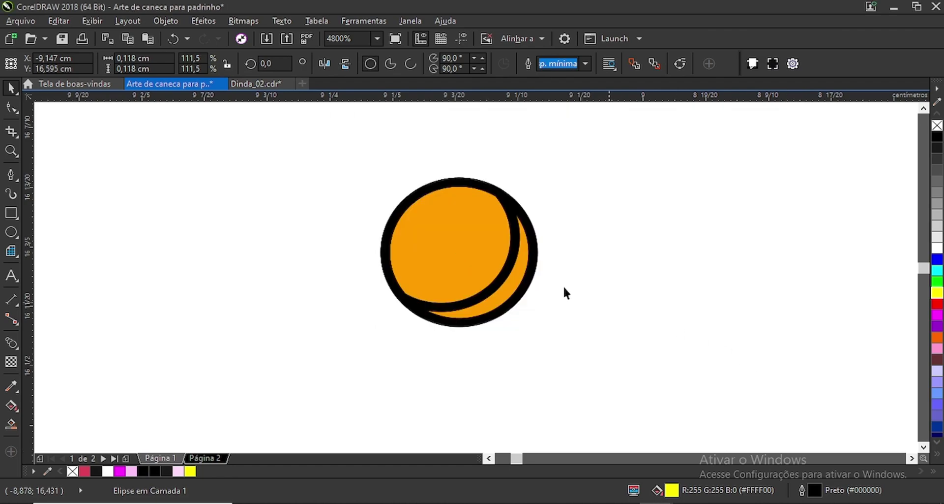
# Fill the overlap shape on top of the circle with the lighter orange #FCBD58.
pyautogui.click(488, 258)
pyautogui.moveTo(406, 260); pyautogui.dragTo(406, 260)
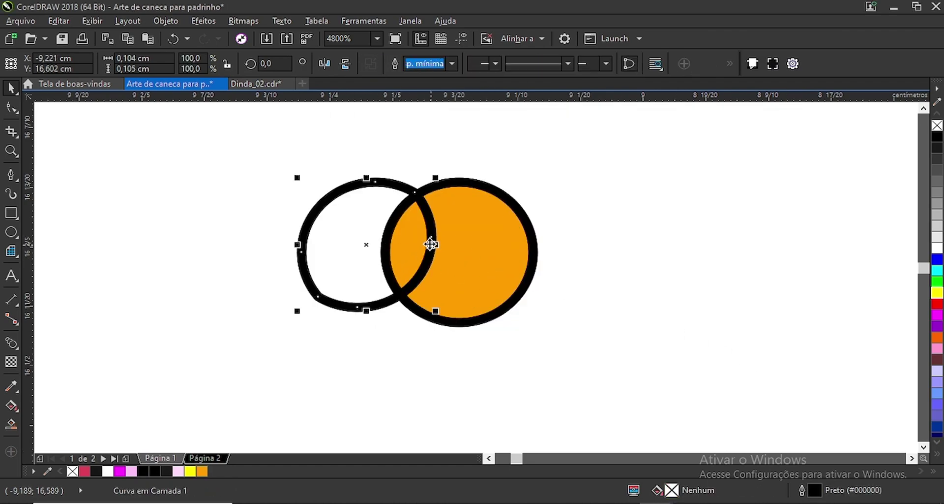
pyautogui.hotkey('ctrl', 'z')
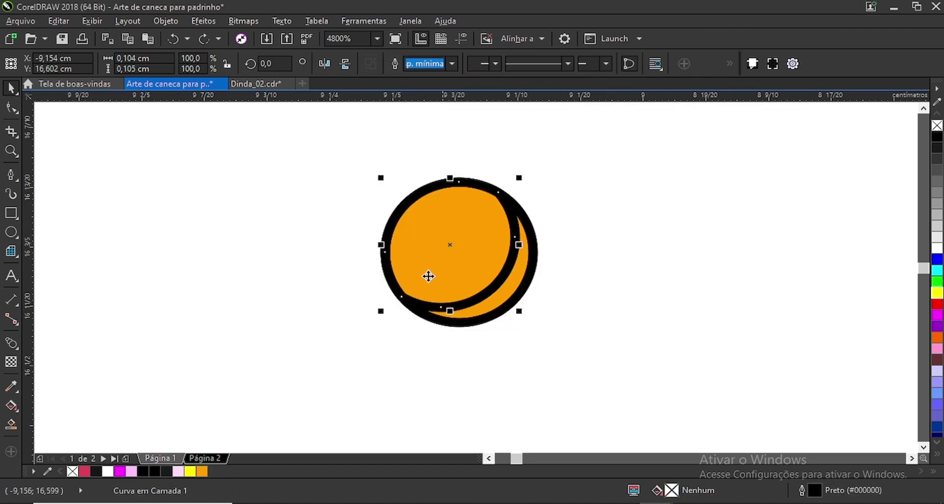
pyautogui.click(201, 471)
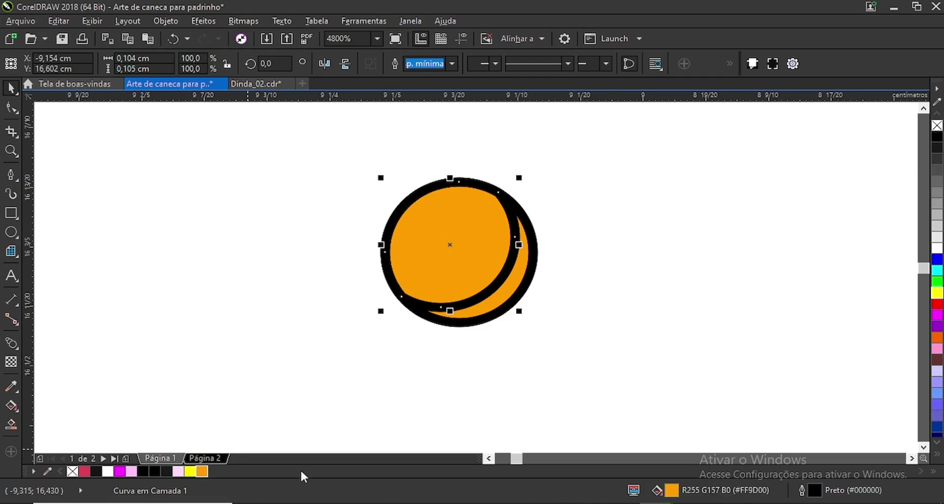
pyautogui.doubleClick(677, 492)
pyautogui.moveTo(358, 128); pyautogui.dragTo(713, 129)
pyautogui.moveTo(720, 195); pyautogui.dragTo(687, 191)
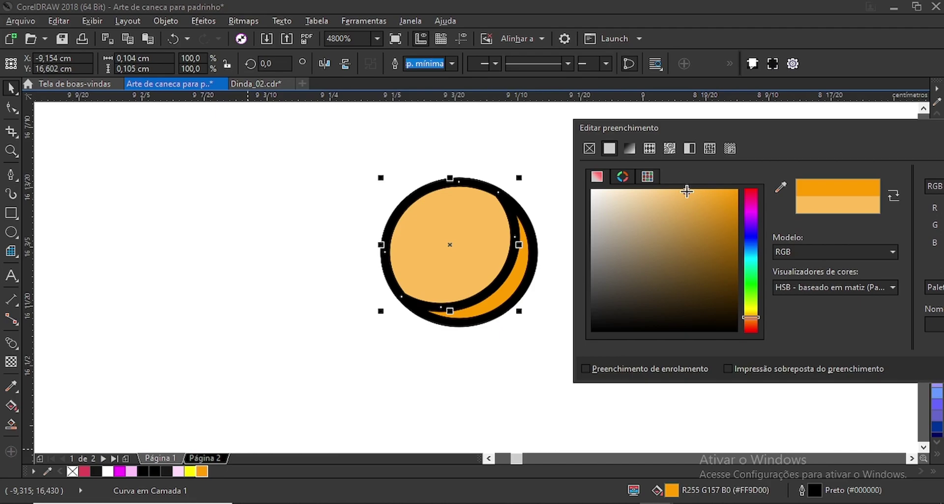
pyautogui.moveTo(801, 128); pyautogui.dragTo(597, 126)
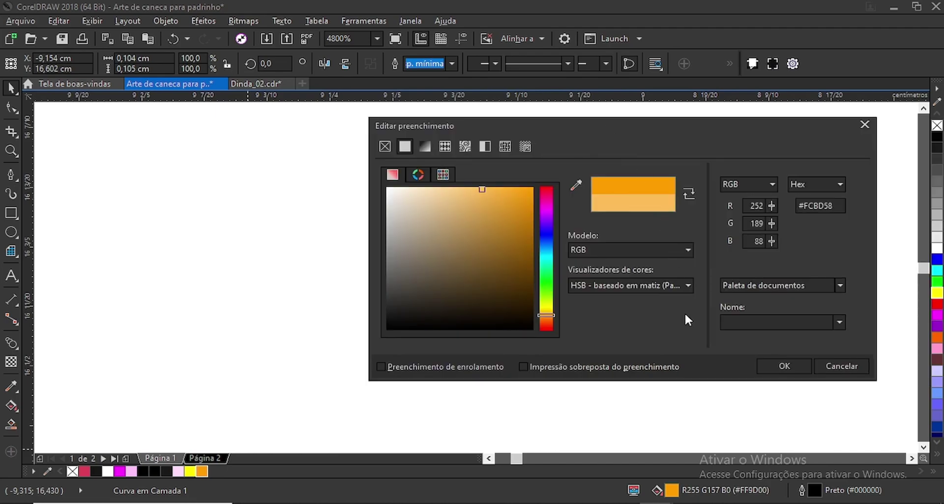
pyautogui.click(786, 366)
# Select both orange bead shapes, remove their outlines and group them.
pyautogui.scroll(-5, 456, 234)
pyautogui.moveTo(140, 195); pyautogui.dragTo(544, 279)
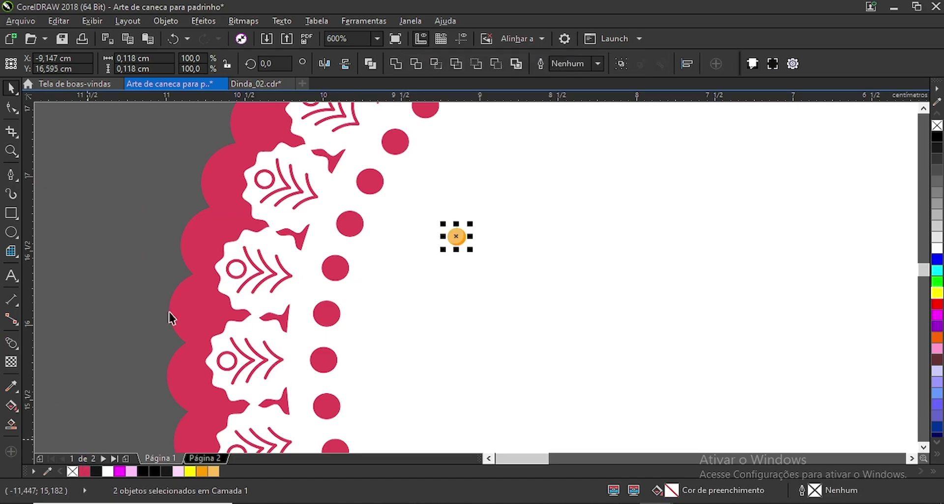
pyautogui.scroll(-3, 246, 302)
pyautogui.hotkey('ctrl', 'g')
# Move the grouped bead further into the frame's white center and rotate it to about 284°.
pyautogui.scroll(3, 334, 282)
pyautogui.moveTo(292, 285); pyautogui.dragTo(434, 265)
pyautogui.scroll(4, 434, 265)
pyautogui.moveTo(473, 229); pyautogui.dragTo(494, 305)
pyautogui.scroll(-2, 409, 272)
pyautogui.click(412, 284)
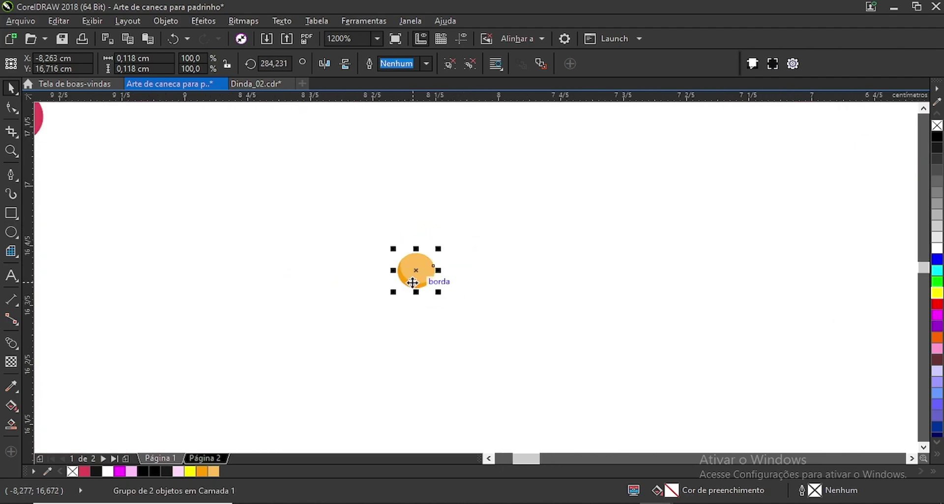
# Place a copy of the bead about 2.26 cm to its right on the same horizontal line.
pyautogui.scroll(-1, 362, 270)
pyautogui.moveTo(388, 270); pyautogui.dragTo(742, 270)
pyautogui.click(392, 270)
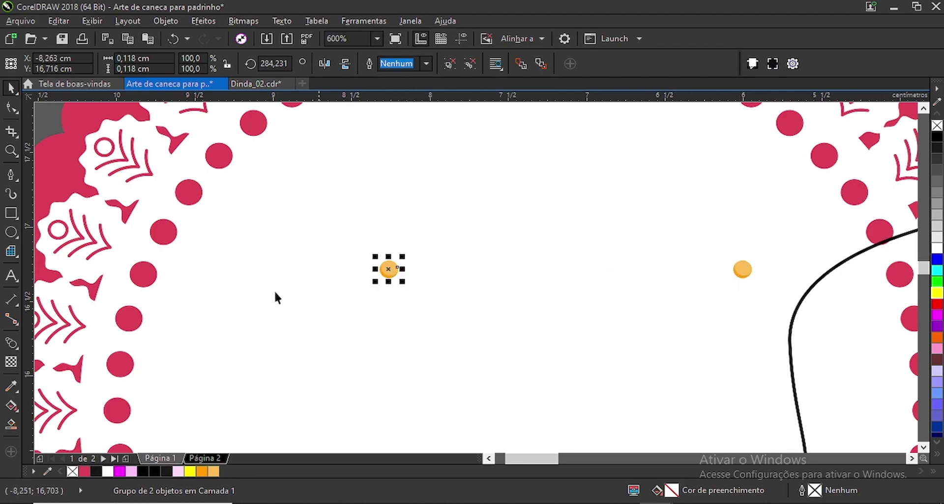
# Blend the two beads into a straight row with 20 steps.
pyautogui.click(11, 344)
pyautogui.moveTo(389, 273); pyautogui.dragTo(744, 272)
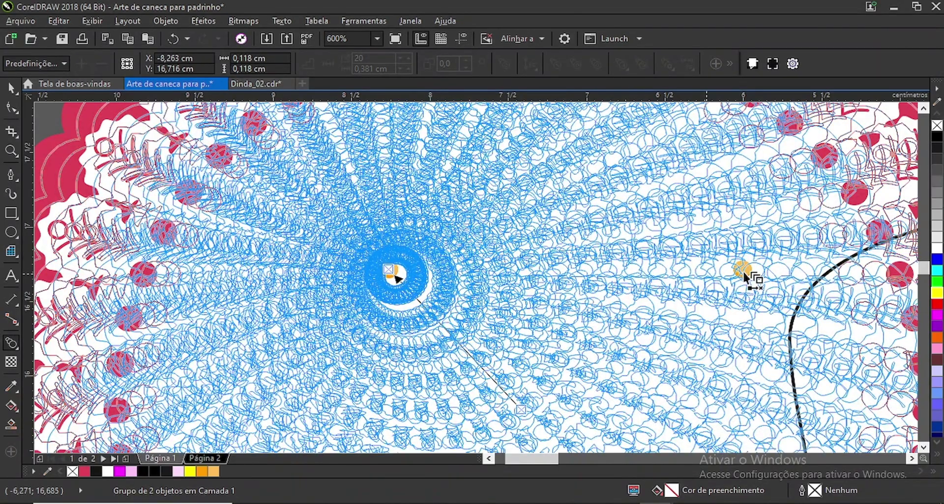
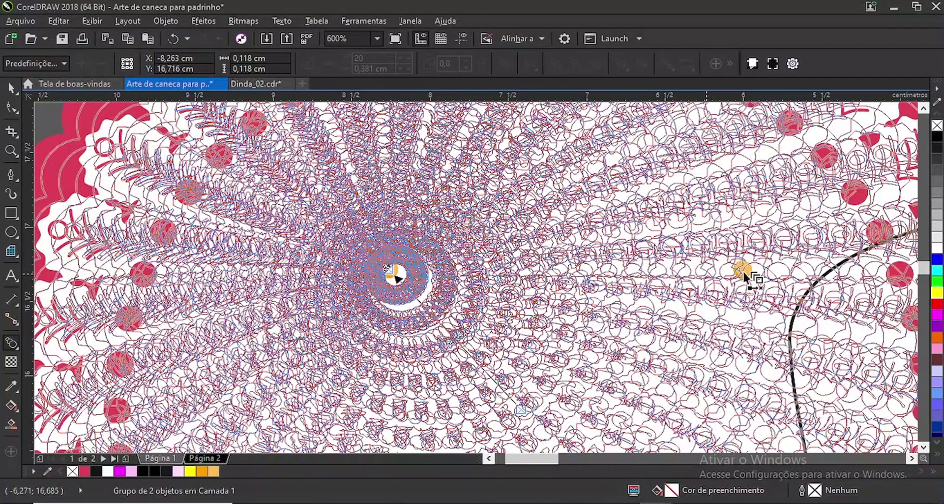
pyautogui.scroll(1, 436, 266)
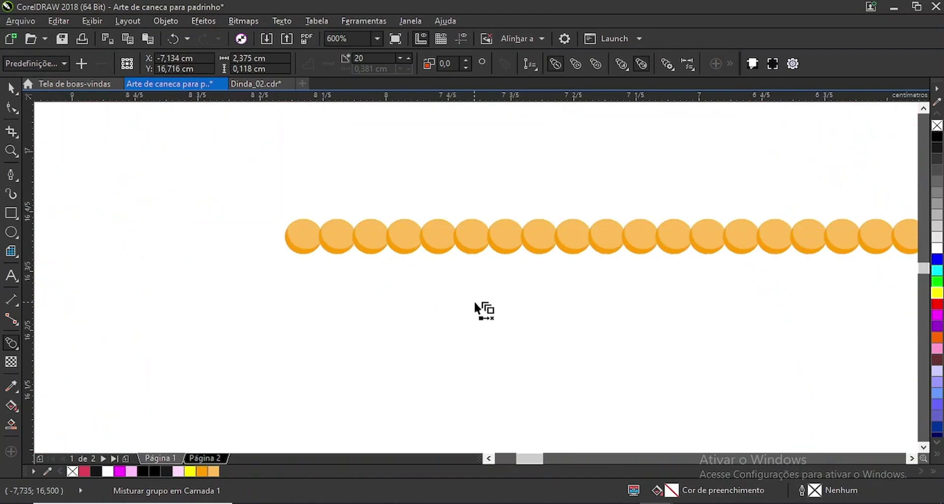
pyautogui.scroll(-2, 433, 263)
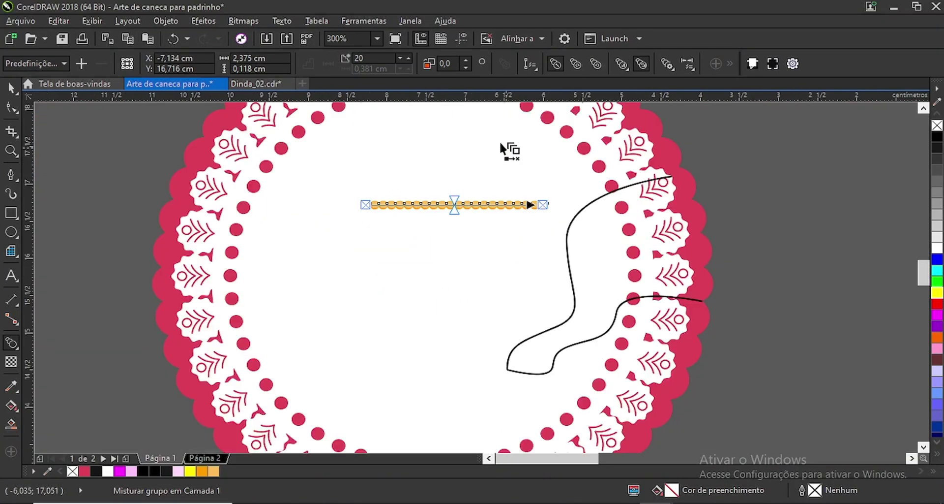
# Assign the upper S-shaped curve as the blend's new path and spread the beads along the full path.
pyautogui.click(534, 64)
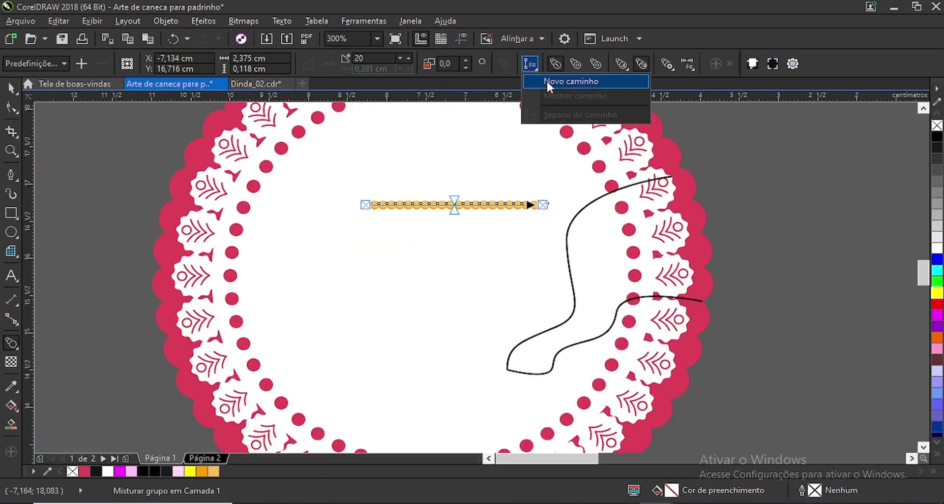
pyautogui.click(546, 81)
pyautogui.click(582, 210)
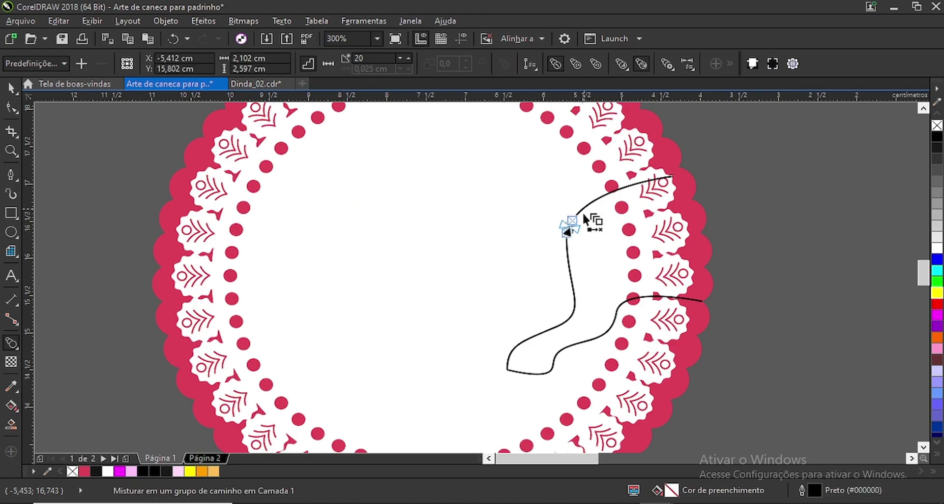
pyautogui.scroll(2, 582, 218)
pyautogui.scroll(-1, 551, 193)
pyautogui.click(666, 63)
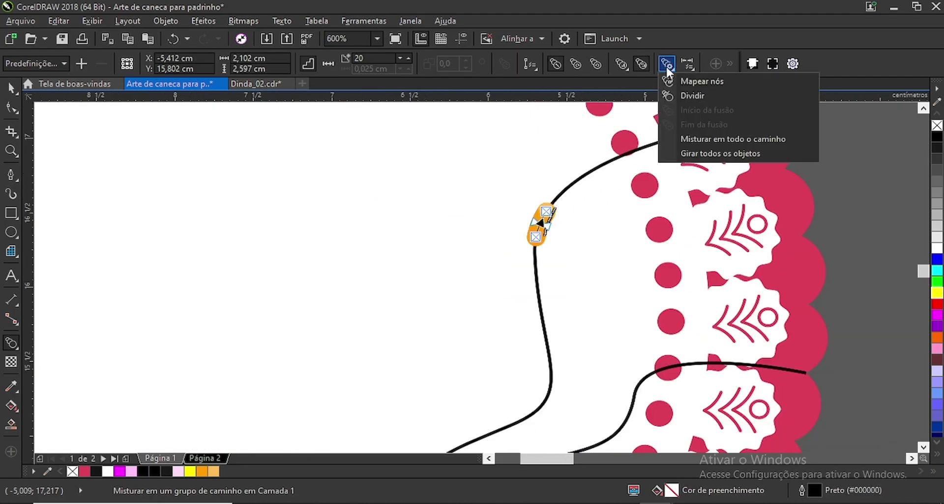
pyautogui.click(704, 139)
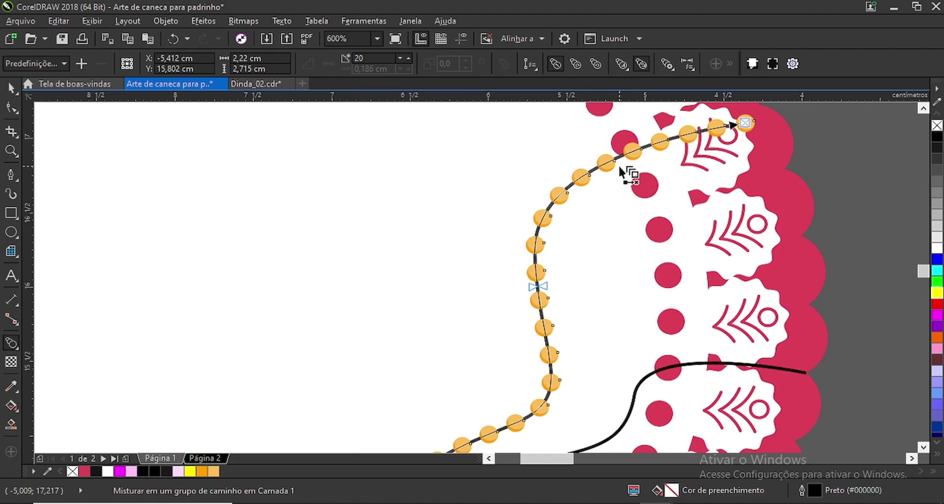
# Increase the number of blend steps along the S-shaped curve to 33.
pyautogui.scroll(-1, 619, 166)
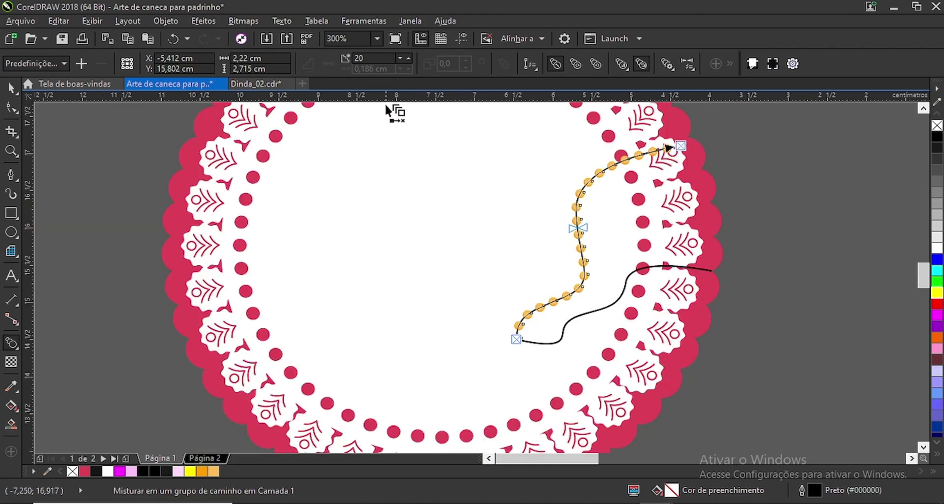
pyautogui.click(408, 57)
pyautogui.click(408, 57)
pyautogui.click(408, 57)
pyautogui.click(408, 57)
pyautogui.click(408, 57)
pyautogui.scroll(4, 600, 273)
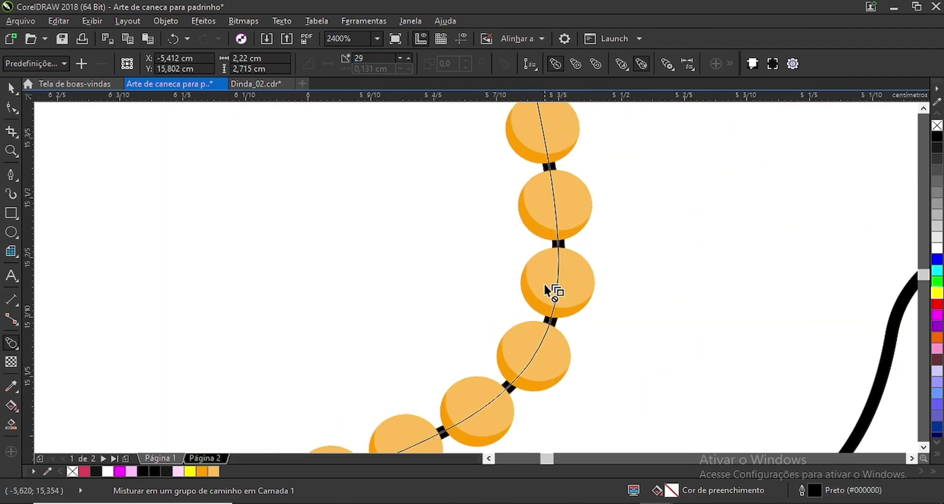
pyautogui.click(408, 58)
pyautogui.click(408, 57)
pyautogui.click(407, 58)
pyautogui.click(407, 58)
pyautogui.scroll(-3, 566, 230)
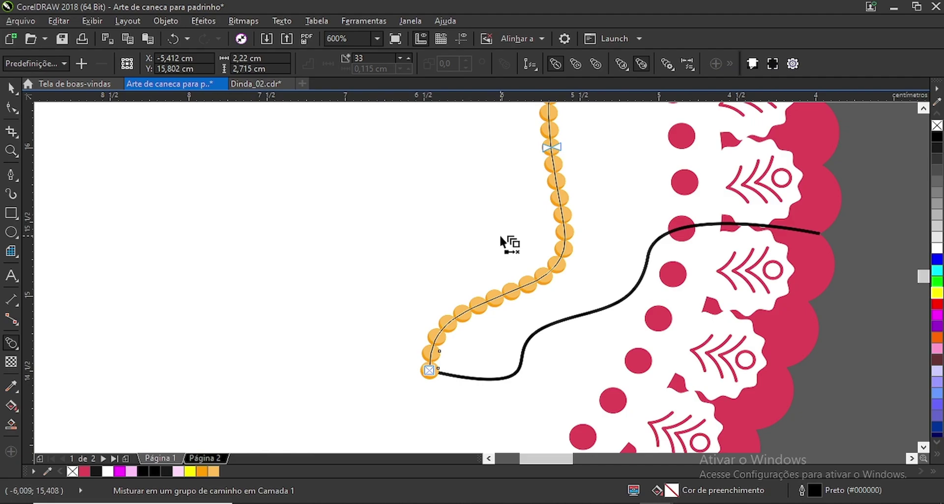
# Rotate all the blended beads along the path and raise the number of blend steps to 40.
pyautogui.click(668, 64)
pyautogui.click(679, 153)
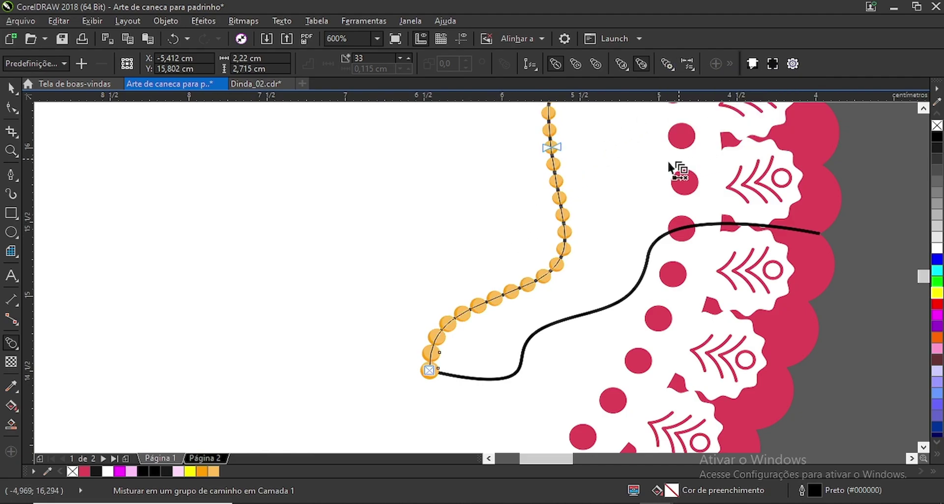
pyautogui.scroll(3, 542, 290)
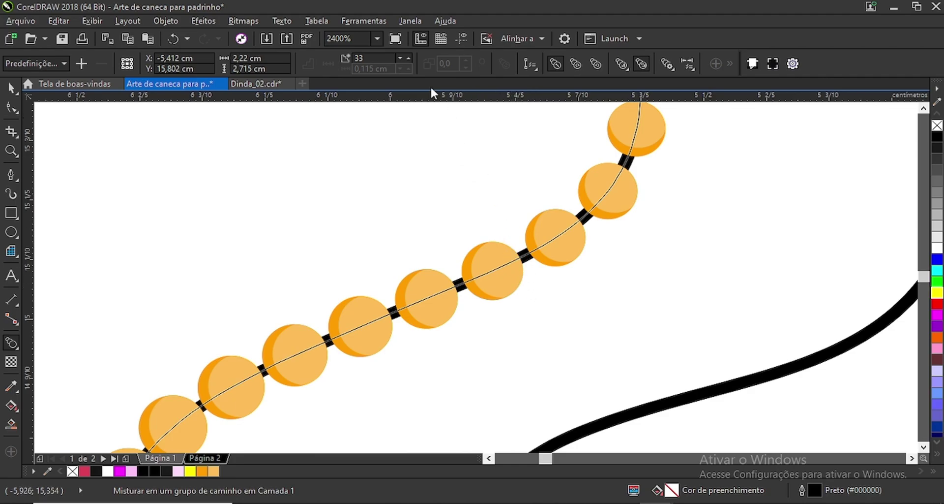
pyautogui.click(407, 58)
pyautogui.click(408, 57)
pyautogui.click(407, 57)
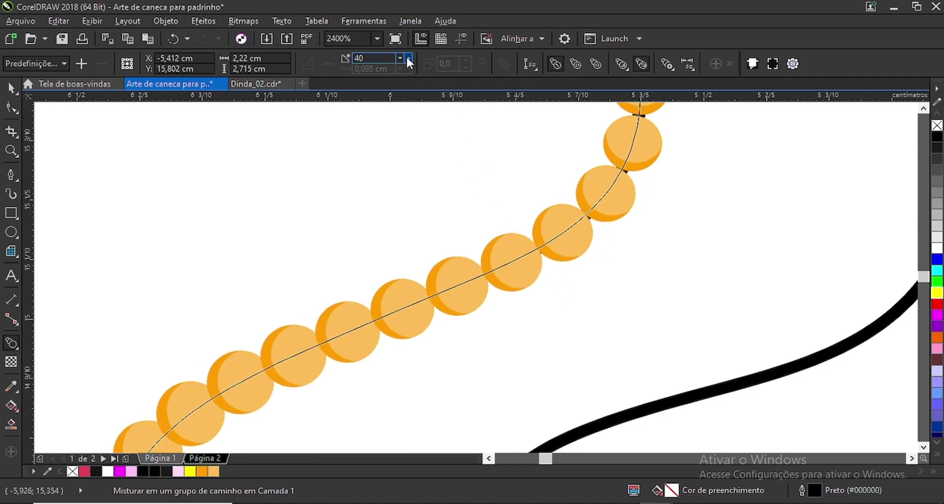
# Break the upper bead blend apart from its path and delete the black guide curve beneath the beads.
pyautogui.scroll(-3, 464, 228)
pyautogui.click(12, 88)
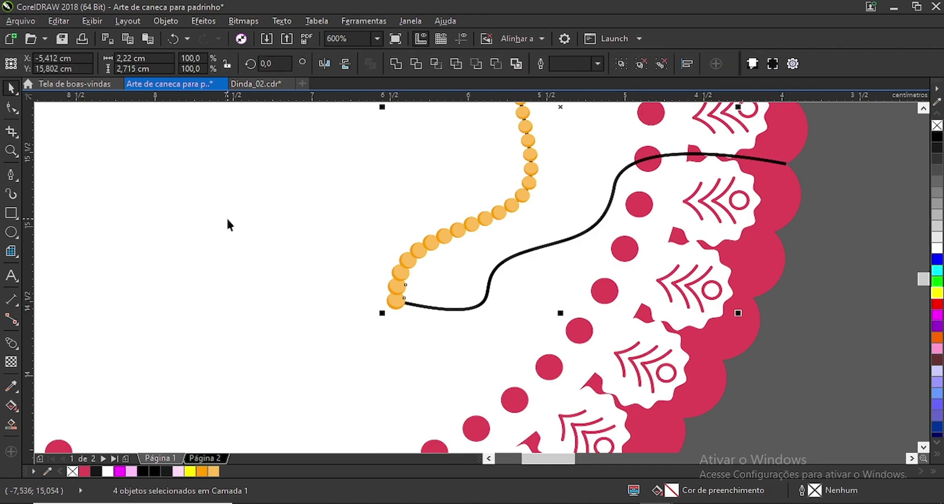
pyautogui.click(766, 350)
pyautogui.scroll(4, 465, 209)
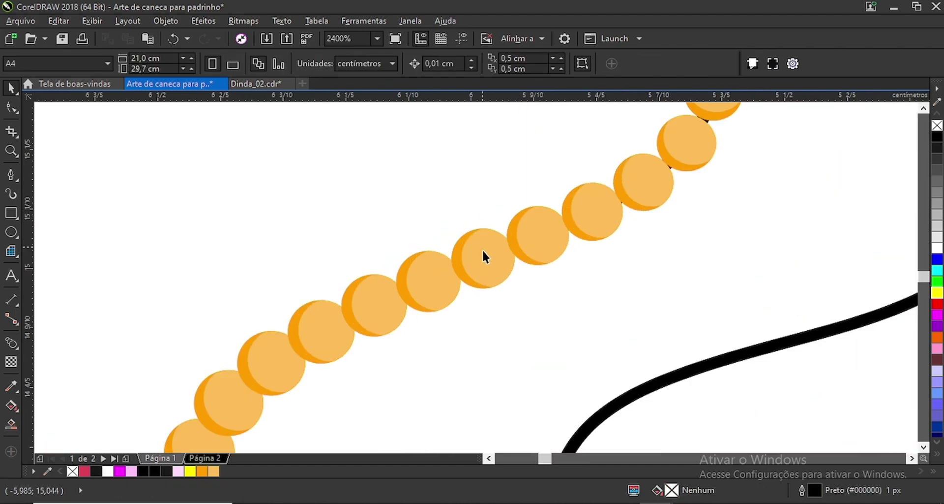
pyautogui.click(481, 256)
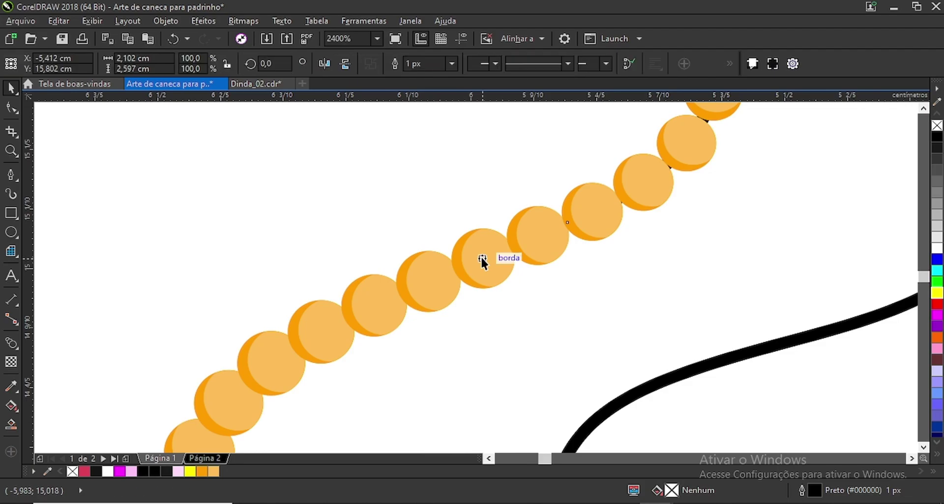
pyautogui.scroll(-4, 448, 236)
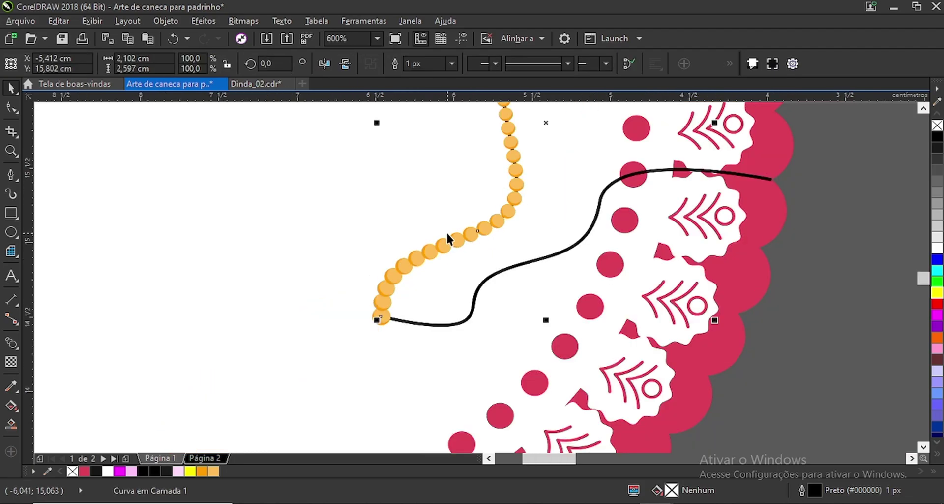
pyautogui.click(447, 235)
pyautogui.scroll(-1, 445, 252)
pyautogui.scroll(1, 484, 256)
pyautogui.scroll(-1, 485, 255)
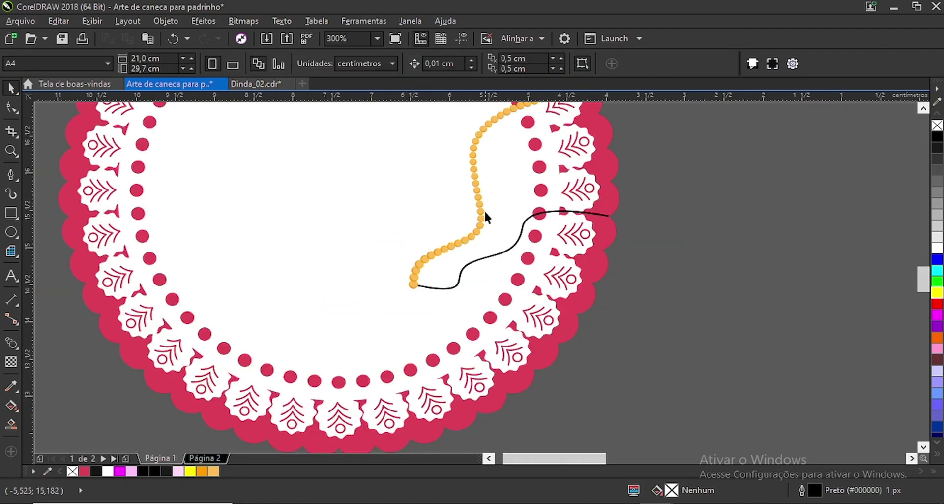
pyautogui.scroll(-1, 486, 201)
pyautogui.scroll(1, 524, 197)
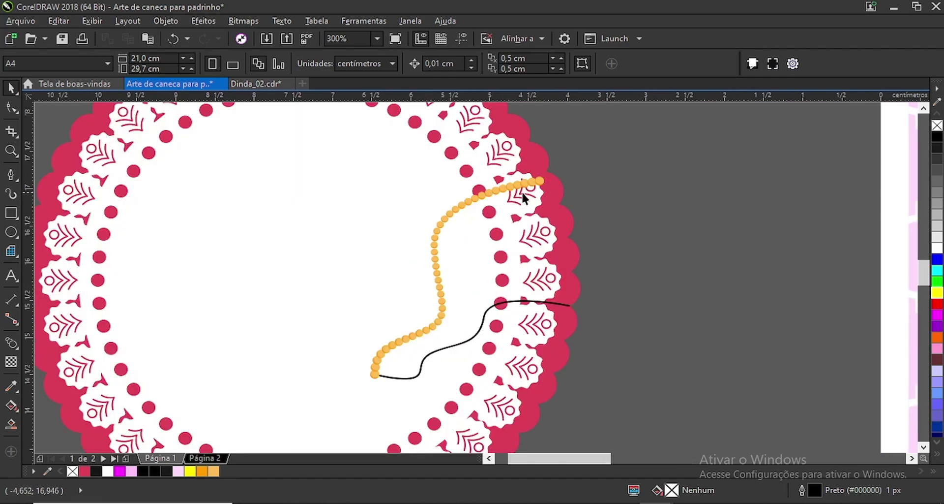
# Duplicate the bead at the outer end of the upper string and place the copy in the frame's blank white interior.
pyautogui.scroll(1, 550, 180)
pyautogui.click(558, 172)
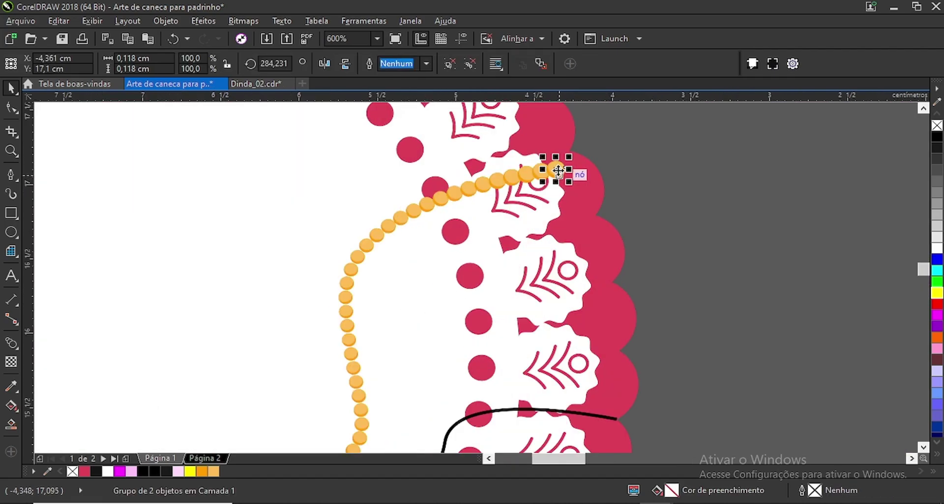
pyautogui.moveTo(560, 169); pyautogui.dragTo(305, 232)
pyautogui.scroll(-1, 349, 223)
pyautogui.scroll(1, 323, 256)
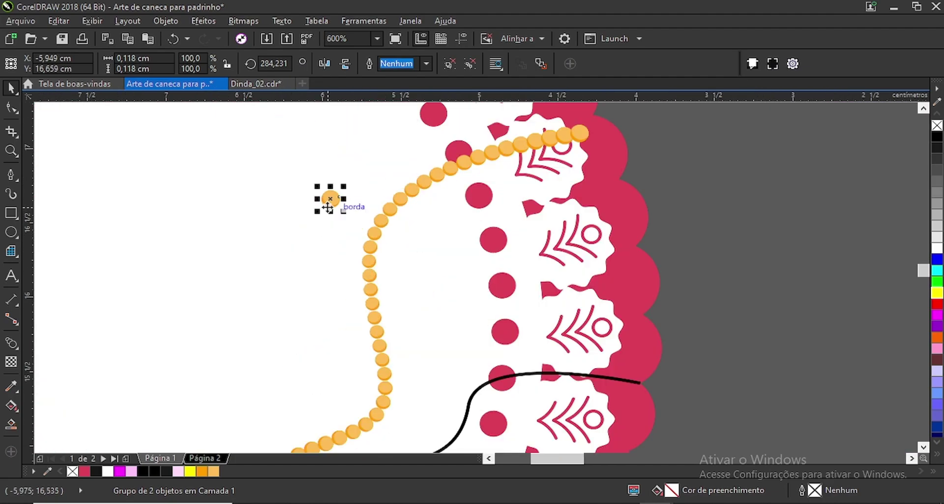
pyautogui.moveTo(329, 198); pyautogui.dragTo(194, 236)
pyautogui.scroll(-1, 319, 250)
pyautogui.scroll(2, 262, 232)
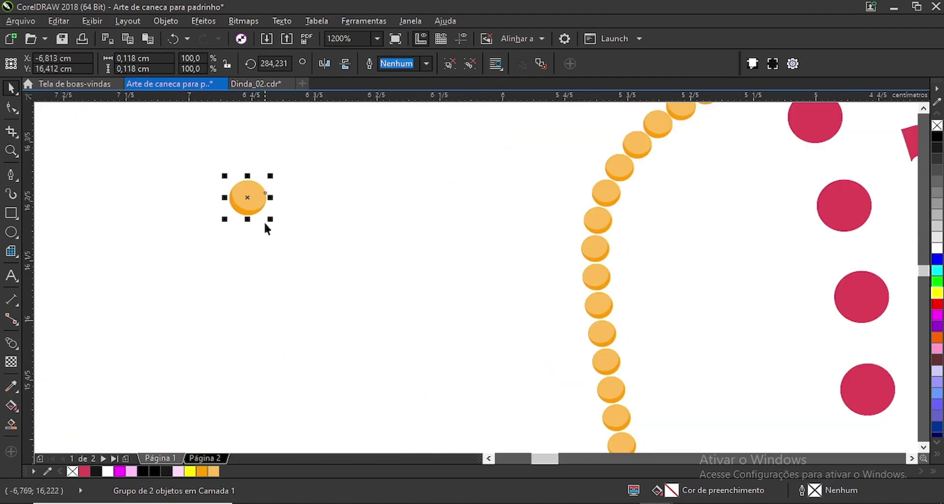
# Shrink the copied bead to about 0.084 cm and move it outside the round lace frame, onto the empty gray area.
pyautogui.moveTo(272, 178); pyautogui.dragTo(260, 184)
pyautogui.scroll(-2, 373, 235)
pyautogui.scroll(-1, 364, 226)
pyautogui.scroll(3, 350, 224)
pyautogui.click(65, 203)
pyautogui.scroll(-2, 223, 253)
pyautogui.moveTo(266, 245); pyautogui.dragTo(601, 230)
pyautogui.scroll(2, 605, 235)
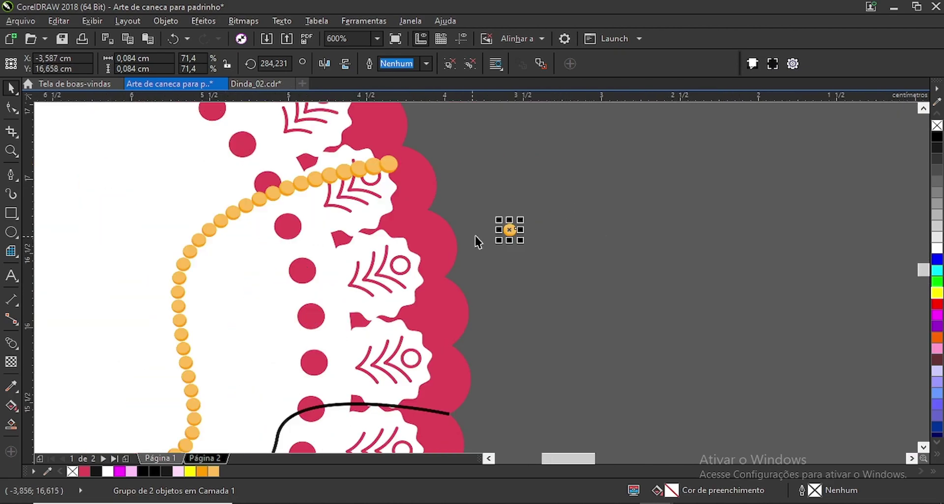
# Enlarge the loose bead to about 0.103 cm and place a duplicate level with it, farther from the lace frame.
pyautogui.scroll(2, 513, 227)
pyautogui.moveTo(525, 214); pyautogui.dragTo(532, 201)
pyautogui.scroll(-1, 457, 240)
pyautogui.moveTo(481, 235); pyautogui.dragTo(749, 241)
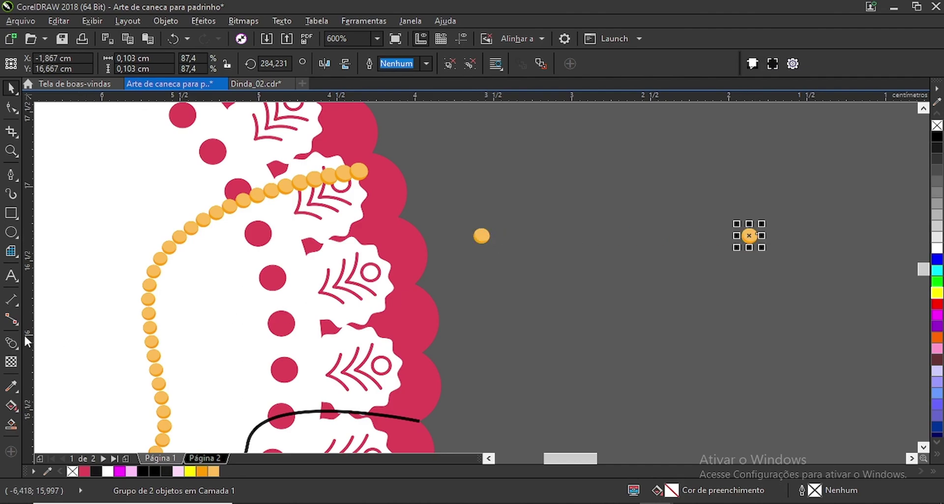
# Blend the two loose beads with 20 steps and assign the lower wavy curve as the blend's new path.
pyautogui.click(13, 340)
pyautogui.moveTo(482, 237); pyautogui.dragTo(747, 237)
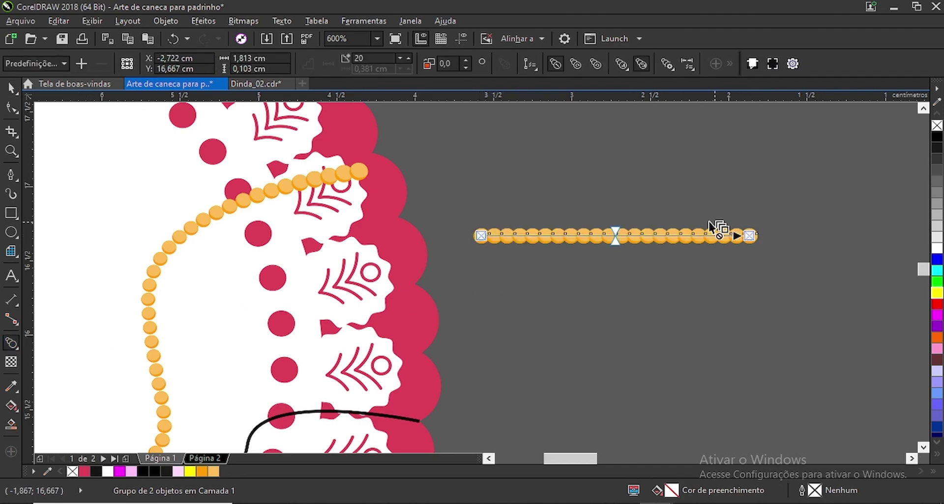
pyautogui.click(532, 64)
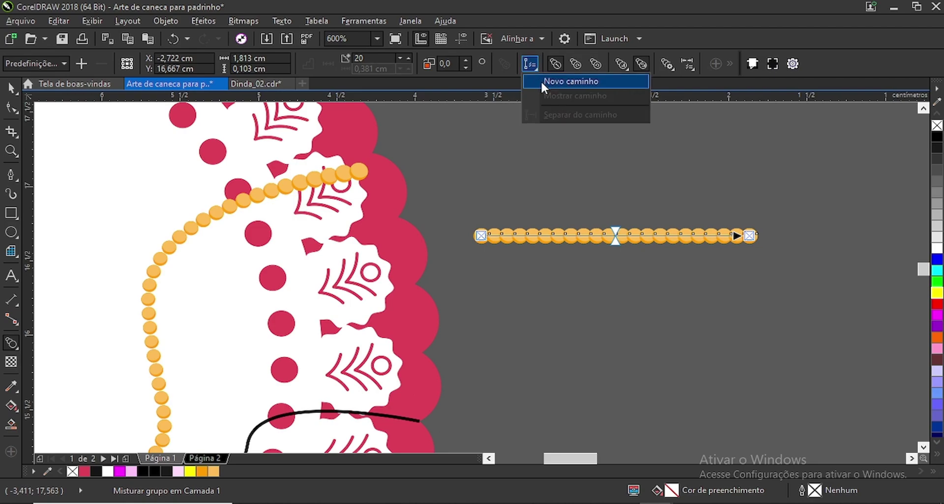
pyautogui.click(543, 83)
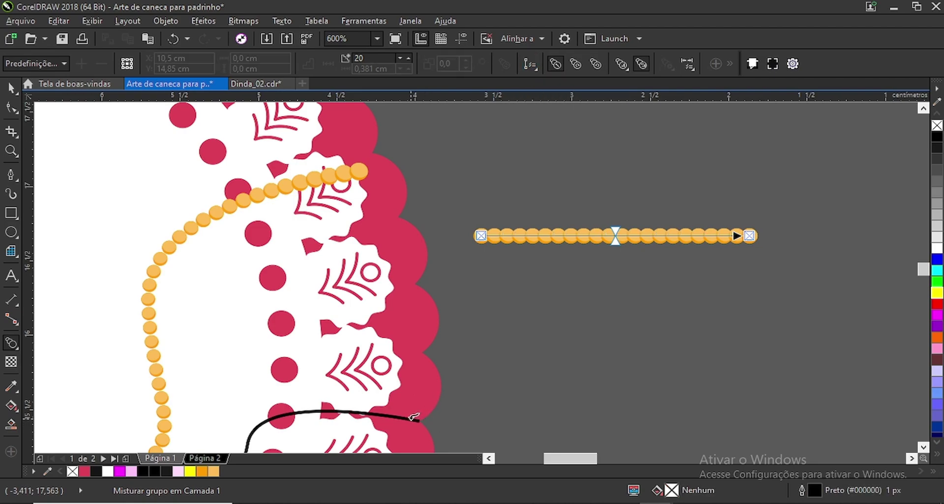
pyautogui.click(410, 418)
pyautogui.scroll(-2, 461, 347)
pyautogui.scroll(1, 462, 346)
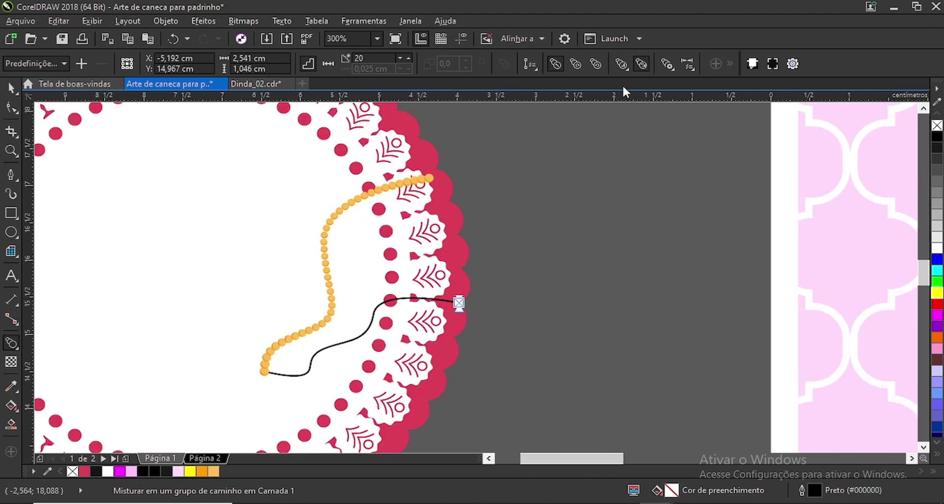
# Spread the blended beads along the full lower curve and increase the number of blend steps to 29.
pyautogui.click(691, 69)
pyautogui.click(668, 66)
pyautogui.click(669, 66)
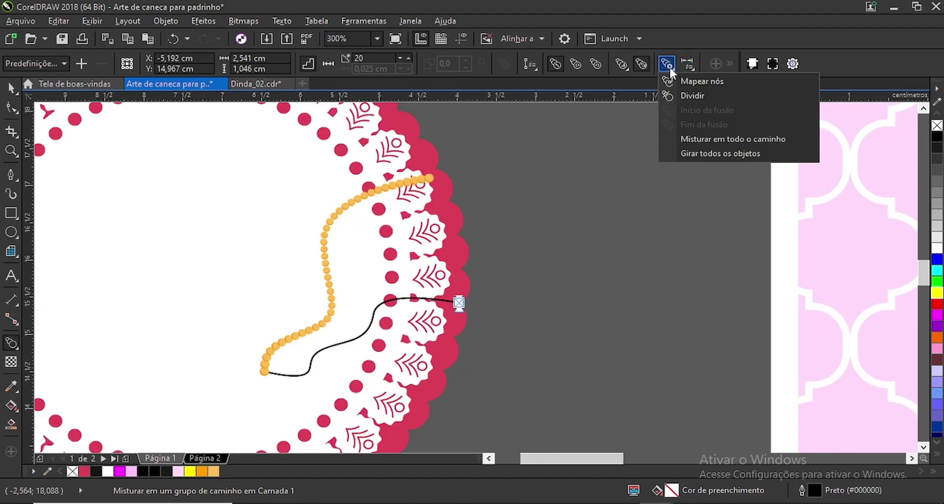
pyautogui.click(701, 137)
pyautogui.scroll(2, 320, 363)
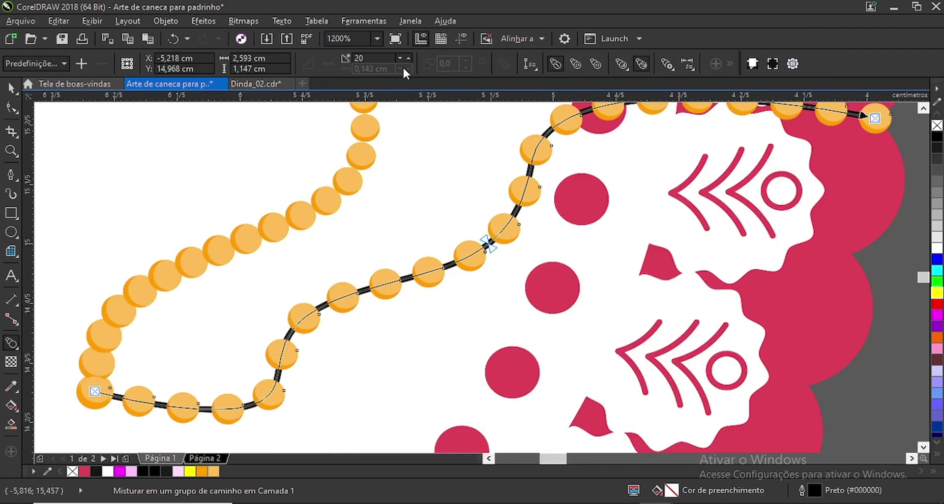
pyautogui.click(407, 57)
pyautogui.click(408, 57)
pyautogui.click(407, 57)
pyautogui.click(408, 58)
pyautogui.click(407, 58)
pyautogui.scroll(-2, 448, 197)
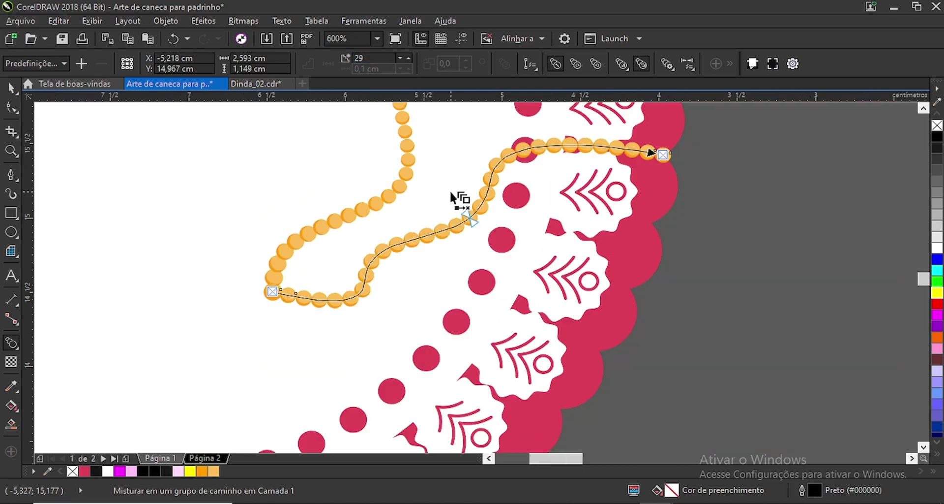
pyautogui.scroll(-1, 450, 202)
pyautogui.scroll(1, 413, 248)
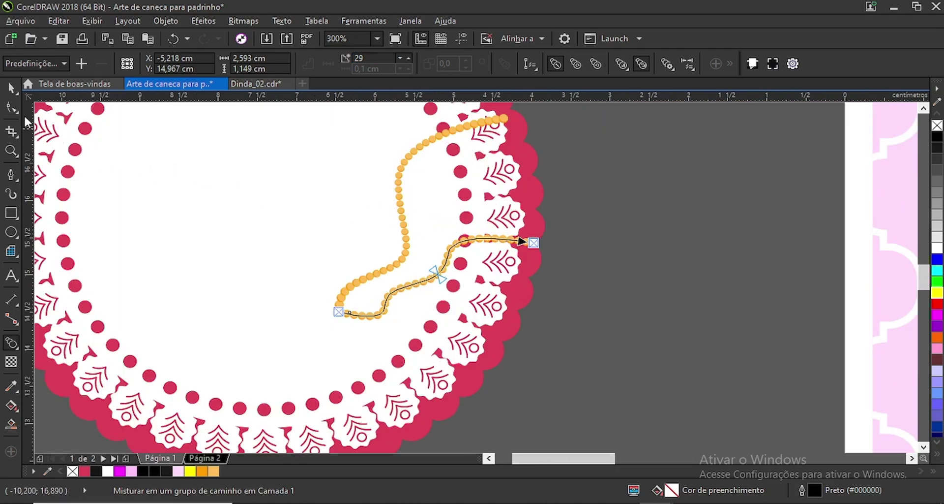
# Break the lower bead blend apart from its path and delete the black guide curve beneath it.
pyautogui.click(11, 89)
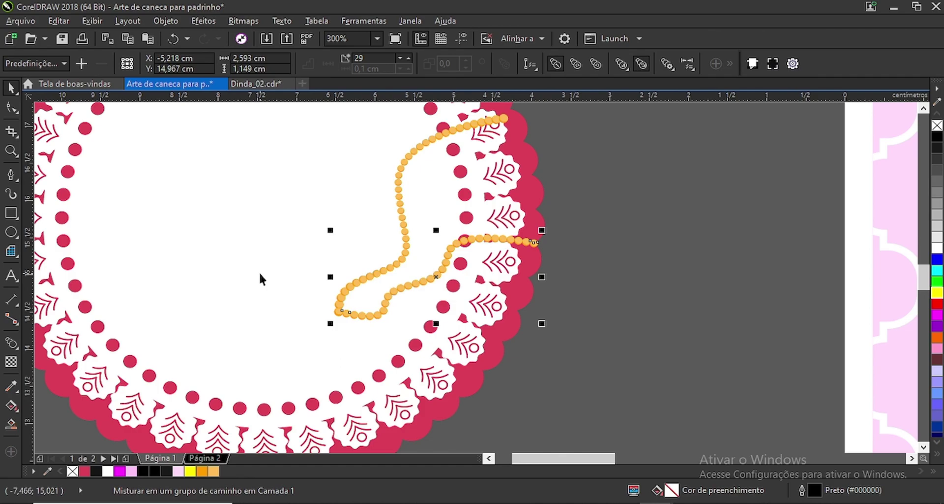
pyautogui.hotkey('ctrl', 'k')
pyautogui.press('Escape')
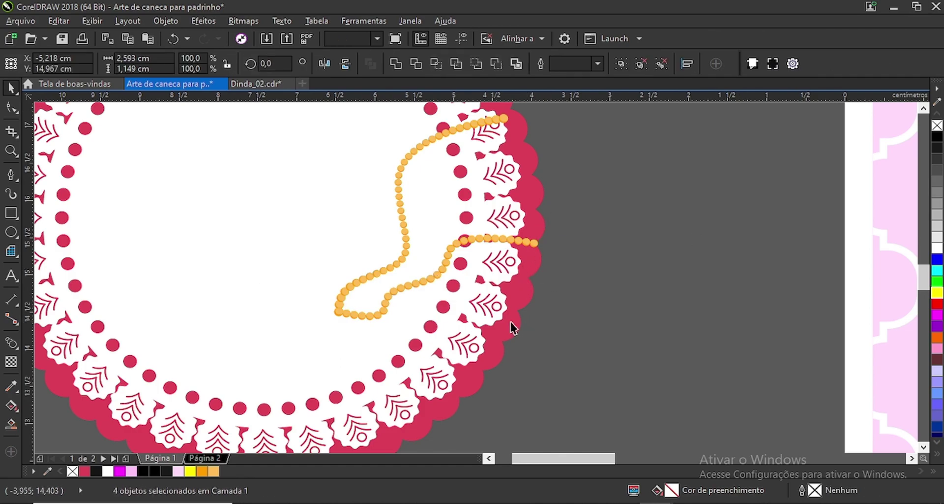
pyautogui.scroll(5, 524, 321)
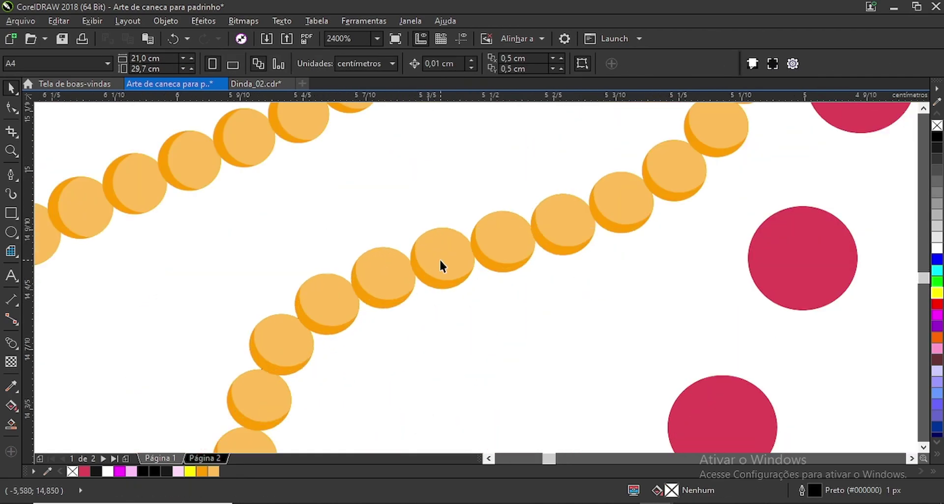
pyautogui.click(438, 258)
pyautogui.scroll(-3, 428, 290)
pyautogui.press('Escape')
pyautogui.scroll(-4, 425, 293)
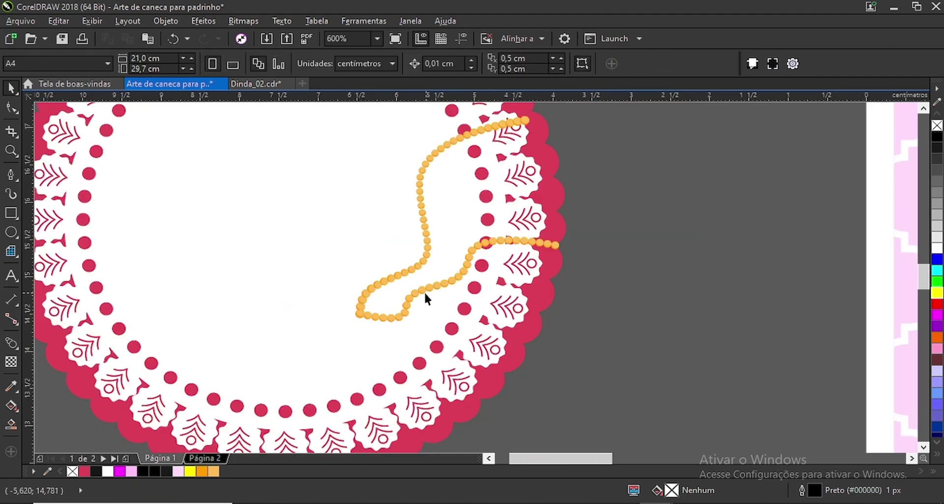
pyautogui.scroll(1, 473, 206)
# Extend the upper string toward the frame's outer edge with two copies of its end bead.
pyautogui.scroll(4, 473, 206)
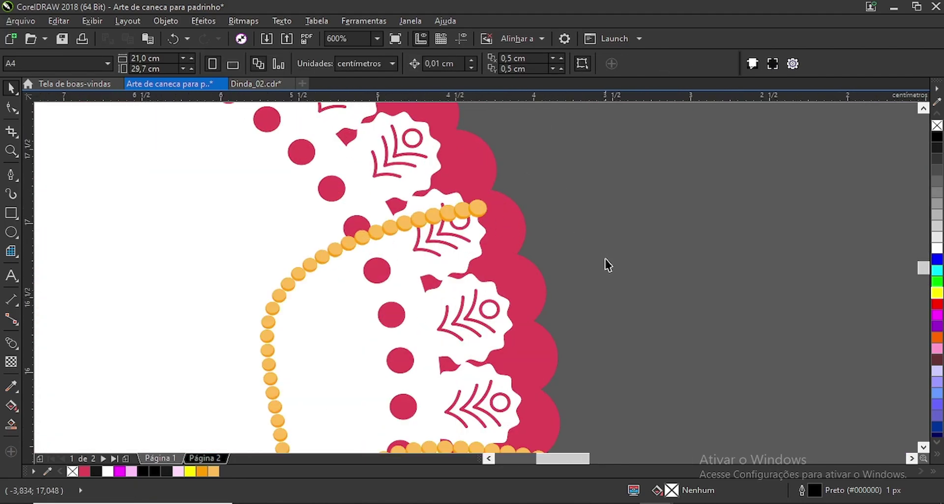
pyautogui.moveTo(458, 181); pyautogui.dragTo(457, 180)
pyautogui.scroll(3, 482, 202)
pyautogui.moveTo(449, 237); pyautogui.dragTo(643, 217)
pyautogui.scroll(-3, 430, 182)
pyautogui.scroll(-3, 459, 199)
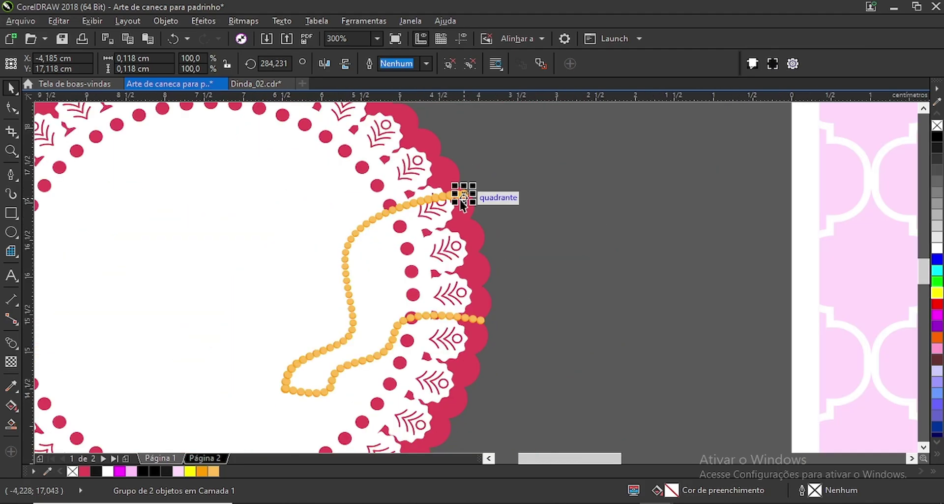
# Select all the beads of both strings and group them into one object.
pyautogui.click(562, 305)
pyautogui.scroll(-1, 501, 260)
pyautogui.scroll(1, 470, 341)
pyautogui.scroll(-1, 548, 343)
pyautogui.moveTo(557, 355); pyautogui.dragTo(414, 209)
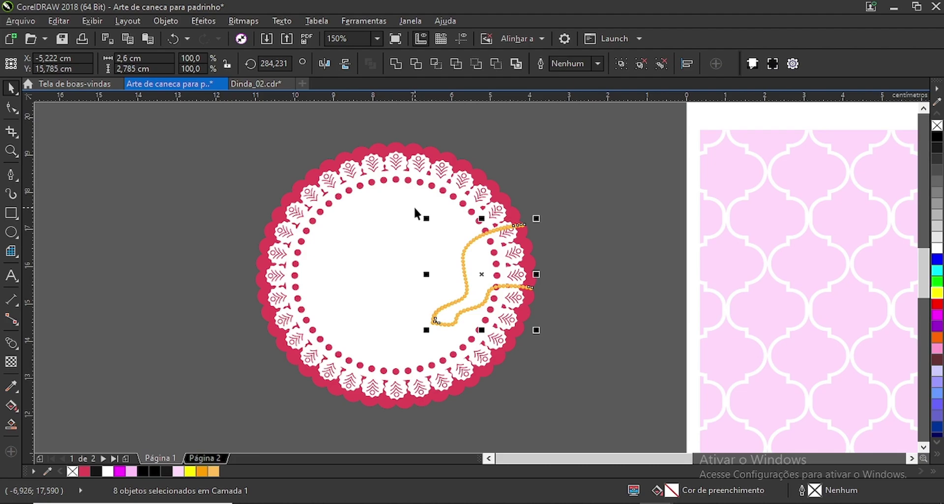
pyautogui.hotkey('ctrl', 'g')
pyautogui.scroll(1, 440, 344)
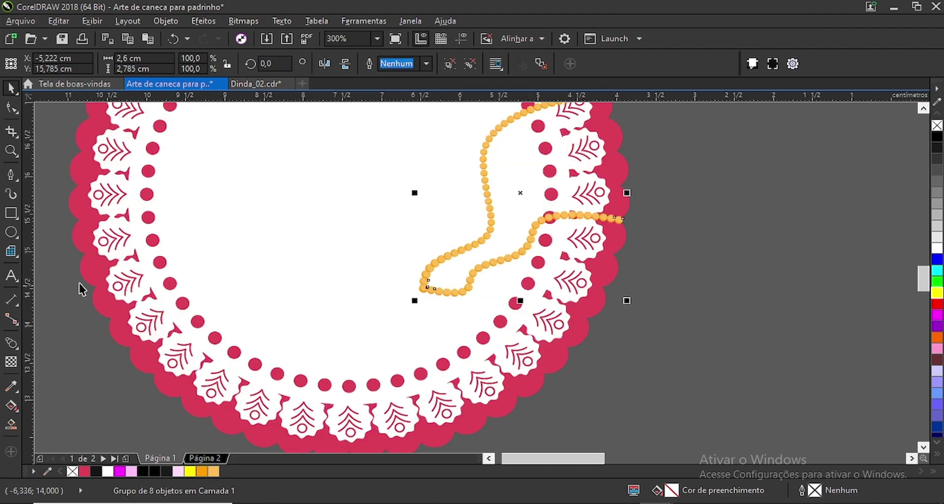
# Draw a vertical rectangle about 0.045 by 0.184 cm below the strings' joining bead, filled orange #FF9D00 without an outline.
pyautogui.scroll(1, 397, 344)
pyautogui.scroll(1, 445, 265)
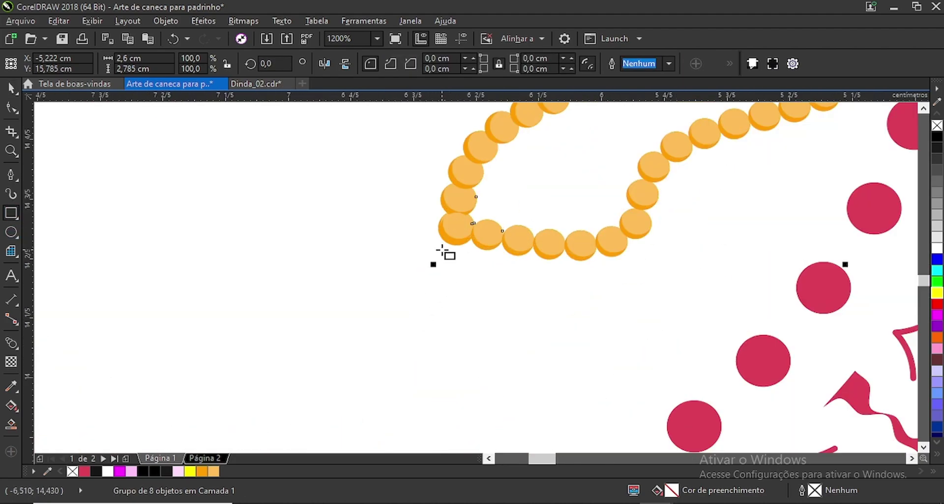
pyautogui.scroll(1, 443, 246)
pyautogui.moveTo(449, 239); pyautogui.dragTo(481, 353)
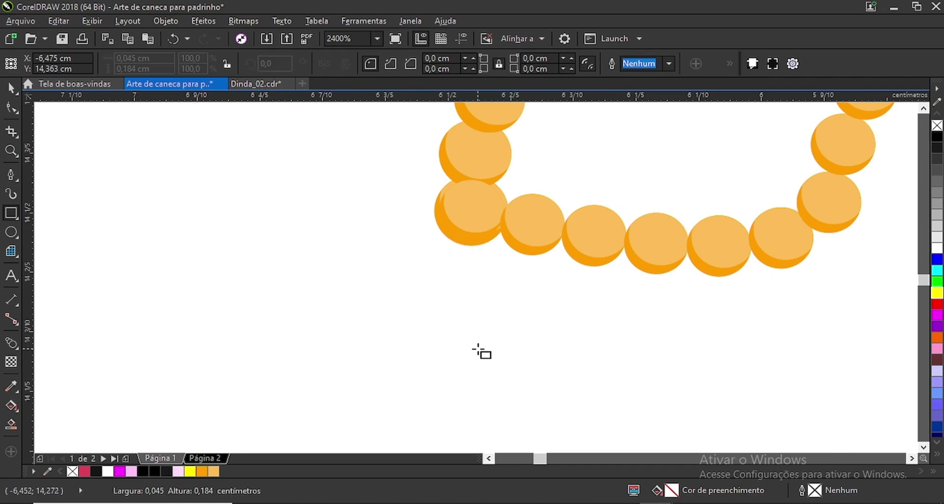
pyautogui.click(205, 472)
pyautogui.rightClick(72, 471)
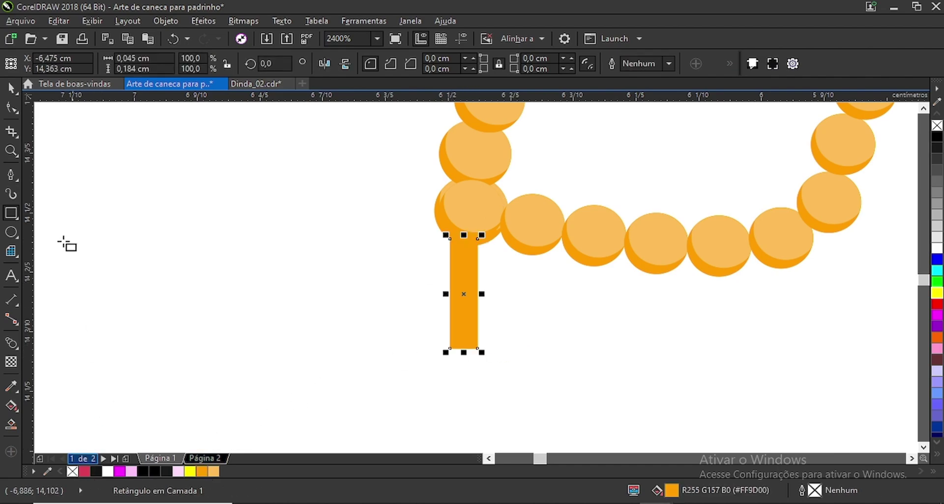
pyautogui.click(11, 91)
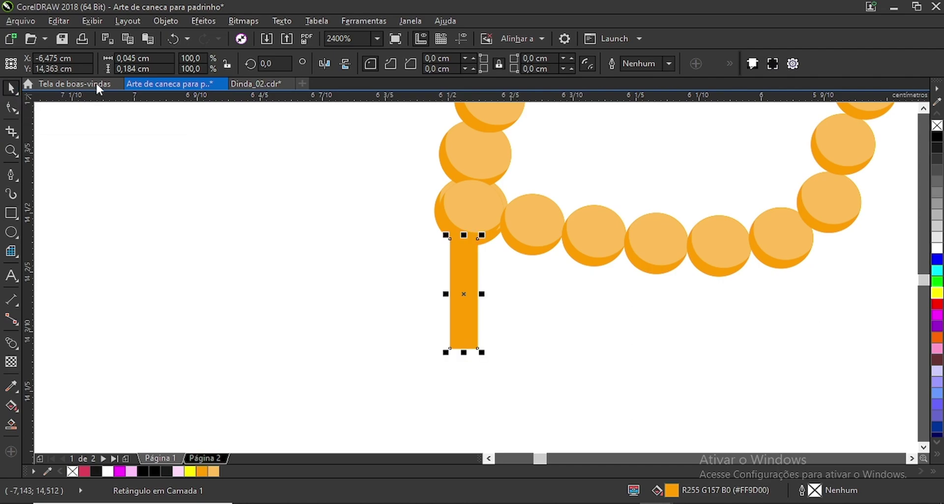
# Draw a horizontal rectangle about 0.418 by 0.098 cm just below the orange bar as the cross's arm.
pyautogui.click(9, 216)
pyautogui.scroll(-2, 364, 209)
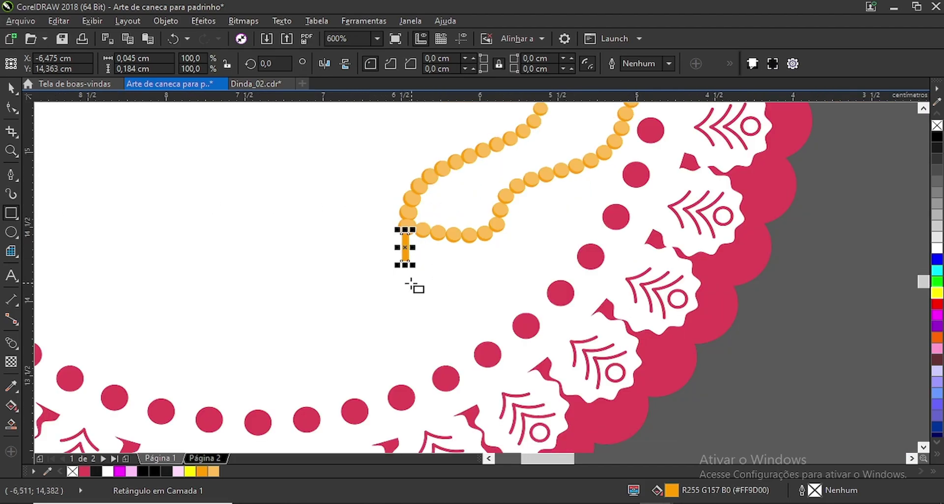
pyautogui.scroll(2, 409, 281)
pyautogui.moveTo(290, 213); pyautogui.dragTo(556, 275)
pyautogui.click(13, 88)
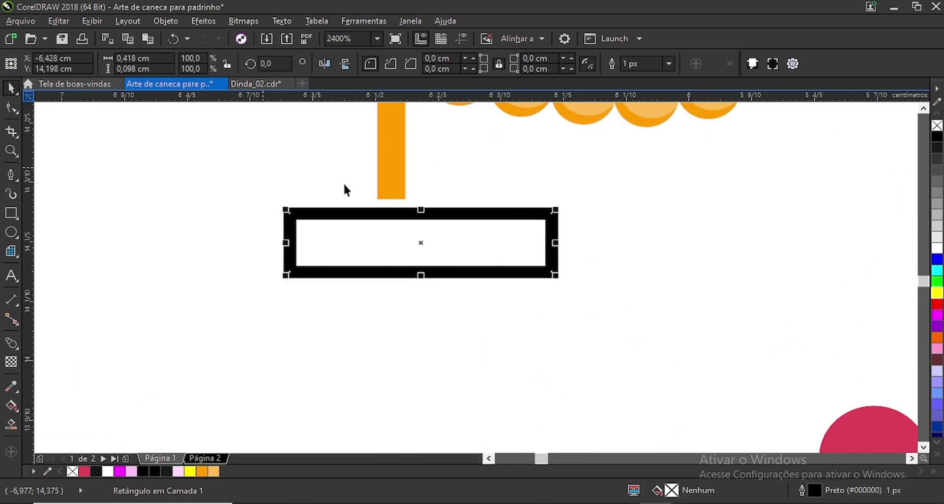
# Duplicate the rectangle rotated 270°, then shorten its upper end and lengthen it downward to form a cross about 0.62 cm tall.
pyautogui.click(426, 242)
pyautogui.moveTo(559, 211); pyautogui.dragTo(449, 362)
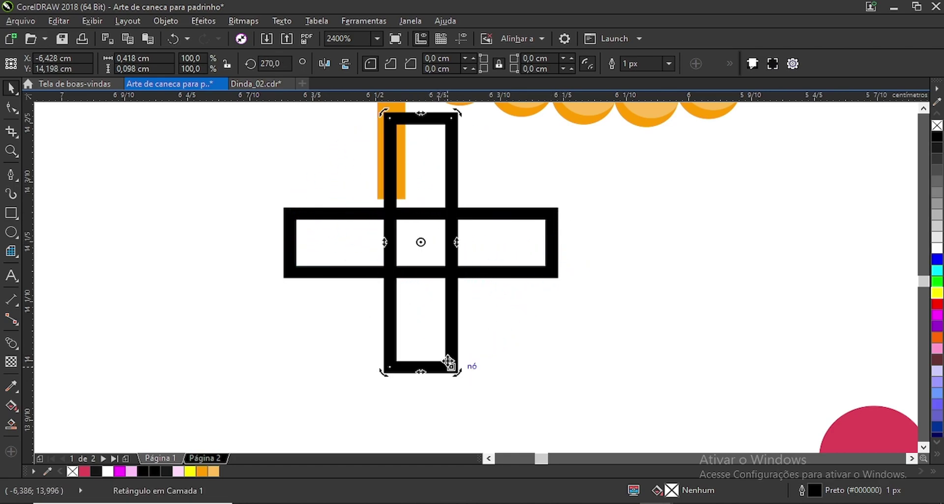
pyautogui.click(429, 118)
pyautogui.moveTo(422, 117)
pyautogui.mouseDown()
pyautogui.moveTo(424, 169)
pyautogui.moveTo(426, 132)
pyautogui.mouseUp()
pyautogui.scroll(-1, 426, 184)
pyautogui.moveTo(429, 277); pyautogui.dragTo(429, 348)
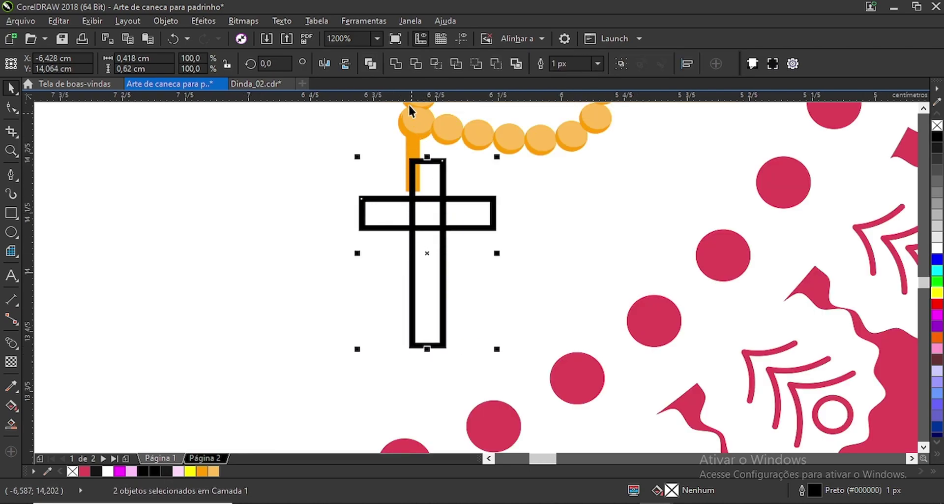
# Weld the two overlapping rectangles into one cross and hang it centred from the lower end of the orange bar.
pyautogui.click(396, 65)
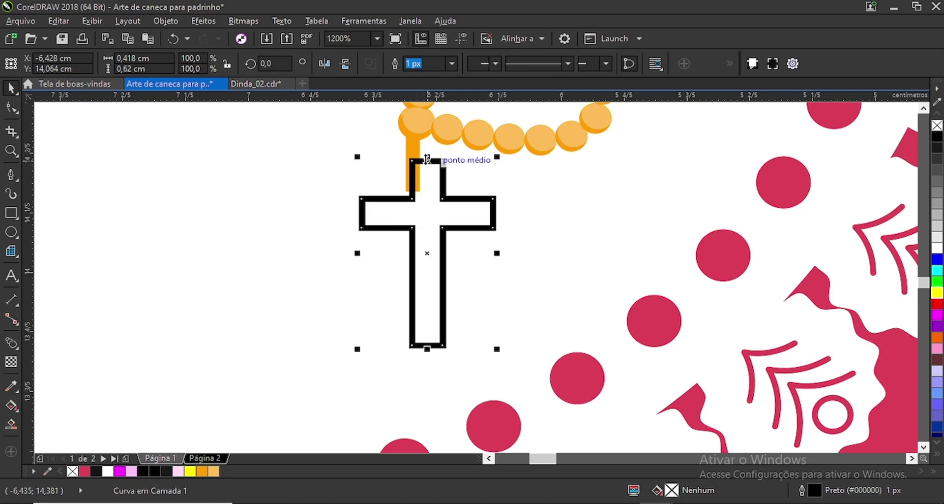
pyautogui.moveTo(427, 158); pyautogui.dragTo(413, 187)
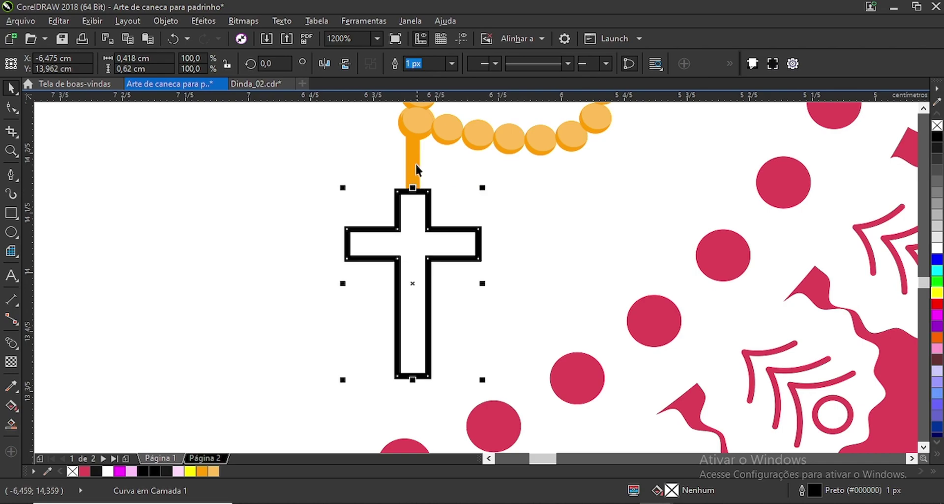
# Fill the cross orange #FF9D00 and weld it with the bar above it into one shape without an outline.
pyautogui.click(202, 471)
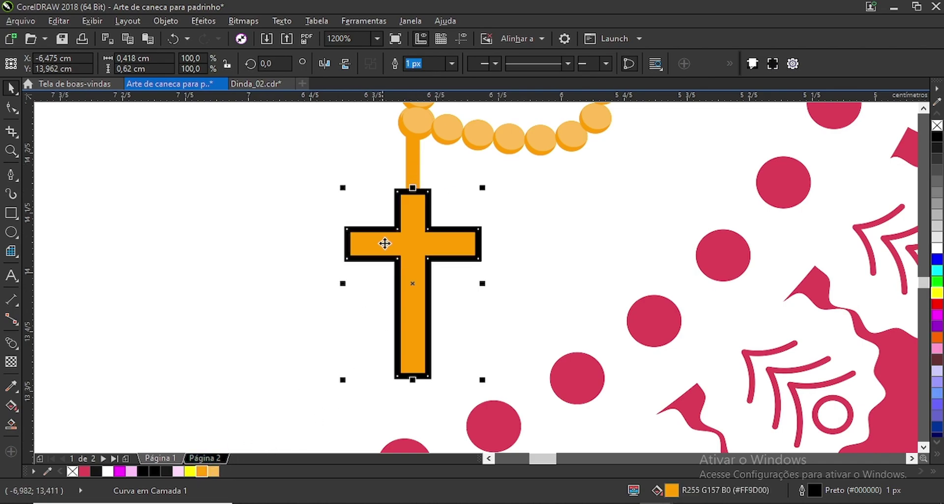
pyautogui.keyDown('shift'); pyautogui.click(411, 165); pyautogui.keyUp('shift')
pyautogui.click(395, 64)
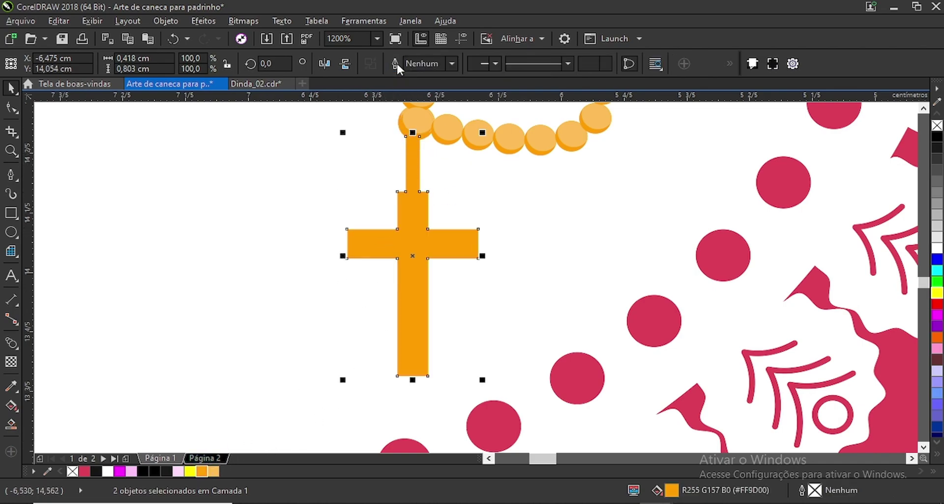
# Group the bead strings and the cross into a single rosary object.
pyautogui.scroll(-3, 394, 298)
pyautogui.moveTo(540, 352); pyautogui.dragTo(385, 167)
pyautogui.hotkey('ctrl', 'g')
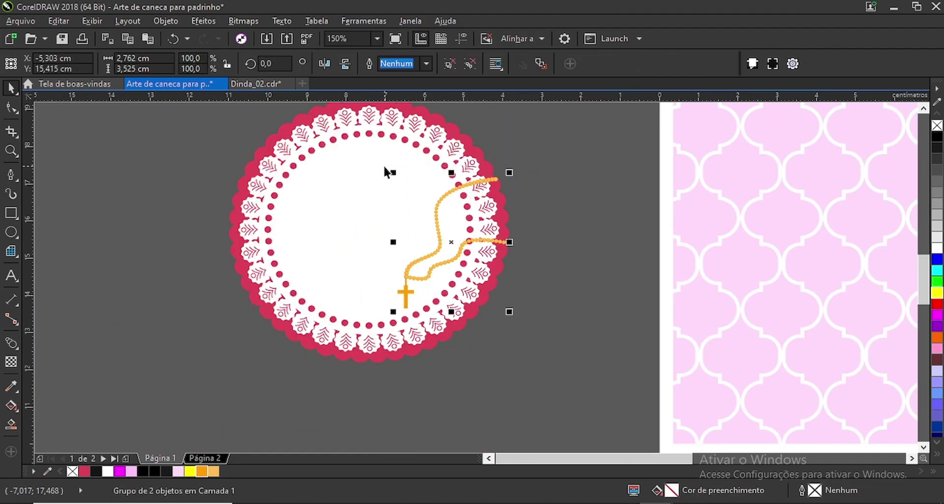
pyautogui.scroll(1, 363, 240)
pyautogui.scroll(-1, 447, 268)
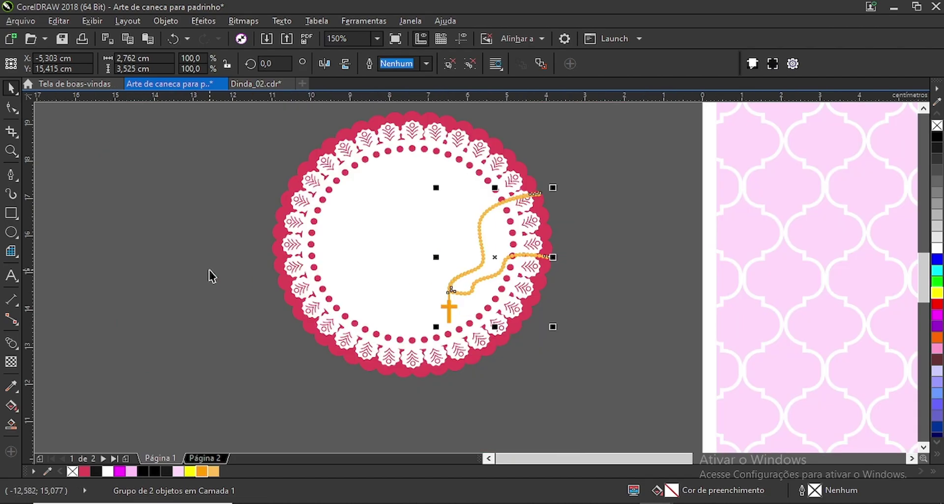
pyautogui.click(208, 271)
pyautogui.scroll(-1, 354, 255)
pyautogui.scroll(1, 357, 252)
pyautogui.scroll(-1, 353, 249)
pyautogui.scroll(1, 349, 253)
pyautogui.scroll(1, 348, 249)
pyautogui.scroll(-1, 348, 250)
pyautogui.scroll(1, 341, 248)
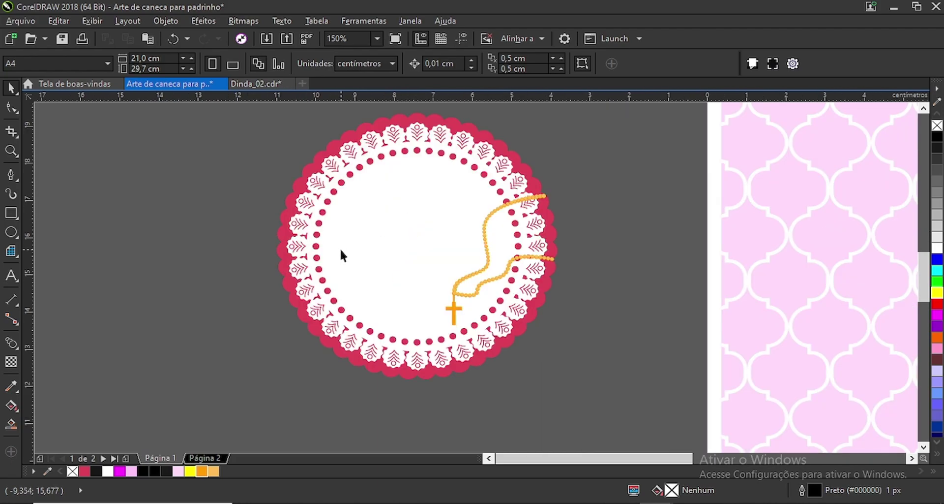
# Add two-line artistic text inside the lace circle, with "Dinda" on the first line and the godmother's first name on the second.
pyautogui.press('F8')
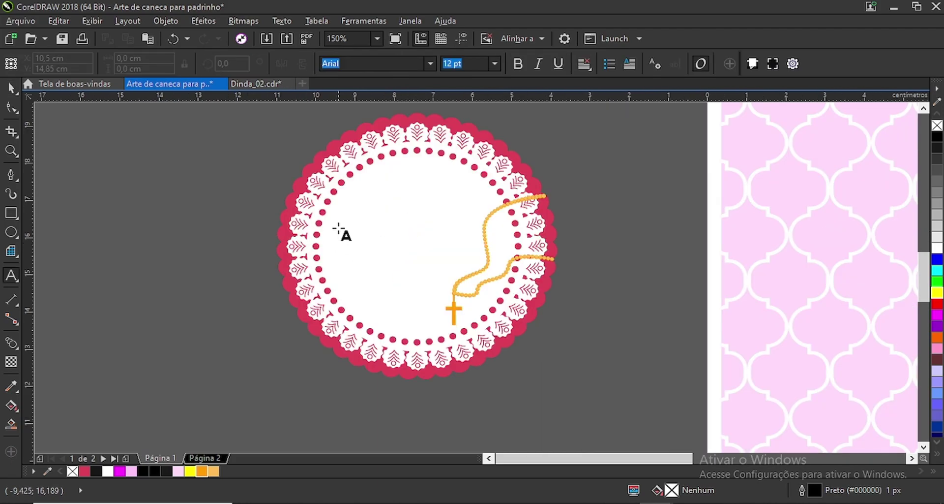
pyautogui.click(351, 209)
pyautogui.scroll(1, 351, 209)
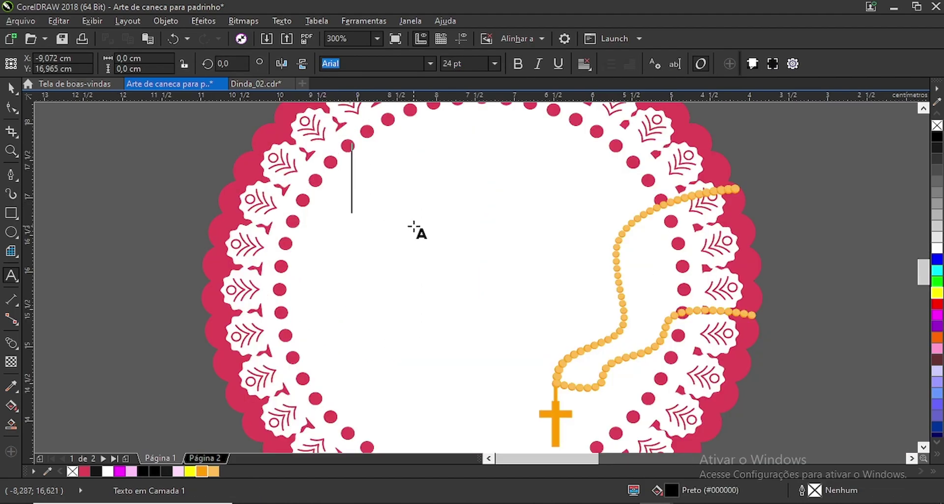
pyautogui.write('d')
pyautogui.press('BackSpace')
pyautogui.write('D')
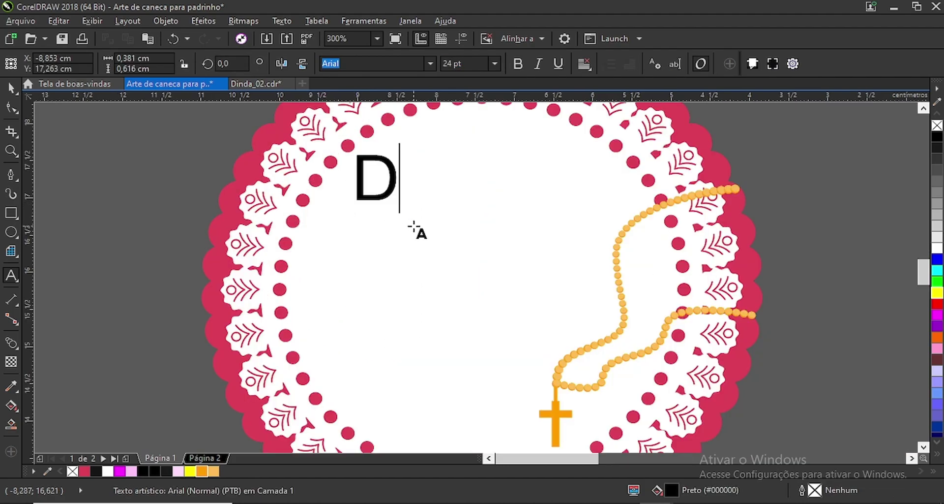
pyautogui.write('inda')
pyautogui.press('Return')
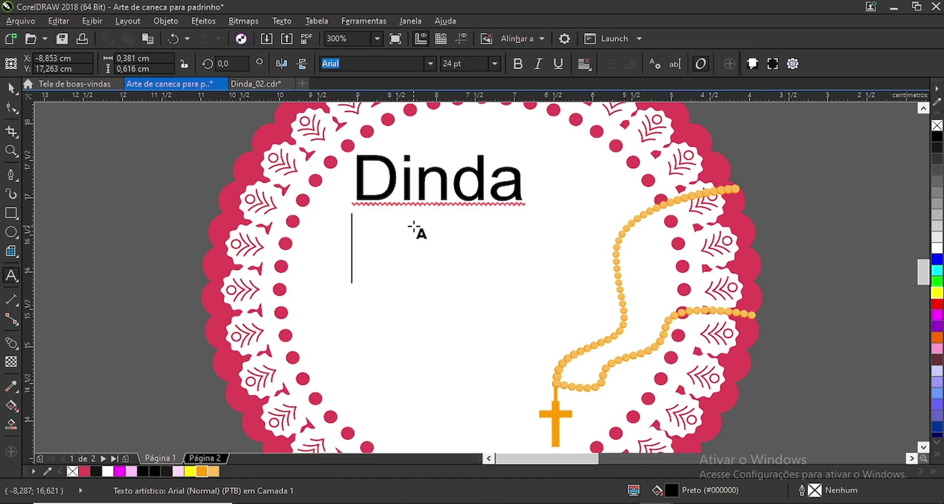
pyautogui.write('Fernanda')
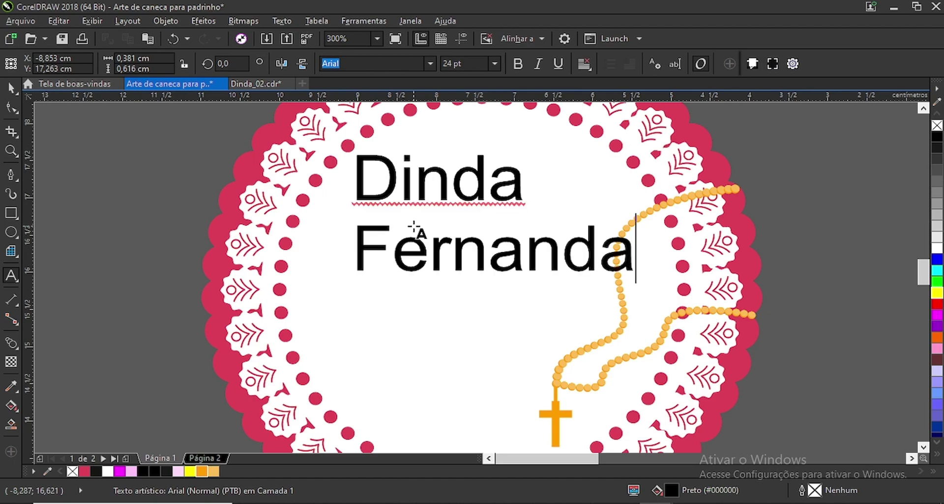
# Set the font of the two-line text to GoodVibrations.
pyautogui.click(11, 89)
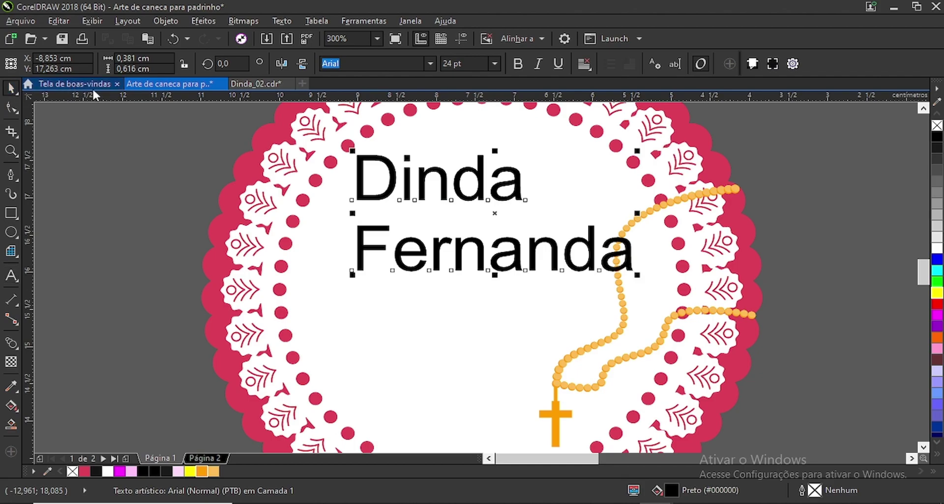
pyautogui.click(430, 64)
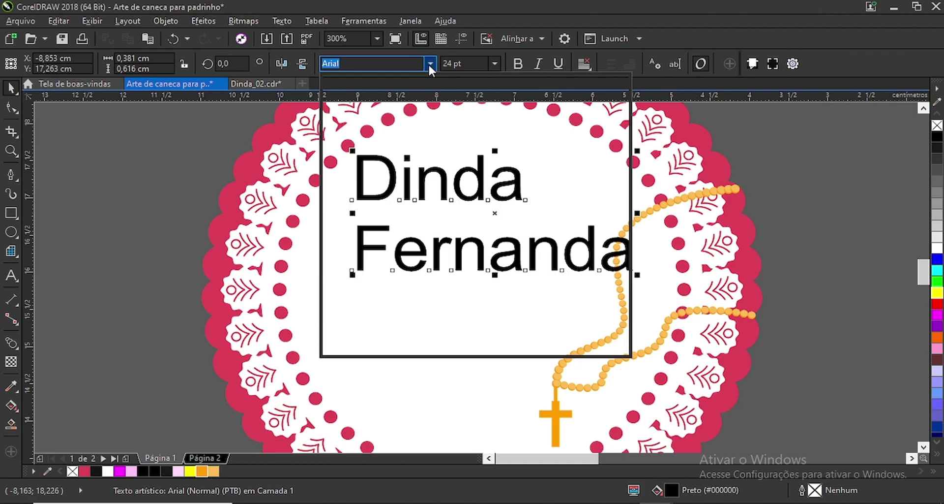
pyautogui.click(418, 102)
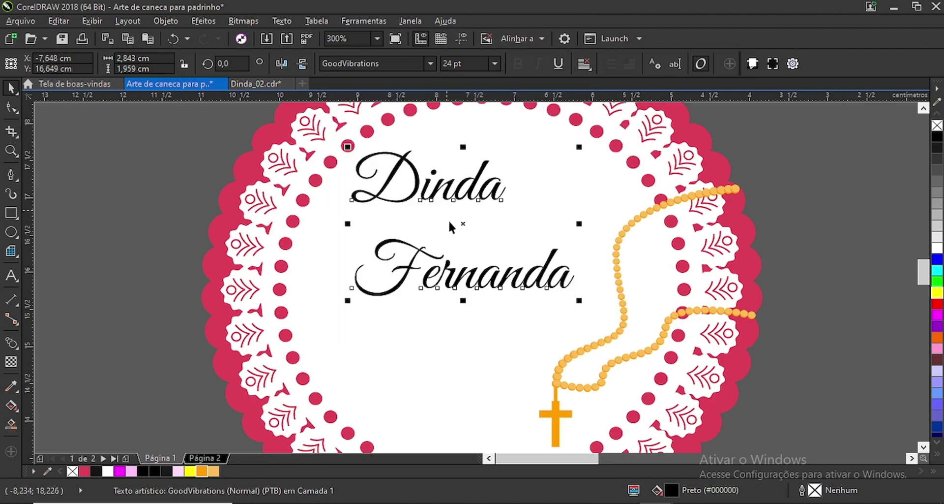
# Tighten the line spacing of the two-line text so the lines sit close together, and centre-align the lines.
pyautogui.click(10, 108)
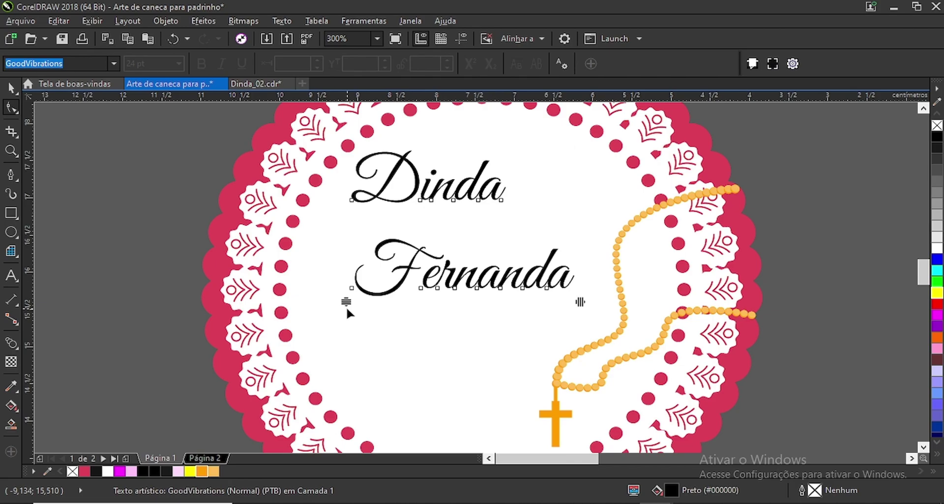
pyautogui.moveTo(345, 303); pyautogui.dragTo(346, 270)
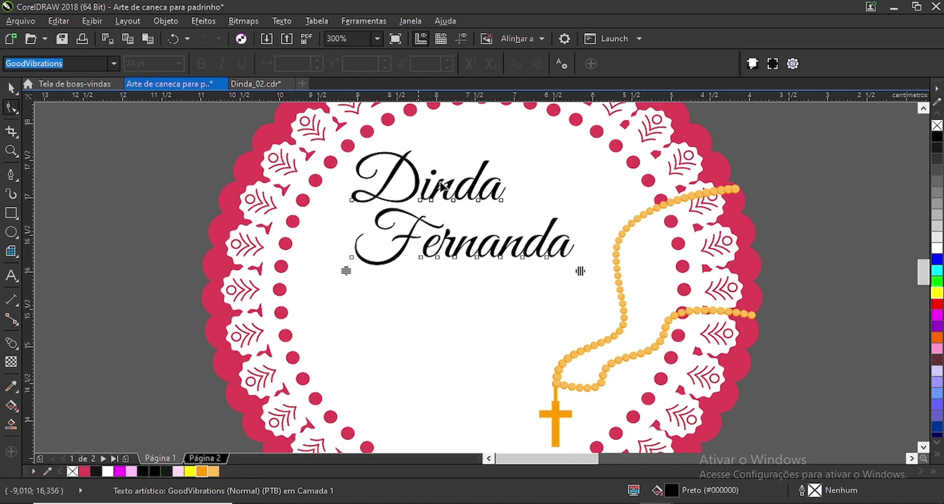
pyautogui.click(10, 89)
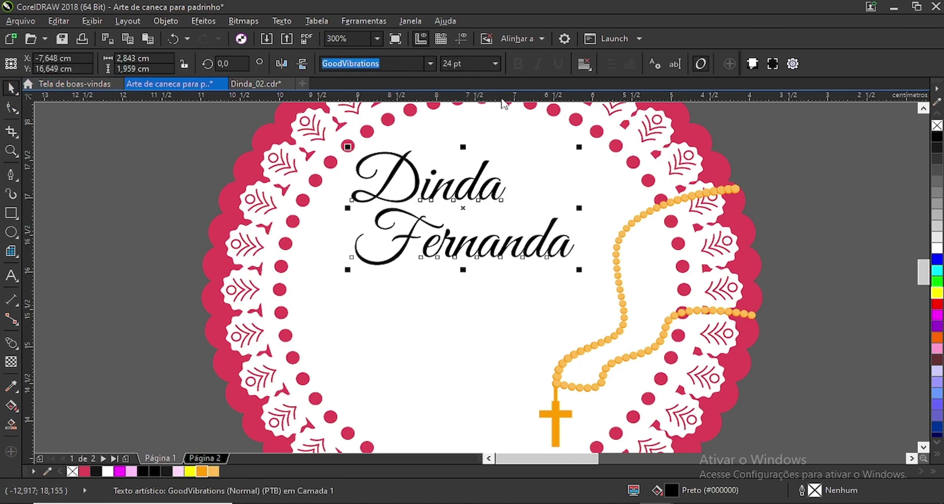
pyautogui.click(583, 65)
pyautogui.click(591, 108)
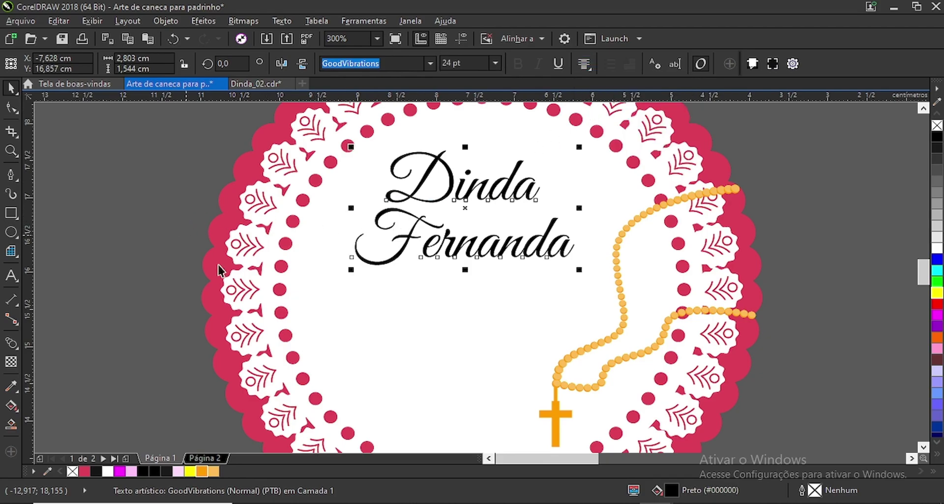
# Enlarge the text proportionally to about 3.63 by 2 cm and move it towards the middle of the lace circle.
pyautogui.moveTo(353, 271); pyautogui.dragTo(285, 306)
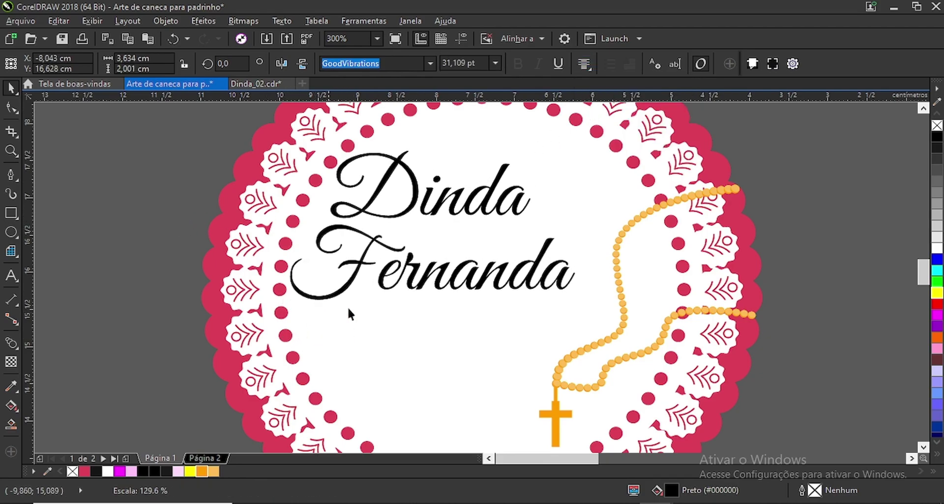
pyautogui.moveTo(432, 226); pyautogui.dragTo(488, 249)
# Align the text with the centre of the round lace frame and shift it slightly upward, keeping it horizontally centred.
pyautogui.scroll(-2, 488, 249)
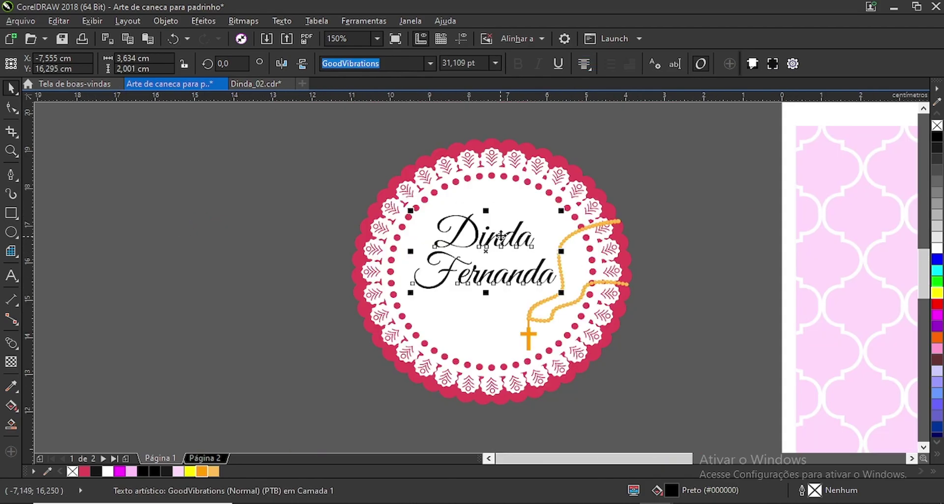
pyautogui.keyDown('shift'); pyautogui.click(494, 199); pyautogui.keyUp('shift')
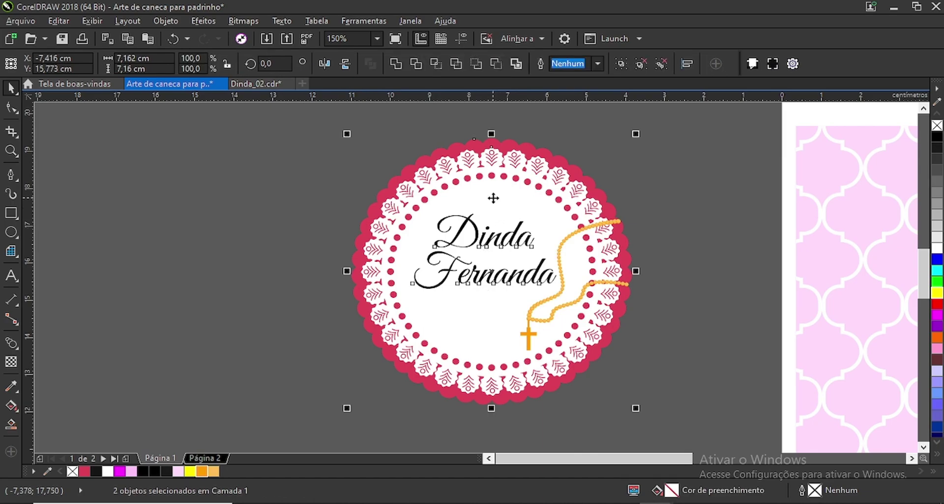
pyautogui.click(311, 285)
pyautogui.scroll(2, 484, 276)
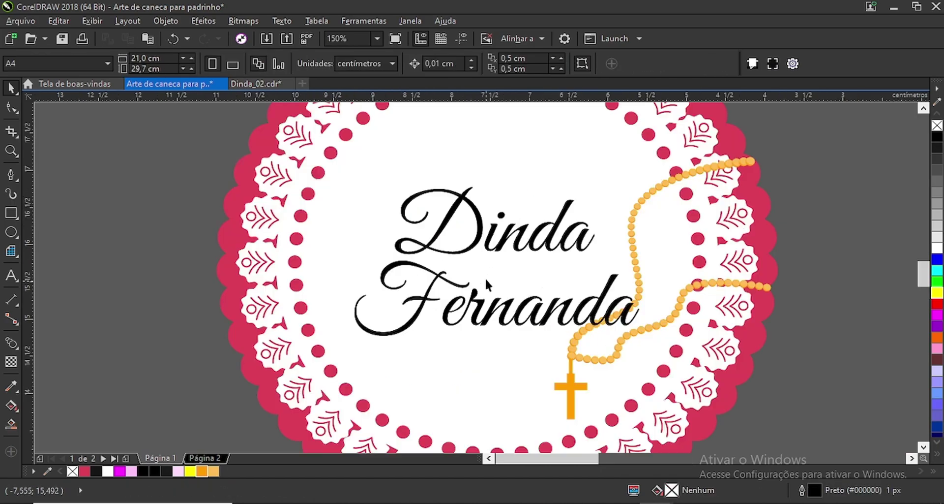
pyautogui.click(494, 247)
pyautogui.moveTo(495, 252); pyautogui.dragTo(489, 235)
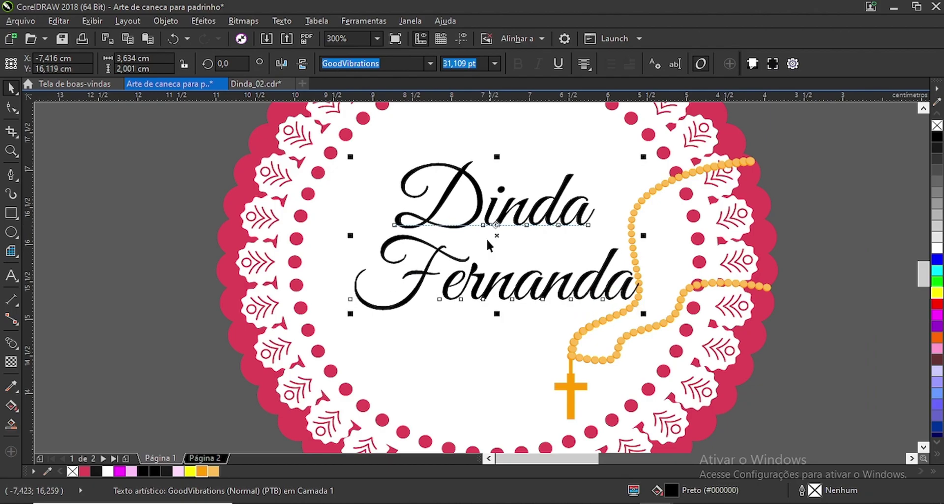
# Scale the rosary group down to about 2.5 by 3.19 cm and move it slightly lower, clear of the name.
pyautogui.scroll(-4, 488, 234)
pyautogui.scroll(2, 531, 264)
pyautogui.moveTo(646, 357); pyautogui.dragTo(465, 175)
pyautogui.scroll(2, 512, 253)
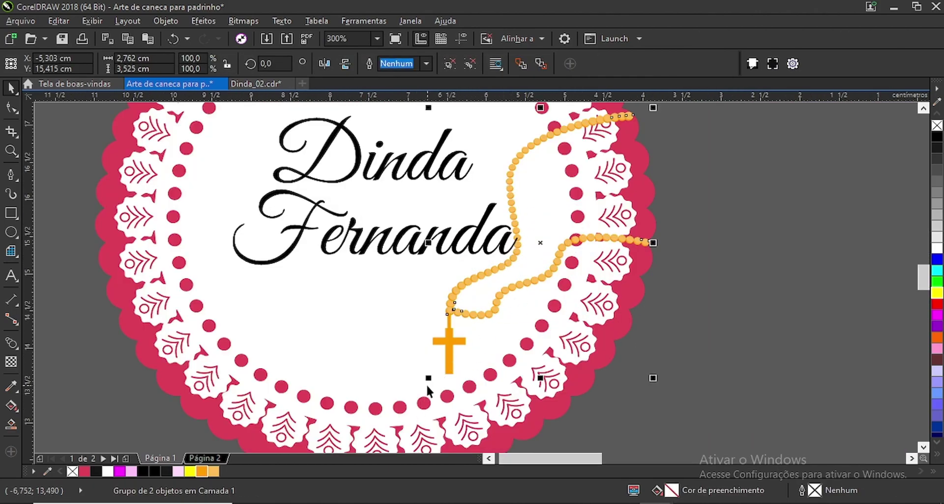
pyautogui.moveTo(428, 380); pyautogui.dragTo(447, 355)
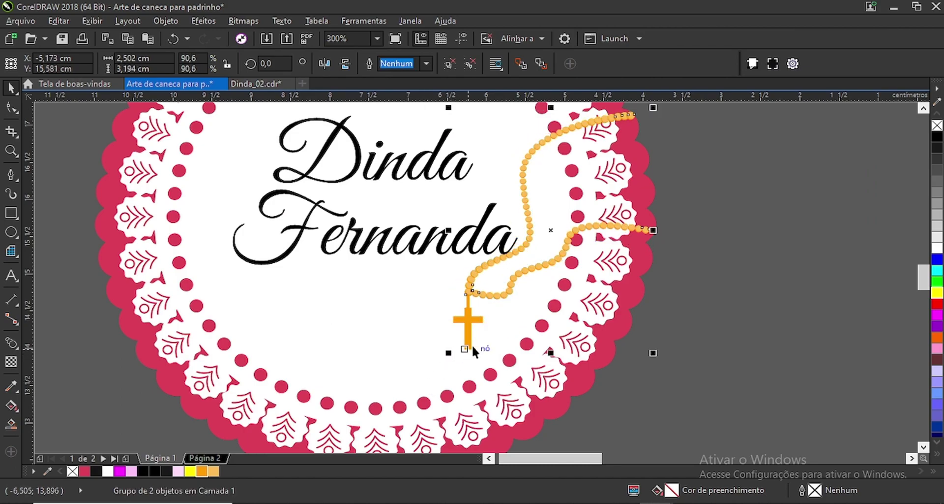
pyautogui.moveTo(553, 264)
pyautogui.mouseDown()
pyautogui.moveTo(552, 227)
pyautogui.moveTo(555, 258)
pyautogui.moveTo(548, 251)
pyautogui.mouseUp()
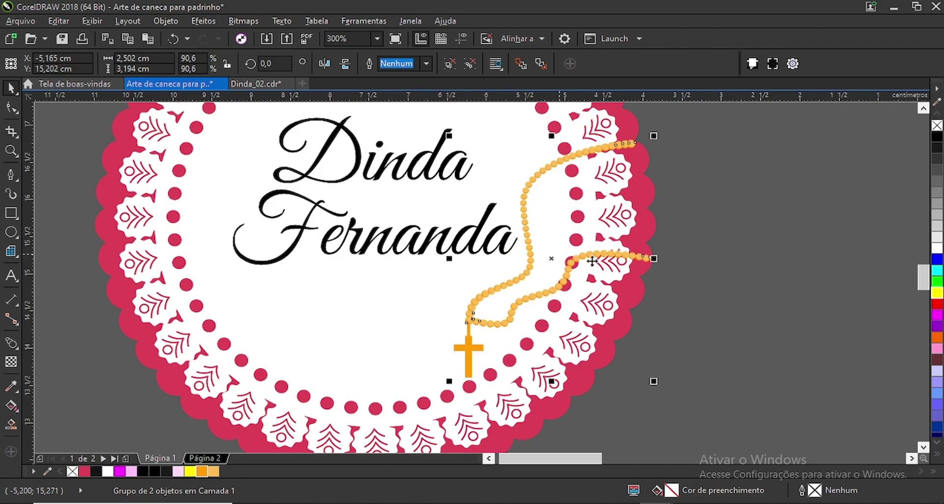
pyautogui.click(688, 271)
pyautogui.scroll(-2, 559, 284)
pyautogui.scroll(2, 471, 276)
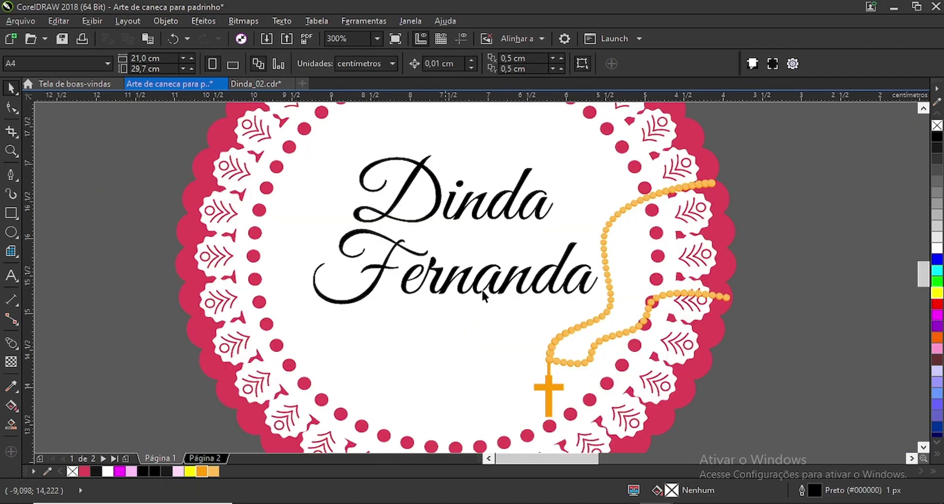
# Draw a basic heart shape about 0.926 by 0.926 cm below the text and convert it to curves.
pyautogui.scroll(-1, 534, 268)
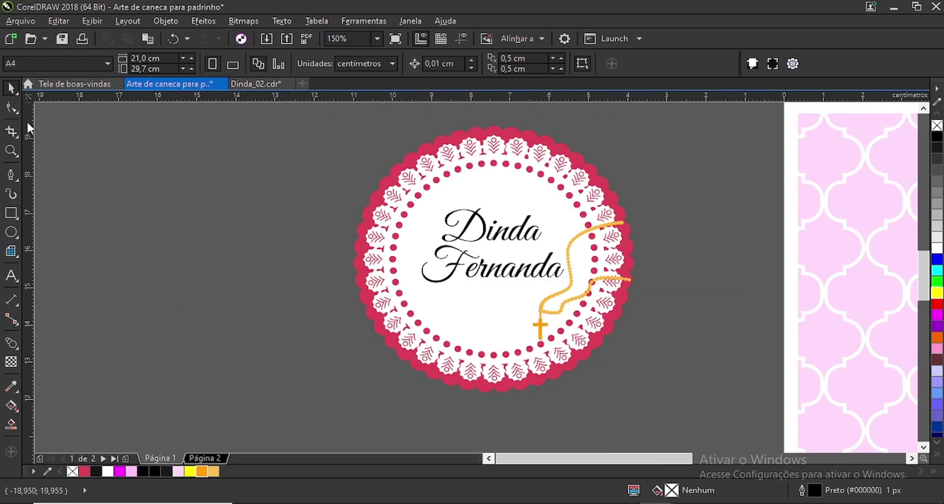
pyautogui.click(13, 250)
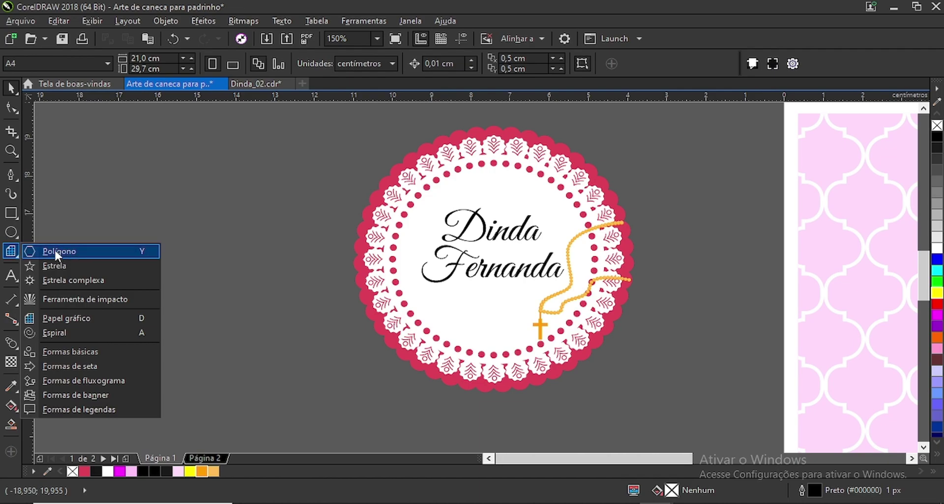
pyautogui.click(83, 350)
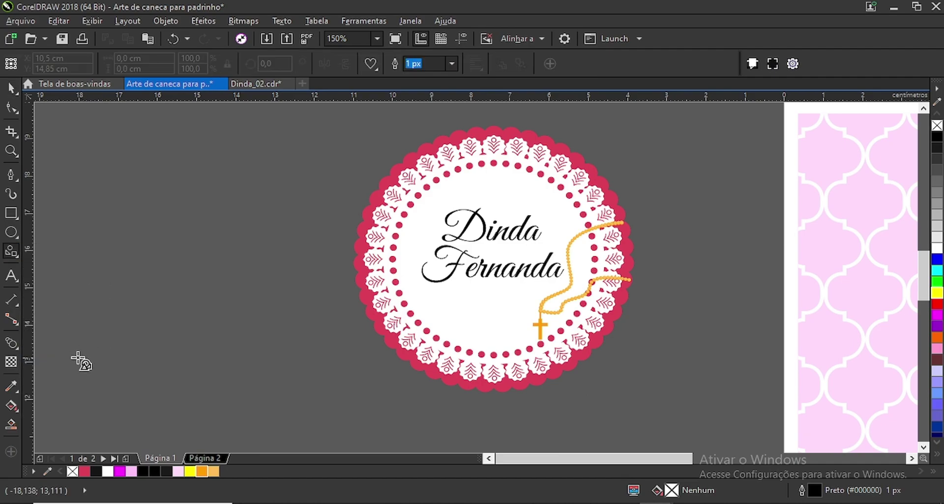
pyautogui.click(371, 64)
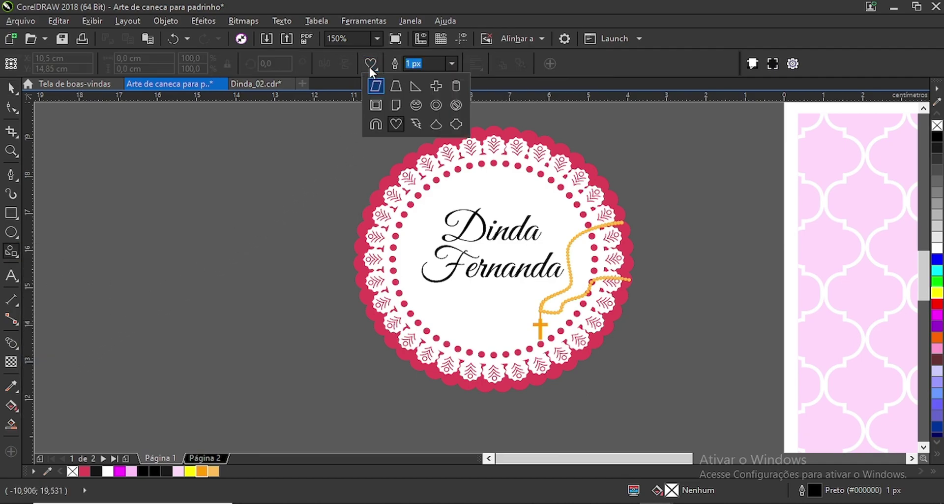
pyautogui.click(396, 125)
pyautogui.scroll(3, 487, 315)
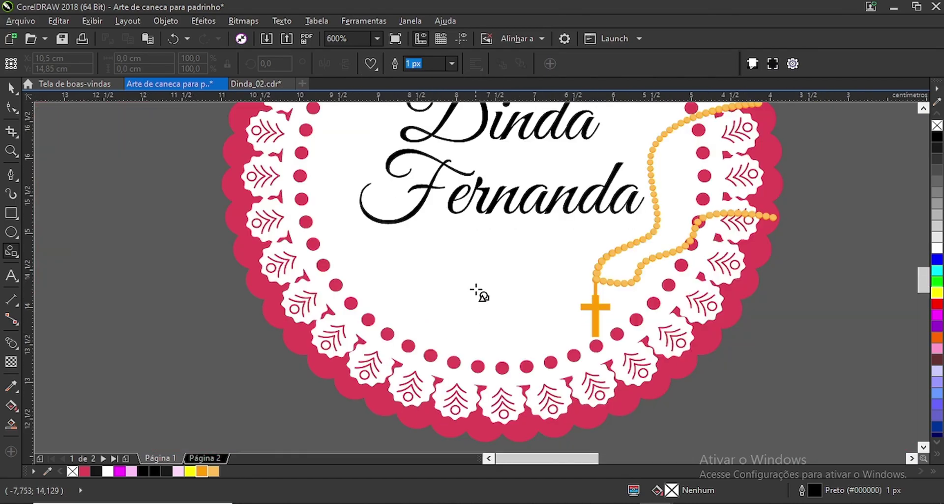
pyautogui.moveTo(426, 237); pyautogui.dragTo(506, 313)
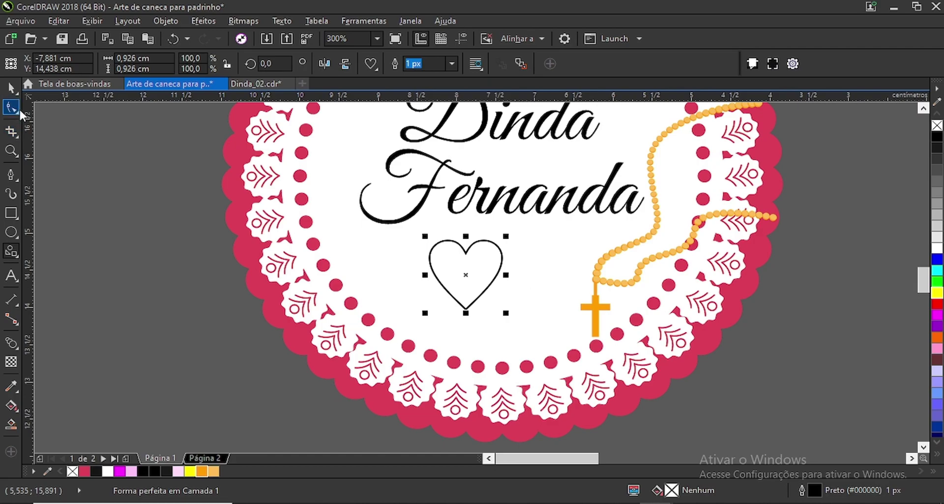
pyautogui.hotkey('ctrl', 'q')
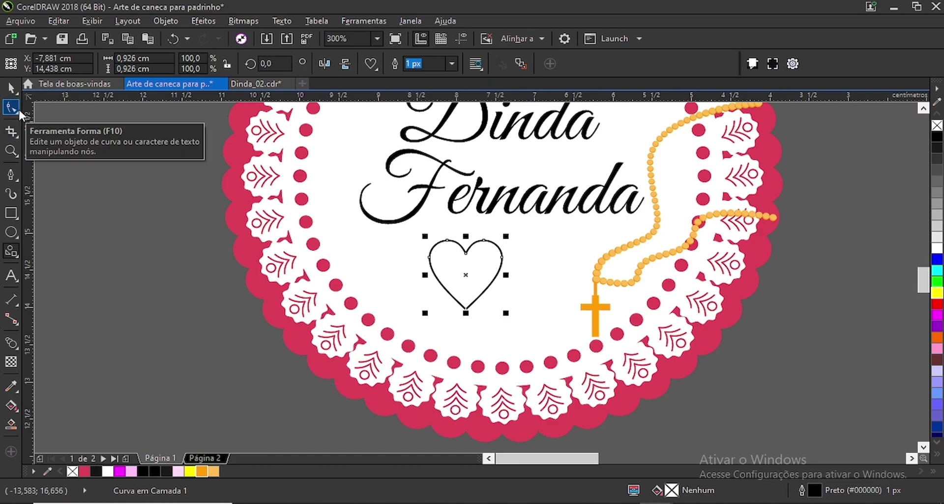
# Raise the heart's bottom node to shorten the shape to about 0.728 cm tall.
pyautogui.click(21, 116)
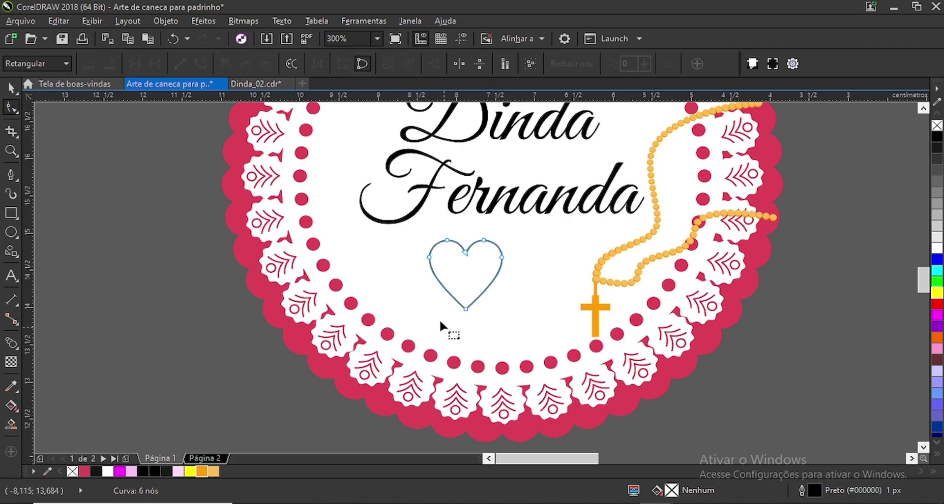
pyautogui.scroll(1, 477, 319)
pyautogui.moveTo(452, 298); pyautogui.dragTo(450, 267)
pyautogui.scroll(-1, 450, 269)
pyautogui.click(18, 90)
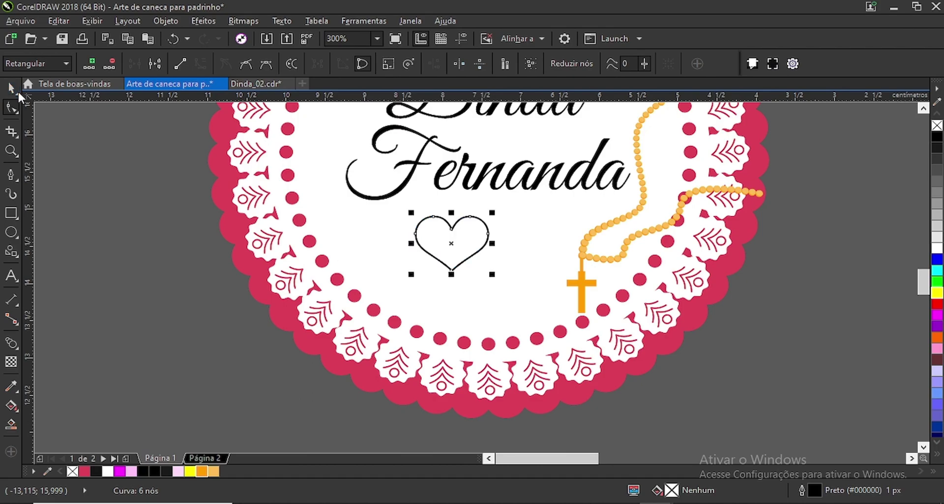
# Fill the heart with pale pink #FFDBFB and remove its outline.
pyautogui.click(131, 472)
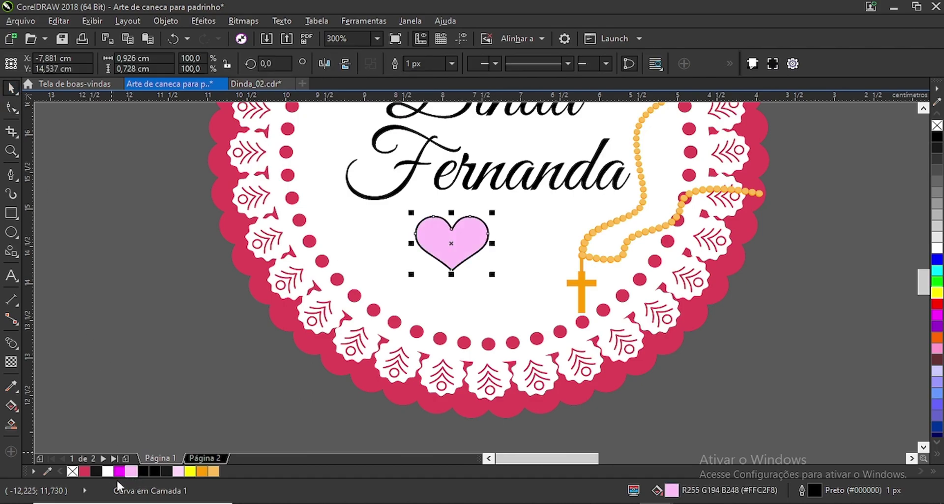
pyautogui.click(178, 471)
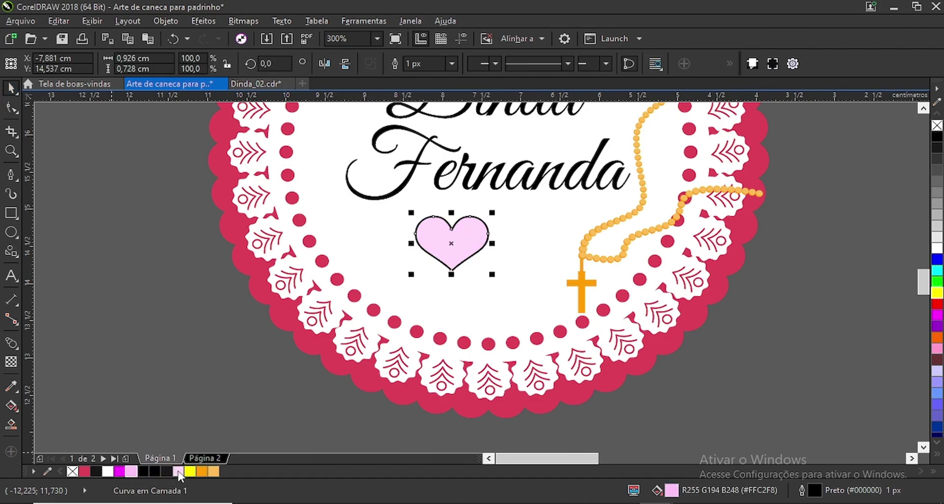
pyautogui.rightClick(73, 471)
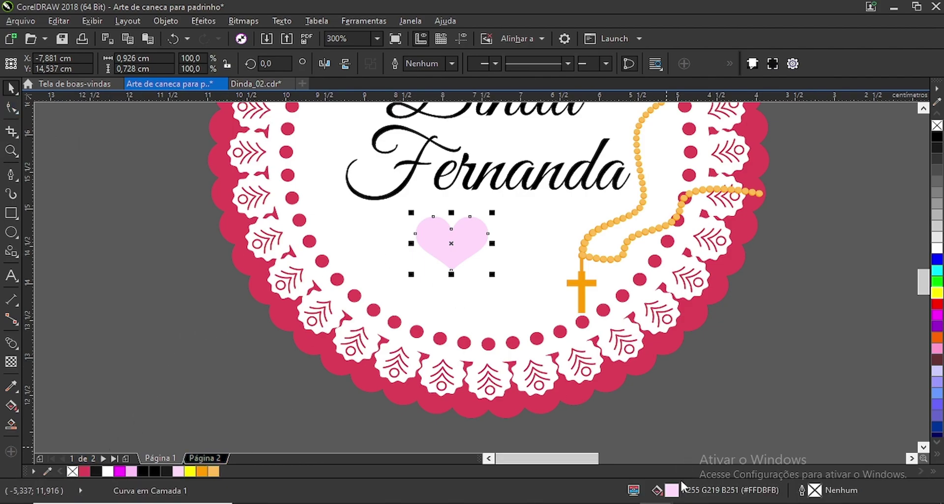
# Change the heart's fill to a slightly stronger pink, #FFBDF7.
pyautogui.doubleClick(671, 491)
pyautogui.moveTo(363, 129); pyautogui.dragTo(729, 132)
pyautogui.moveTo(629, 198); pyautogui.dragTo(640, 191)
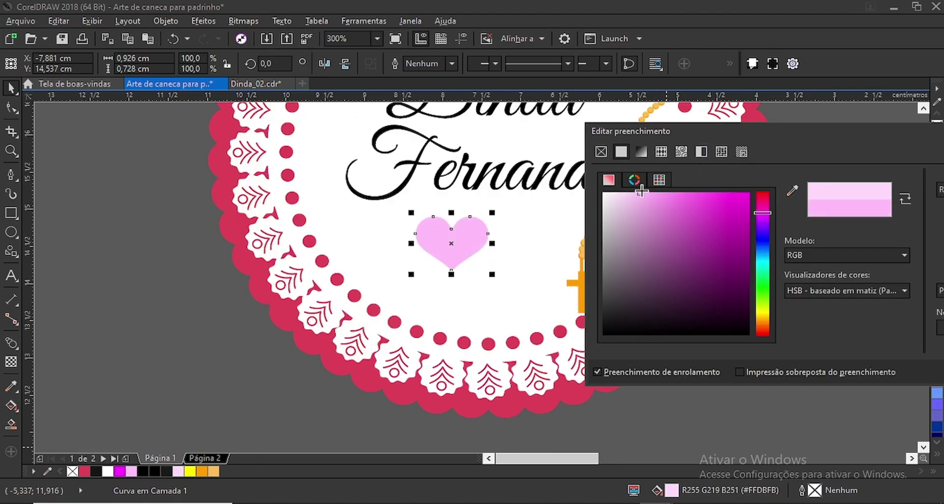
pyautogui.moveTo(780, 135); pyautogui.dragTo(649, 134)
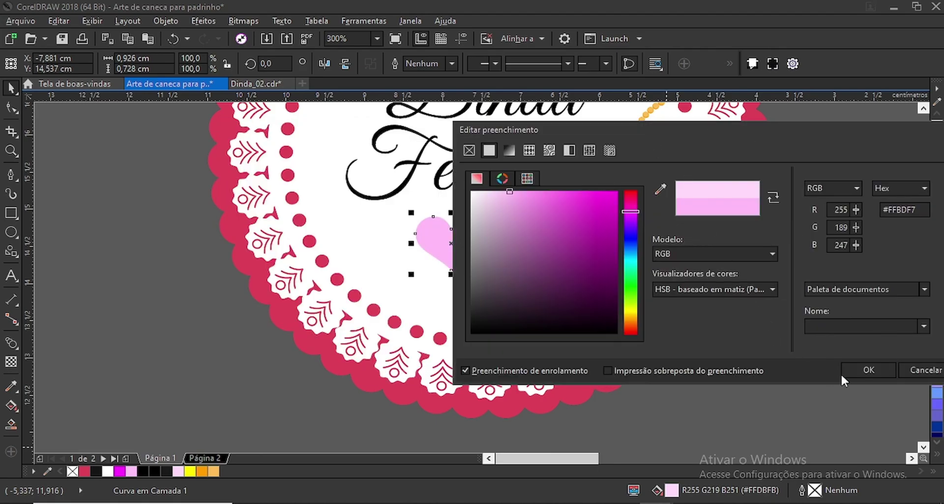
pyautogui.click(879, 366)
# Centre the heart horizontally on the round lace frame.
pyautogui.scroll(-1, 404, 280)
pyautogui.scroll(1, 402, 251)
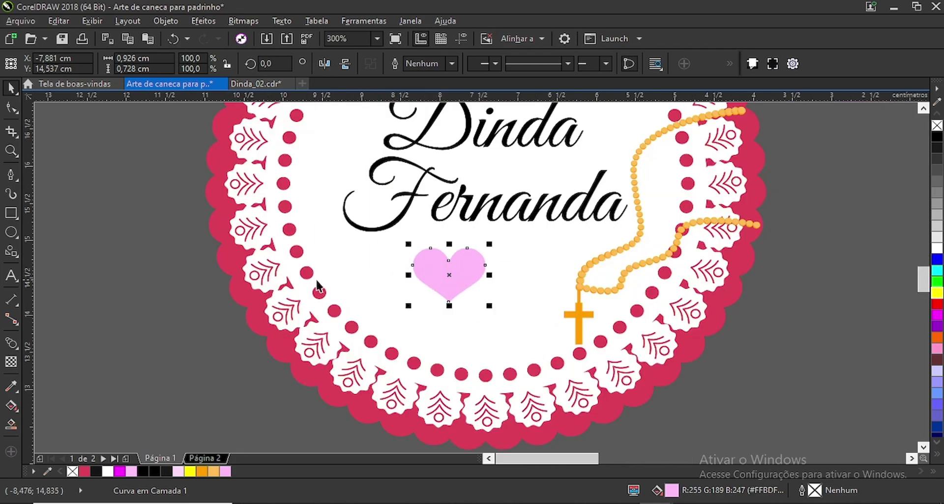
pyautogui.keyDown('shift'); pyautogui.click(344, 269); pyautogui.keyUp('shift')
pyautogui.press('c')
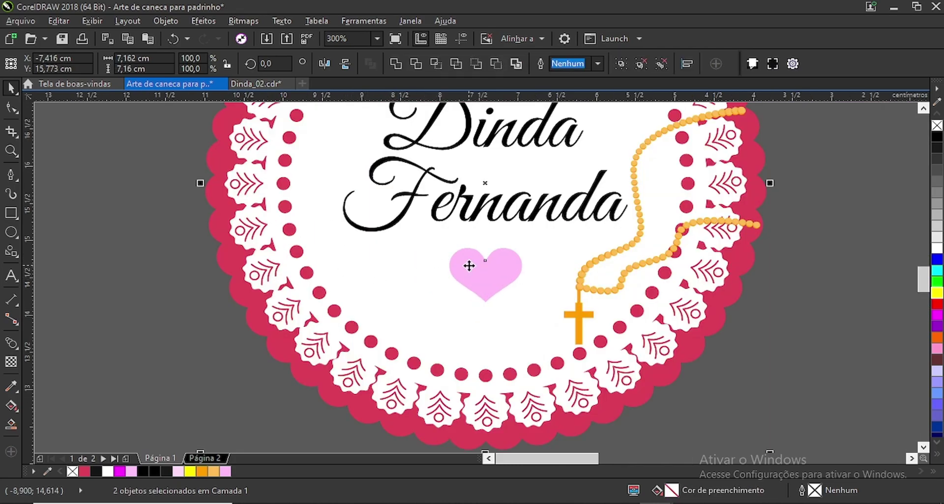
pyautogui.scroll(-1, 468, 266)
pyautogui.click(255, 265)
# Enlarge the script text and the heart together from their centre to about 4.069 by 3.299 cm.
pyautogui.moveTo(309, 143); pyautogui.dragTo(554, 292)
pyautogui.scroll(1, 557, 181)
pyautogui.moveTo(544, 180); pyautogui.dragTo(564, 165)
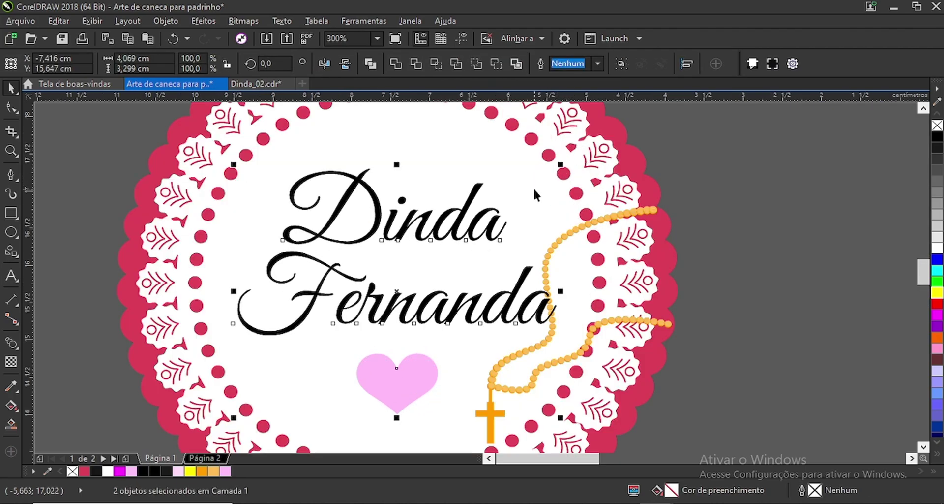
# Scale the rosary group down proportionally to about 2.296 by 2.93 cm, keeping its ends on the lace edge.
pyautogui.scroll(-1, 533, 187)
pyautogui.moveTo(653, 350); pyautogui.dragTo(474, 185)
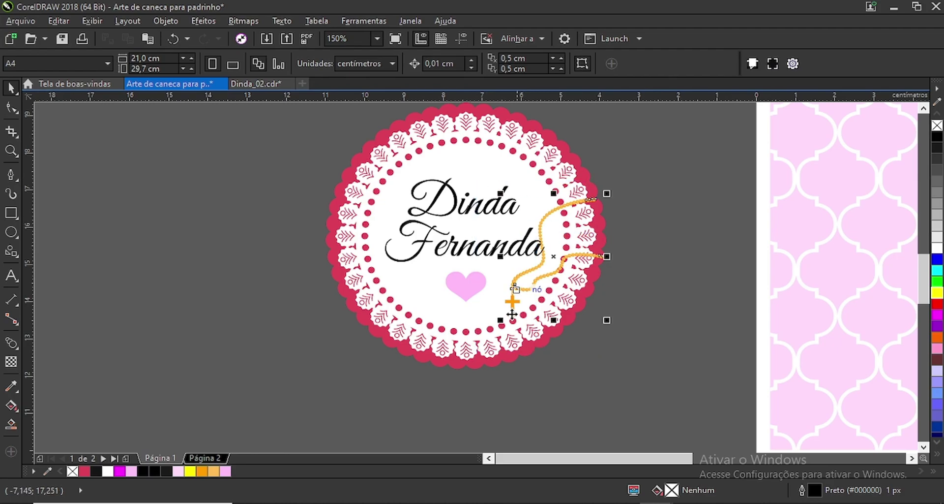
pyautogui.moveTo(504, 320); pyautogui.dragTo(506, 315)
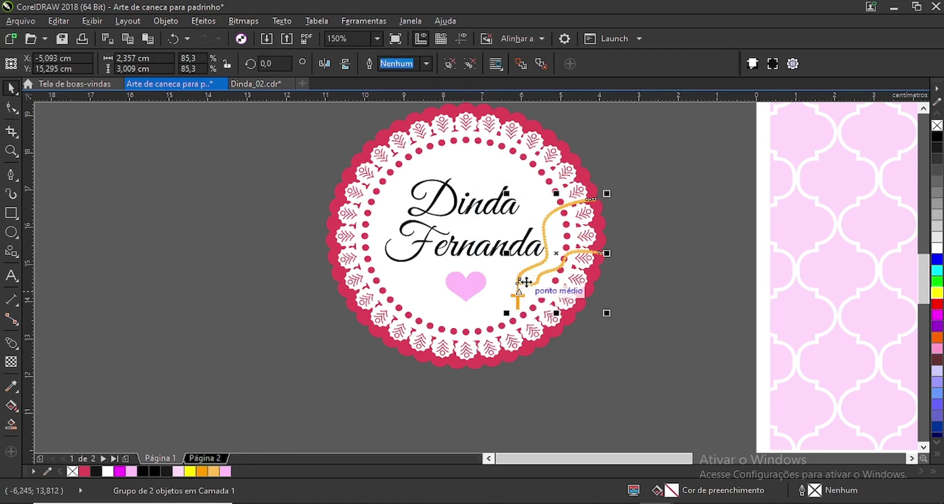
pyautogui.scroll(2, 543, 282)
pyautogui.scroll(1, 479, 408)
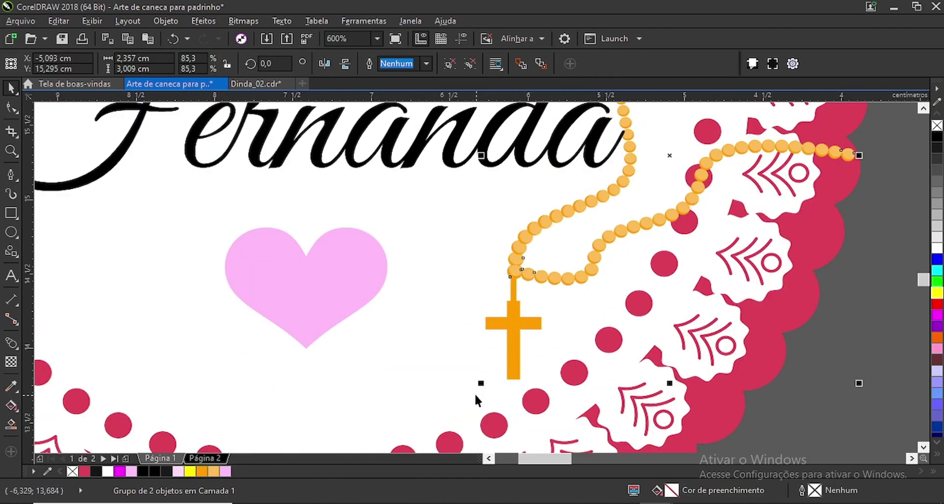
pyautogui.moveTo(479, 385); pyautogui.dragTo(490, 377)
pyautogui.scroll(-2, 493, 331)
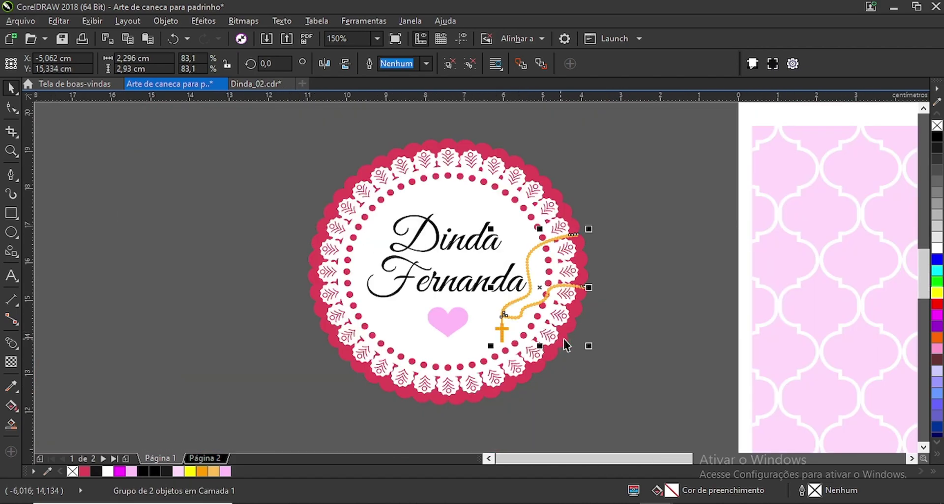
pyautogui.click(595, 340)
# Group the lace frame, text, rosary and heart, and centre the group on the page over the lattice background.
pyautogui.scroll(-1, 472, 244)
pyautogui.moveTo(362, 181); pyautogui.dragTo(554, 346)
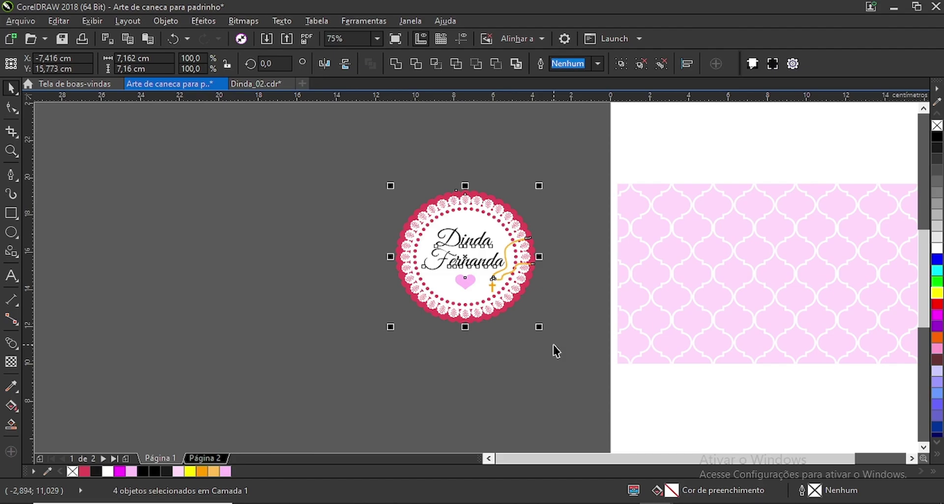
pyautogui.hotkey('ctrl', 'g')
pyautogui.press('p')
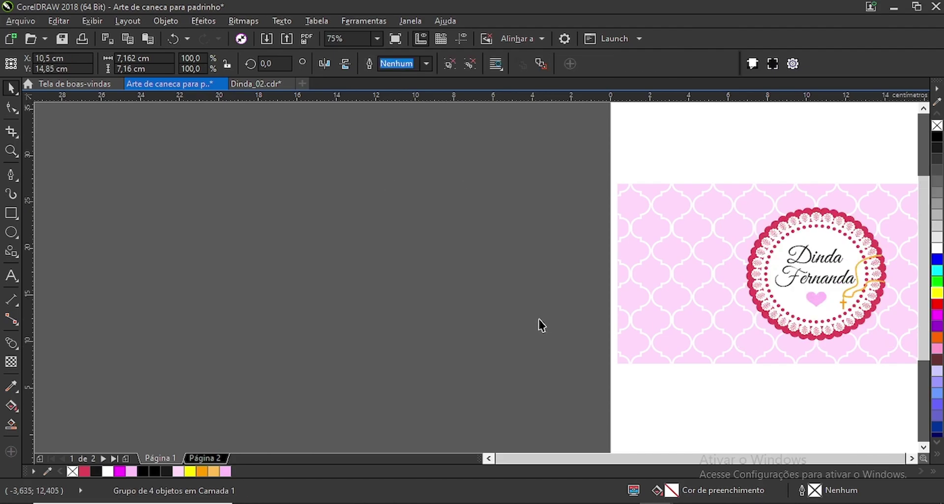
# Move the badge group horizontally to the left part of the lattice background, at about X 6.173 cm.
pyautogui.scroll(-1, 538, 319)
pyautogui.scroll(1, 658, 306)
pyautogui.moveTo(699, 284); pyautogui.dragTo(614, 295)
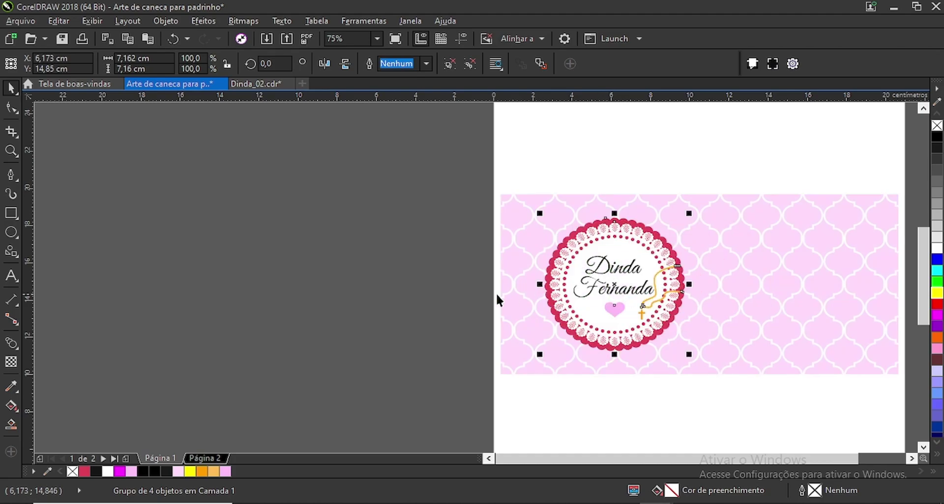
pyautogui.press('Escape')
pyautogui.scroll(1, 647, 280)
pyautogui.scroll(-1, 522, 253)
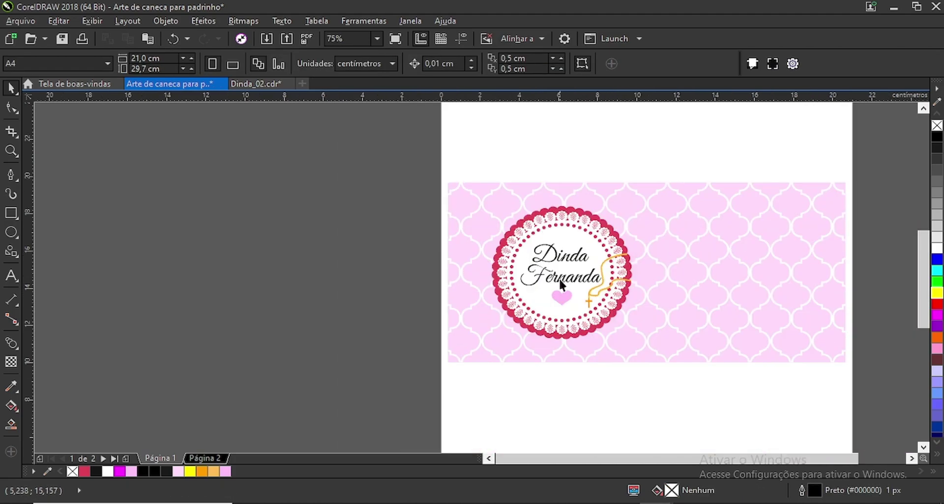
# Ungroup the round badge into its lace frame, text, rosary and heart.
pyautogui.scroll(1, 610, 322)
pyautogui.click(598, 324)
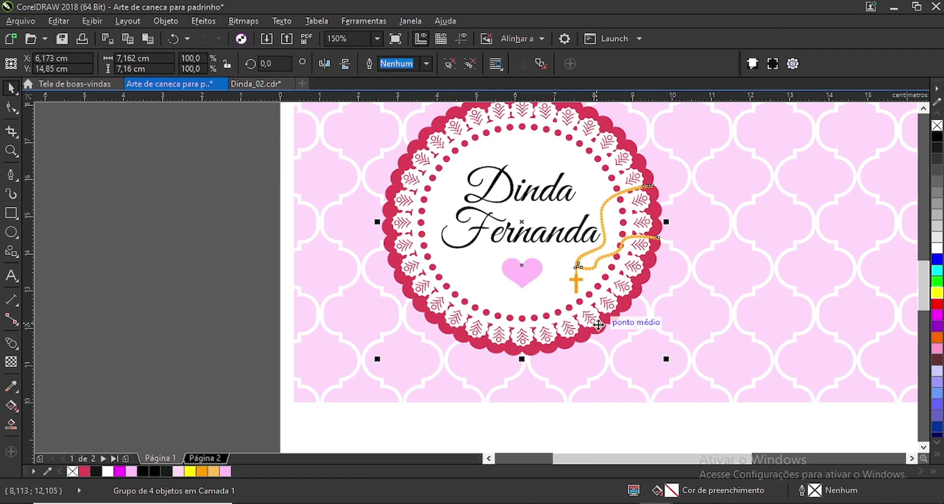
pyautogui.hotkey('ctrl', 'u')
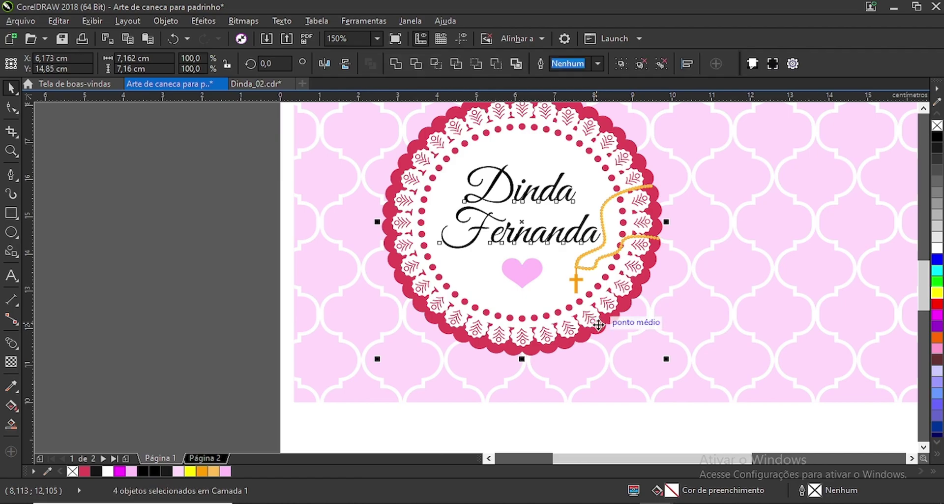
pyautogui.click(213, 289)
# Try filling the entire lace frame group with pink #FFBDF7.
pyautogui.click(514, 352)
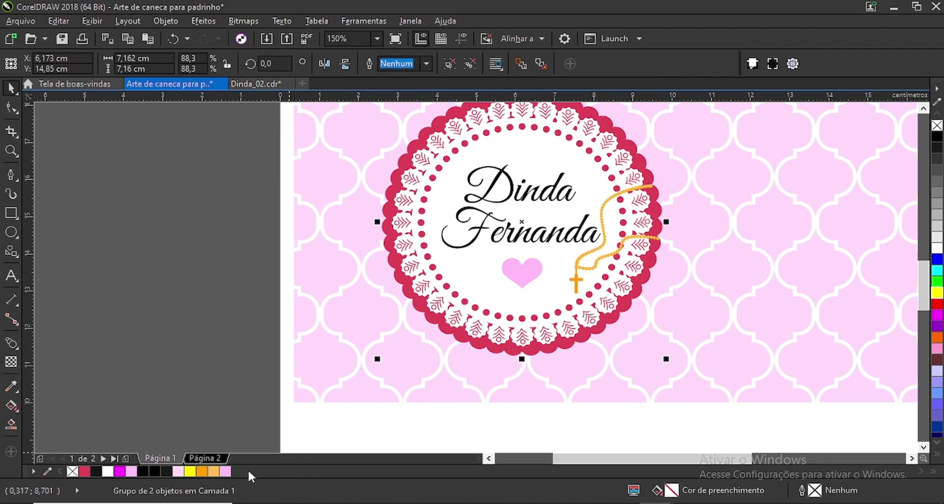
pyautogui.click(227, 472)
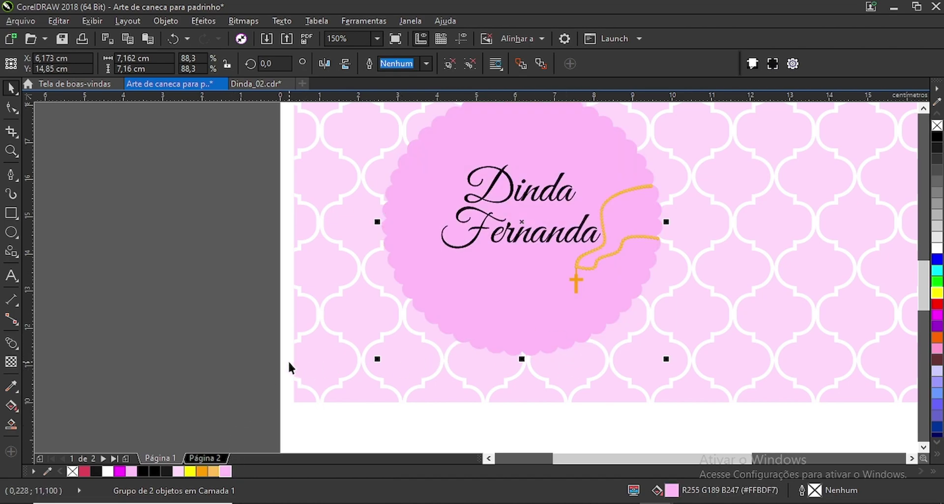
pyautogui.hotkey('ctrl', 'z')
# Ungroup the lace frame and select its crimson shape, leaving it in its original position.
pyautogui.click(249, 348)
pyautogui.moveTo(397, 280); pyautogui.dragTo(350, 288)
pyautogui.hotkey('ctrl', 'z')
pyautogui.hotkey('ctrl', 'u')
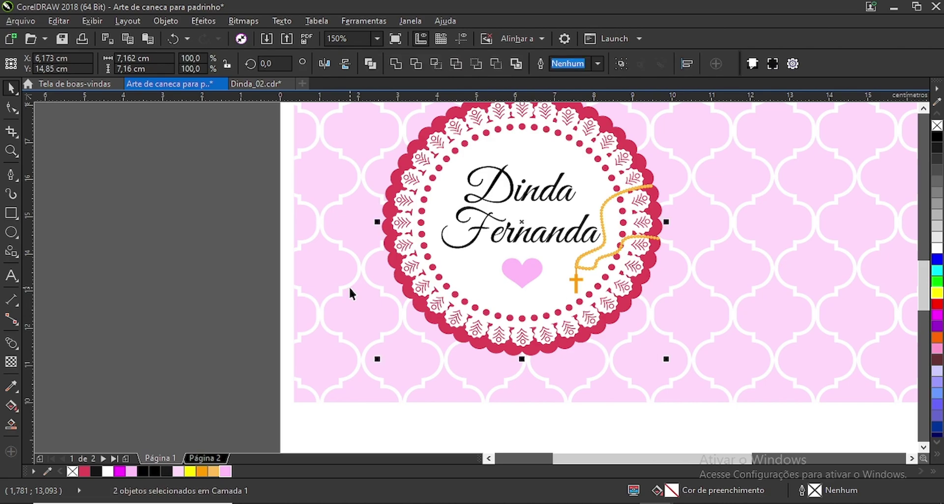
pyautogui.click(212, 268)
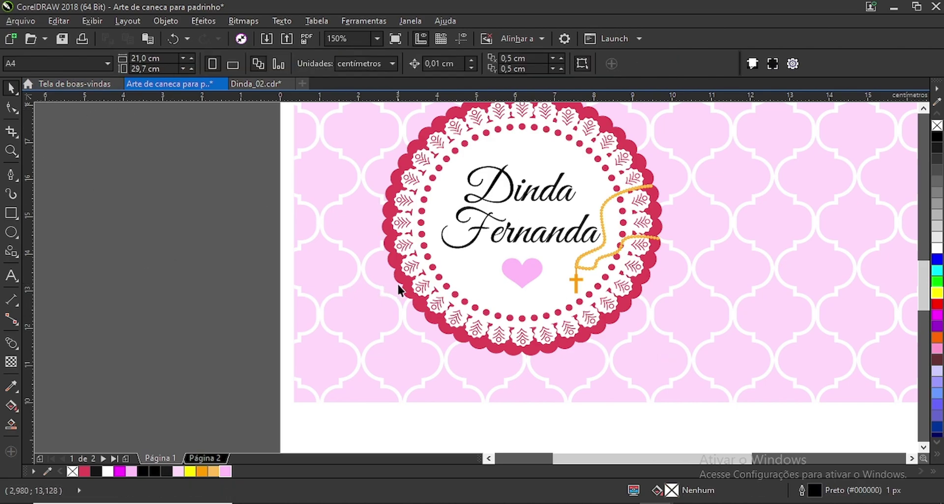
pyautogui.moveTo(397, 279); pyautogui.dragTo(334, 290)
pyautogui.hotkey('ctrl', 'z')
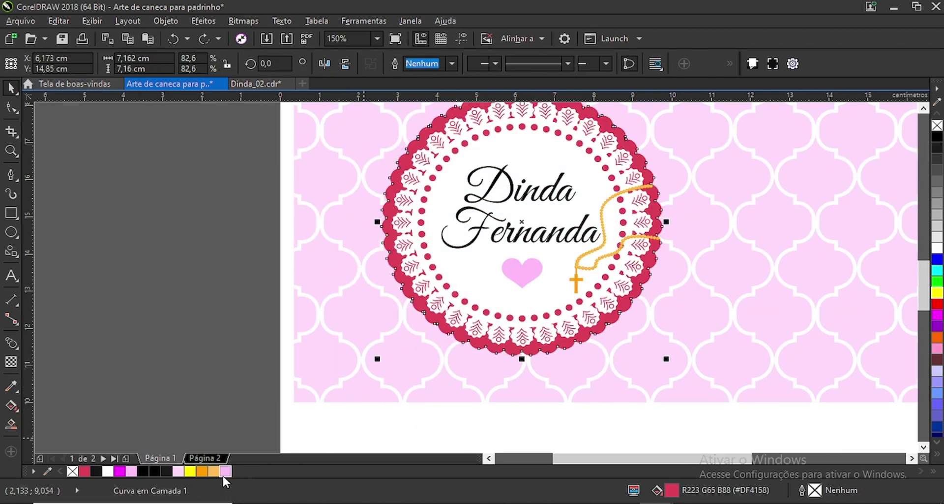
# Recolour the crimson lace shape with pink #FFBDF7 as the starting colour, deepened to a more saturated magenta pink.
pyautogui.click(225, 471)
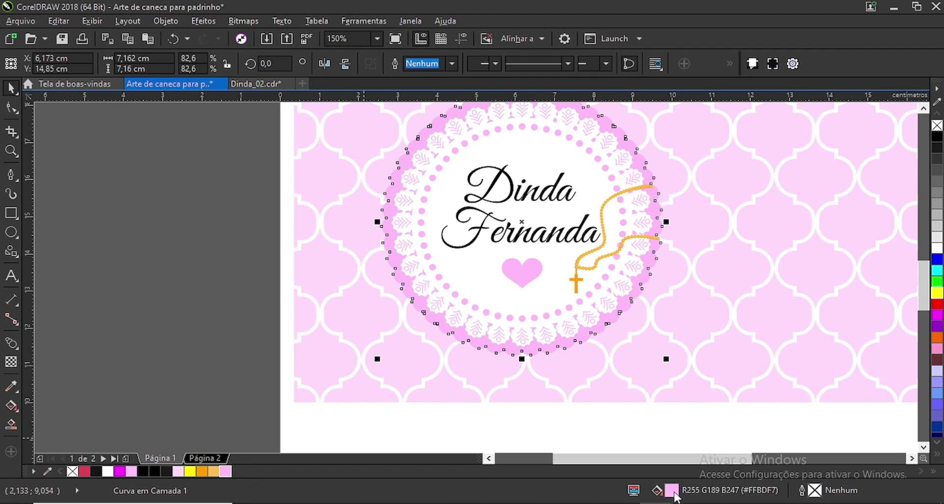
pyautogui.doubleClick(672, 491)
pyautogui.moveTo(361, 131); pyautogui.dragTo(804, 131)
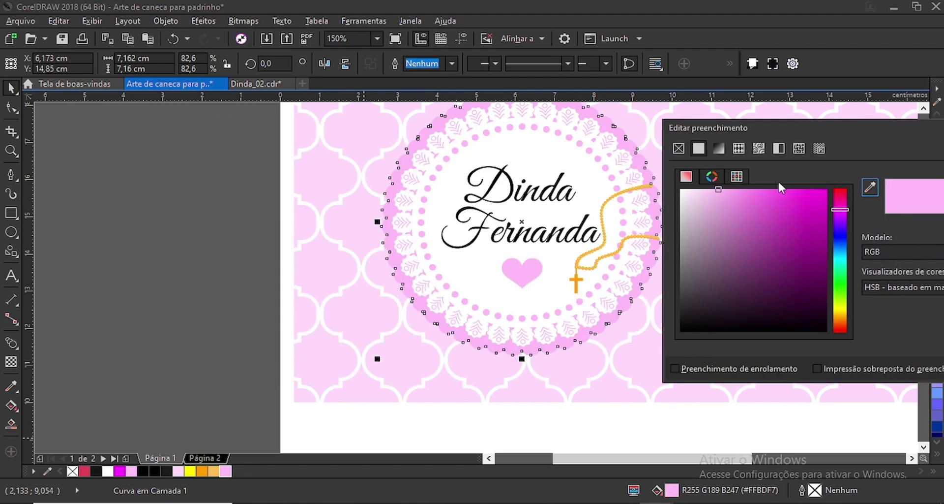
pyautogui.moveTo(730, 193); pyautogui.dragTo(751, 187)
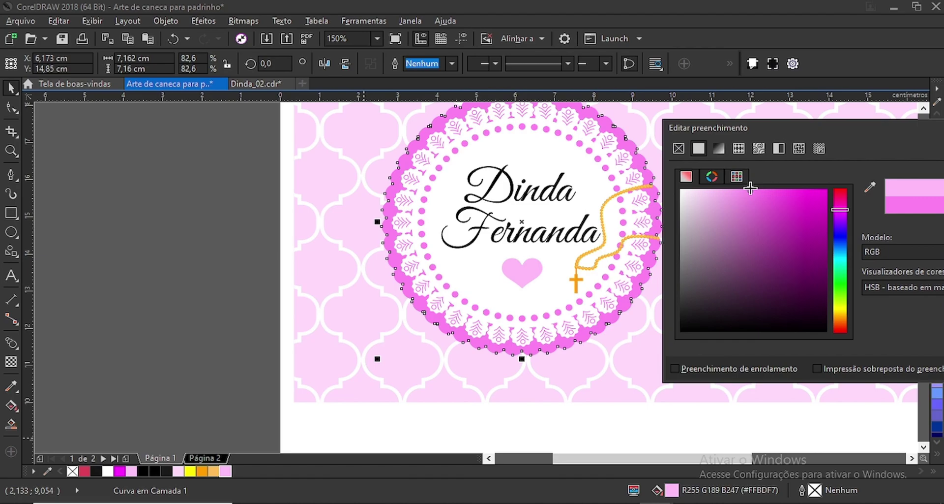
pyautogui.moveTo(840, 209); pyautogui.dragTo(841, 214)
pyautogui.moveTo(754, 197)
pyautogui.mouseDown()
pyautogui.moveTo(727, 189)
pyautogui.moveTo(740, 189)
pyautogui.mouseUp()
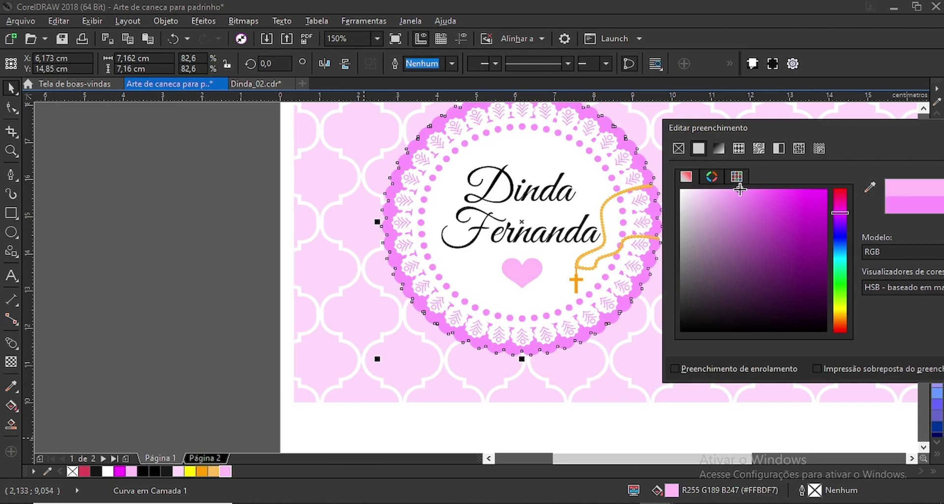
pyautogui.moveTo(841, 218)
pyautogui.mouseDown()
pyautogui.moveTo(842, 231)
pyautogui.moveTo(844, 222)
pyautogui.mouseUp()
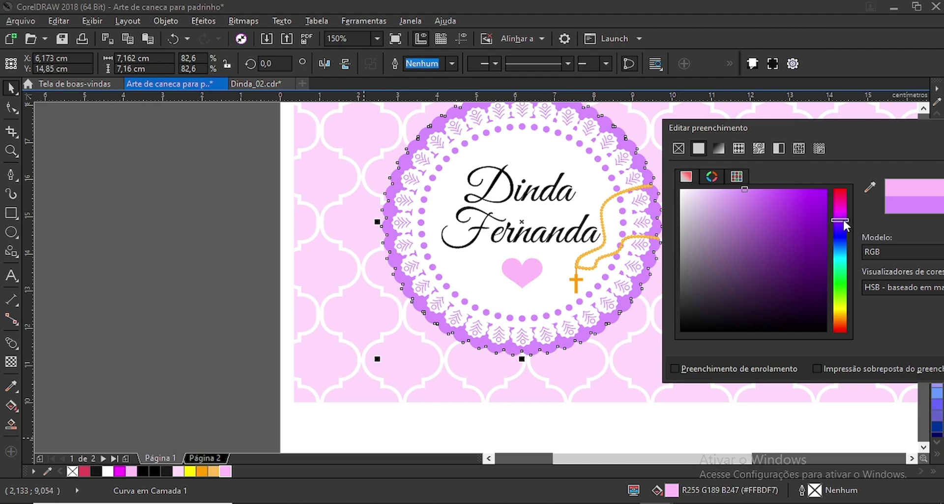
pyautogui.moveTo(843, 223); pyautogui.dragTo(843, 219)
pyautogui.moveTo(741, 192)
pyautogui.mouseDown()
pyautogui.moveTo(719, 184)
pyautogui.moveTo(742, 185)
pyautogui.mouseUp()
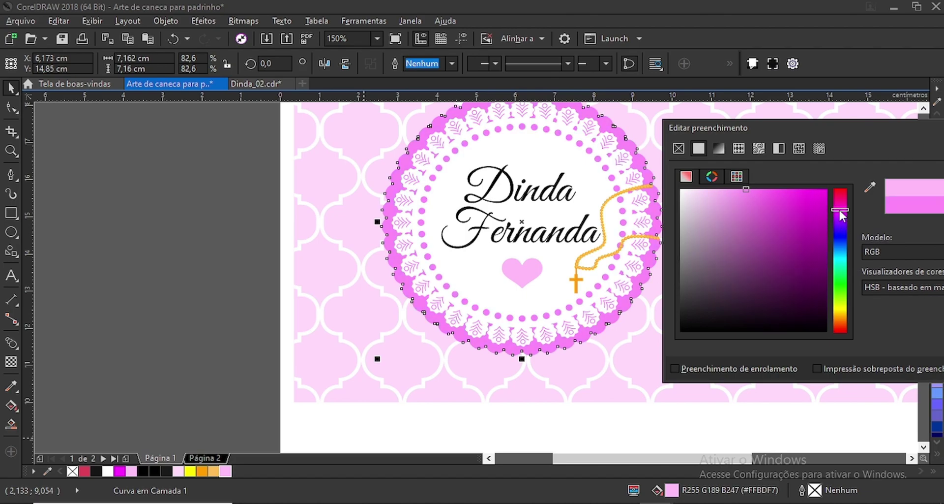
pyautogui.moveTo(866, 129); pyautogui.dragTo(612, 133)
pyautogui.click(825, 374)
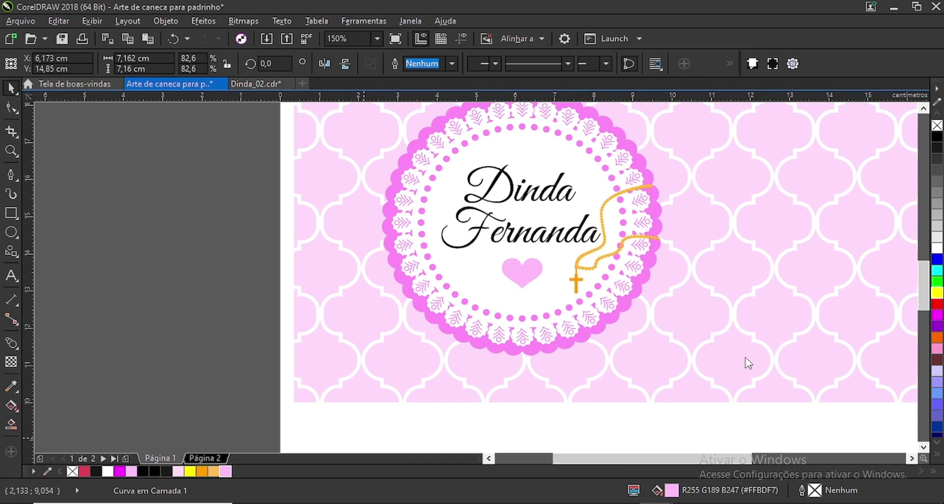
pyautogui.scroll(-1, 536, 304)
pyautogui.moveTo(583, 336); pyautogui.dragTo(628, 345)
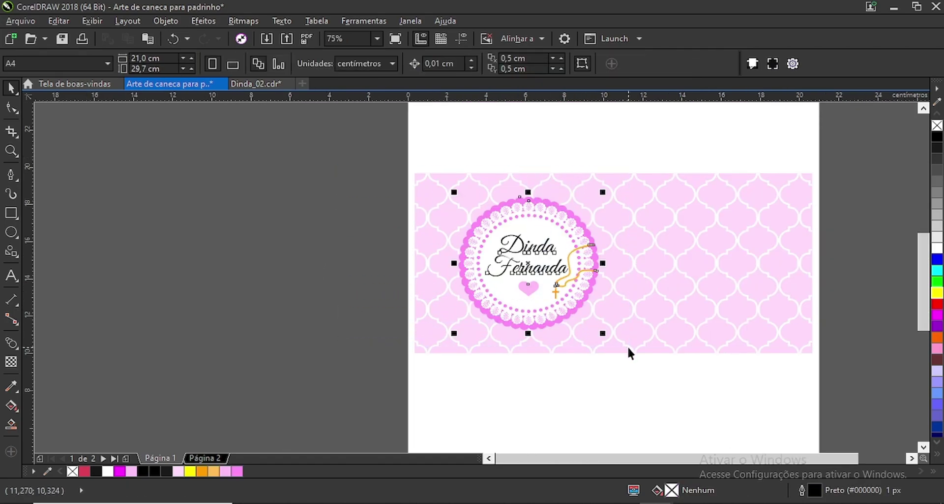
pyautogui.click(290, 292)
# Copy the praying angel on a cloud from page 2 and paste it onto the mug artwork on page 1.
pyautogui.click(219, 458)
pyautogui.moveTo(383, 167); pyautogui.dragTo(710, 394)
pyautogui.hotkey('ctrl', 'c')
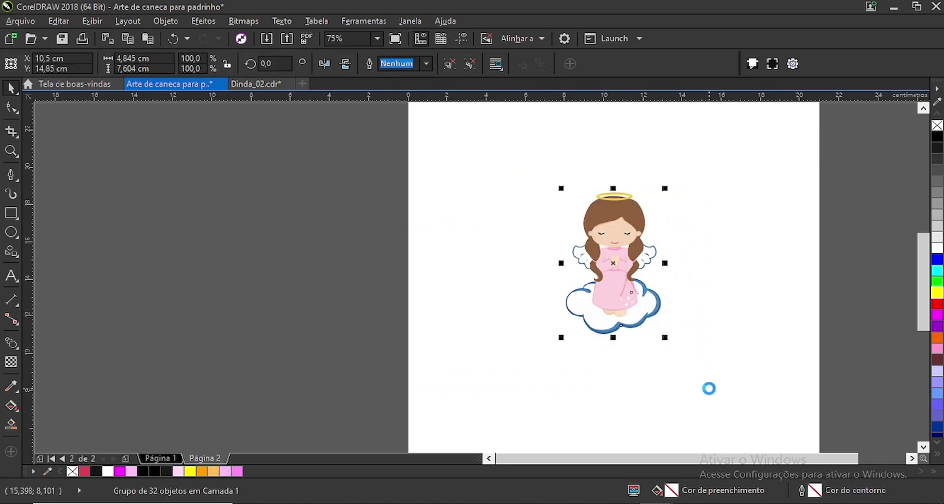
pyautogui.click(161, 457)
pyautogui.hotkey('ctrl', 'v')
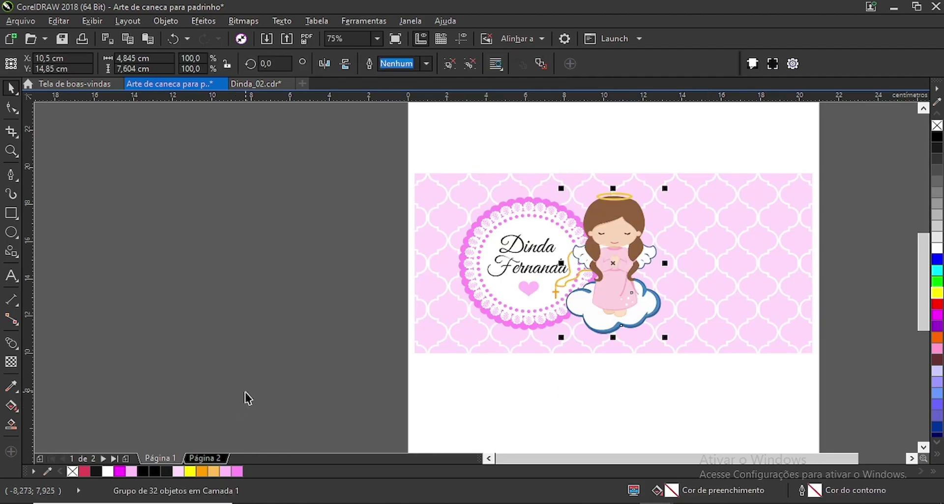
# Move the angel about 3 cm right, clear of the lace badge, and centre the badge and angel on the page as one group.
pyautogui.moveTo(614, 274); pyautogui.dragTo(673, 271)
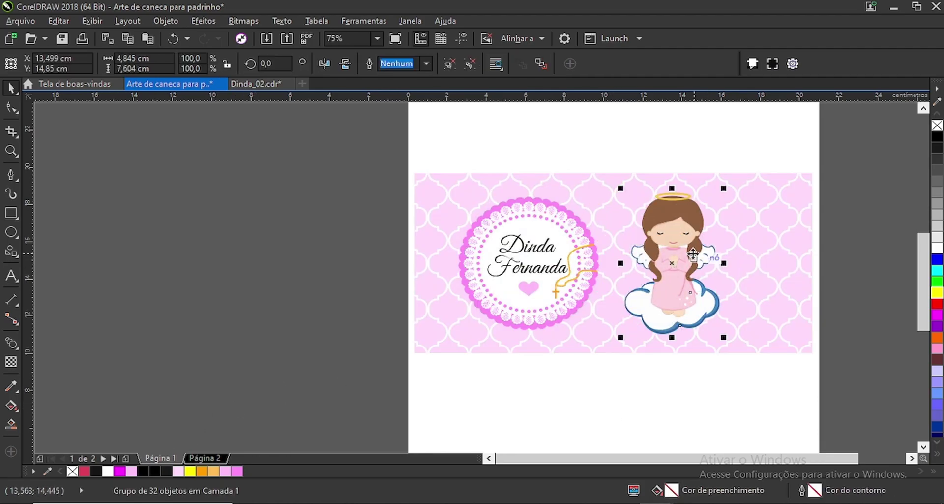
pyautogui.scroll(1, 691, 245)
pyautogui.moveTo(749, 136); pyautogui.dragTo(742, 149)
pyautogui.scroll(-1, 500, 253)
pyautogui.moveTo(249, 170); pyautogui.dragTo(651, 357)
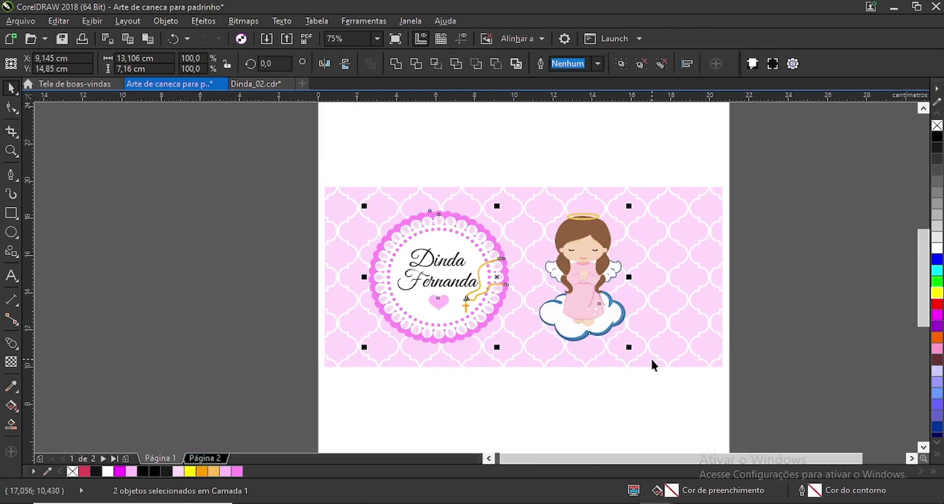
pyautogui.hotkey('ctrl', 'g')
pyautogui.press('p')
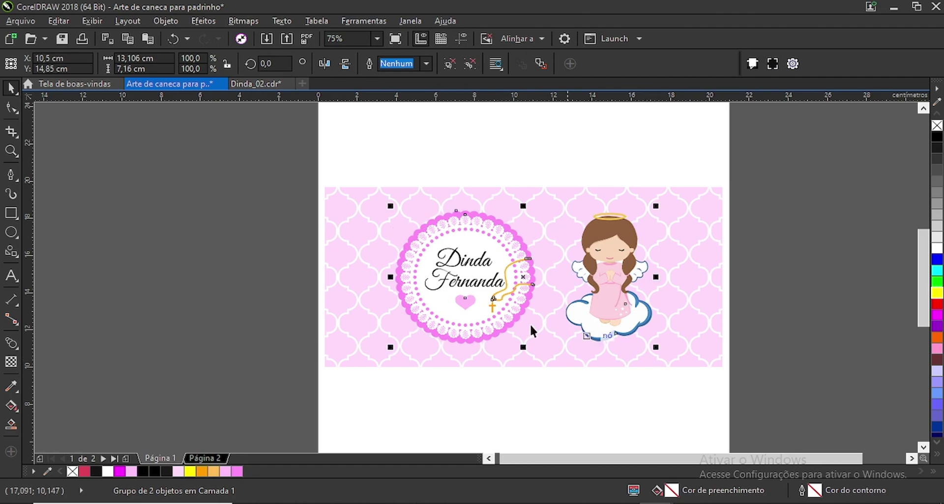
# Deselect everything and examine the whole mug artwork in a full-screen preview.
pyautogui.click(276, 279)
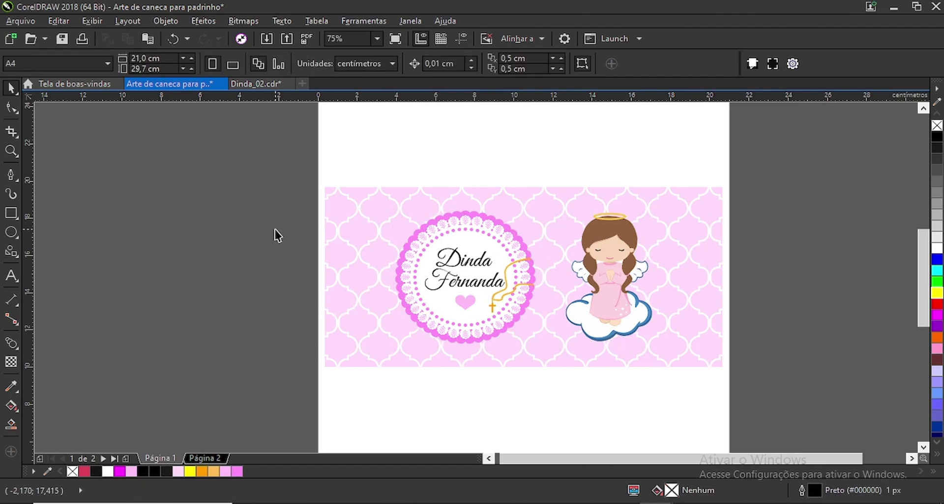
pyautogui.press('z')
pyautogui.moveTo(301, 179); pyautogui.dragTo(738, 389)
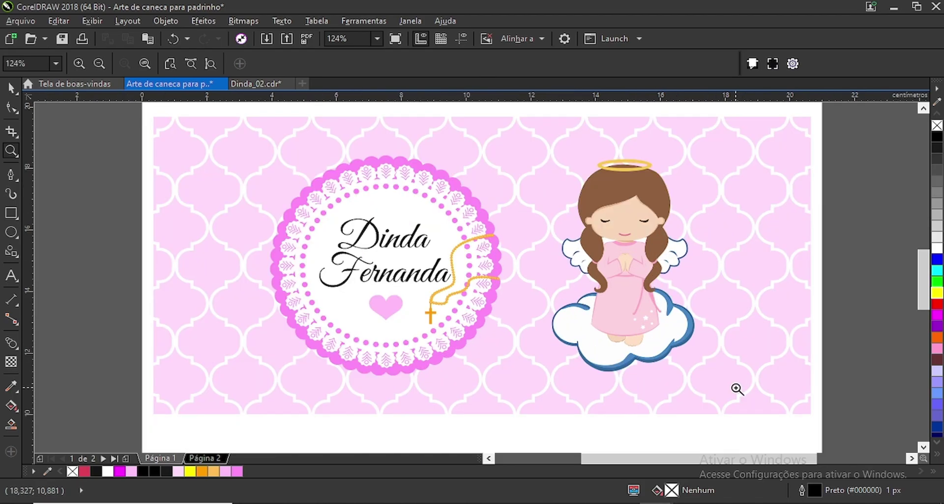
pyautogui.press('F9')
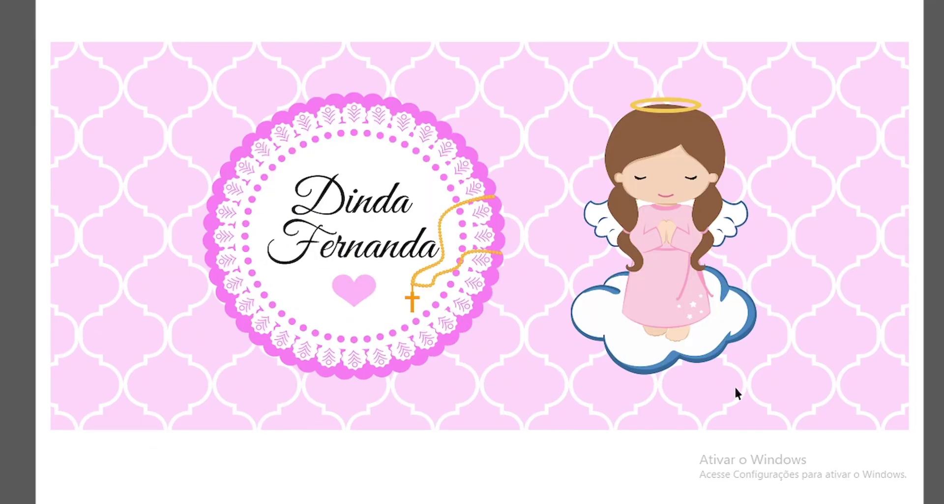